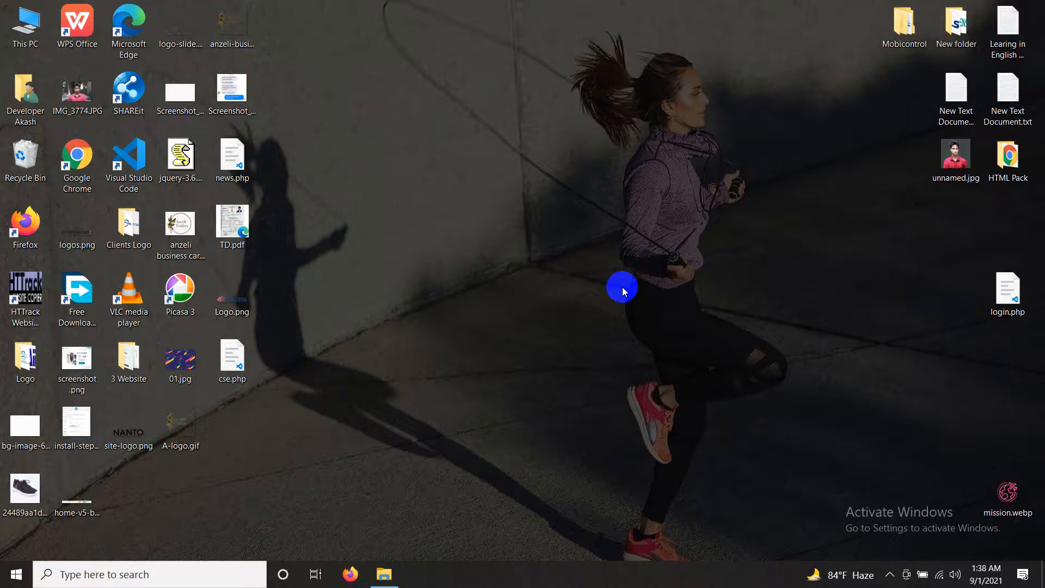
Step: Launch Google Chrome with the Person 2 profile
{"action": "double_click", "coordinate": [77, 158]}
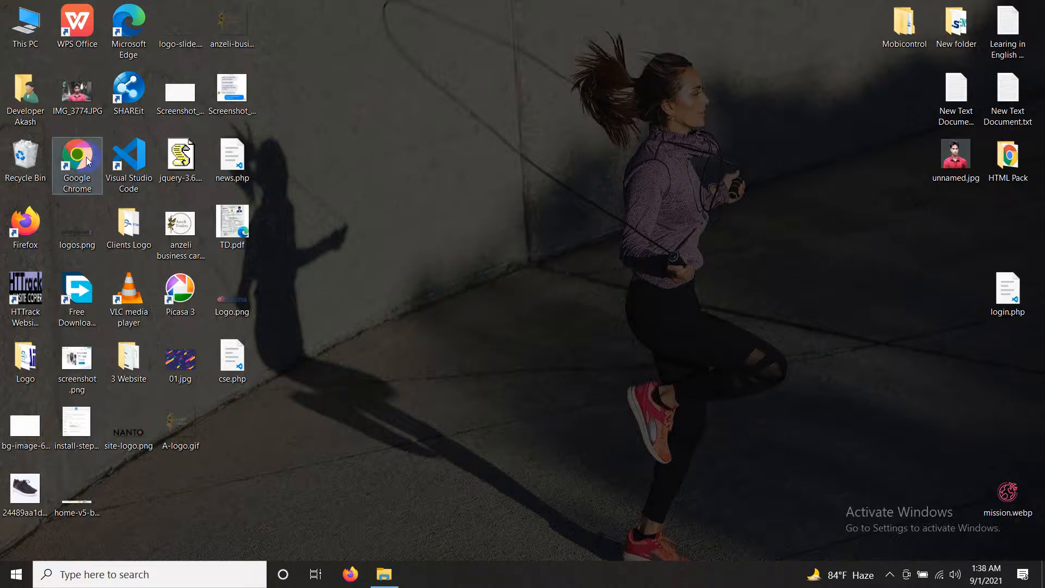
{"action": "left_click", "coordinate": [824, 23]}
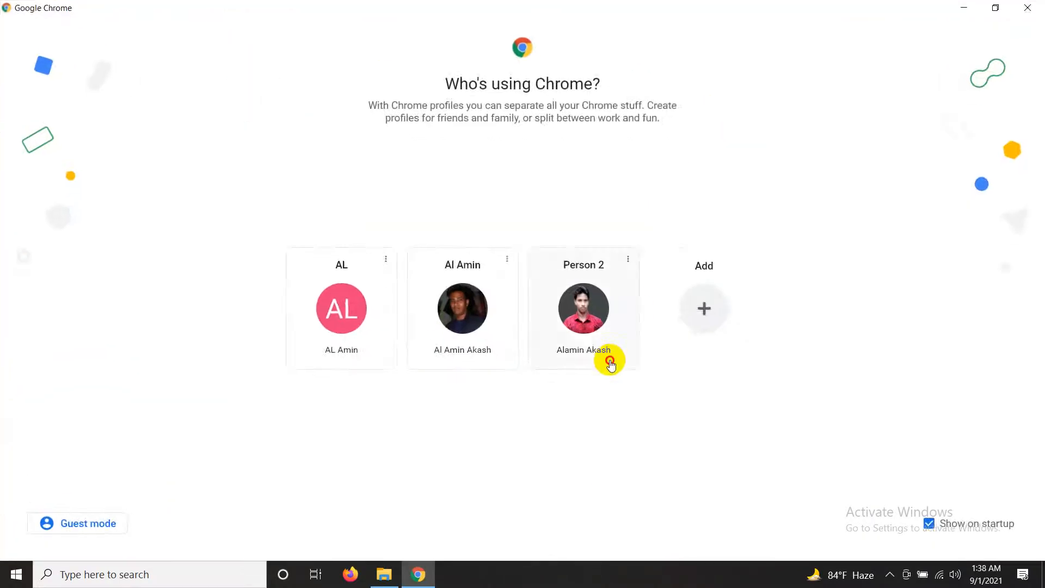
{"action": "left_click", "coordinate": [607, 360]}
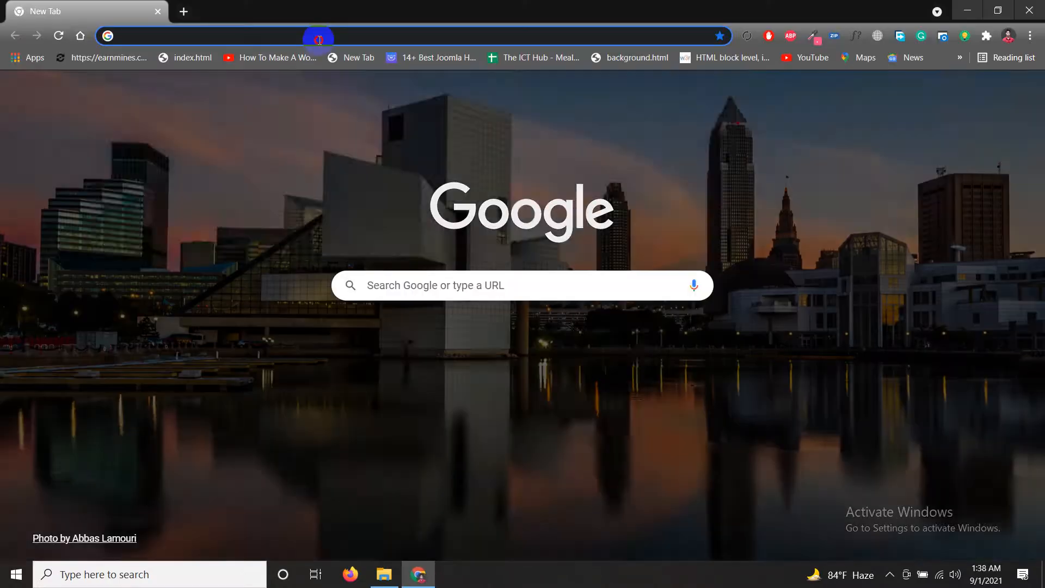
Step: Search Google for 'electro theme'
{"action": "left_click", "coordinate": [319, 38]}
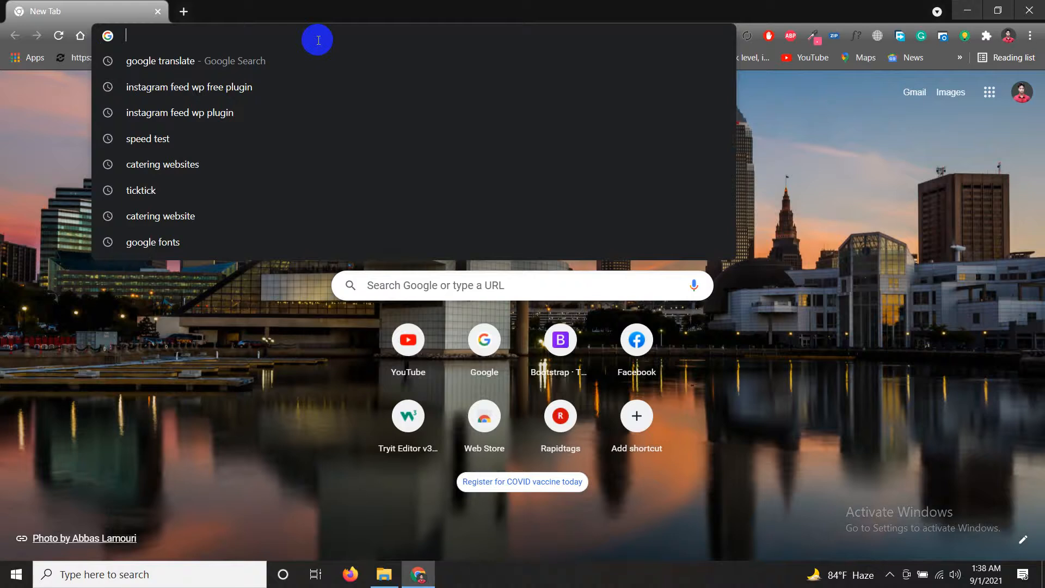
{"action": "type", "text": "ele"}
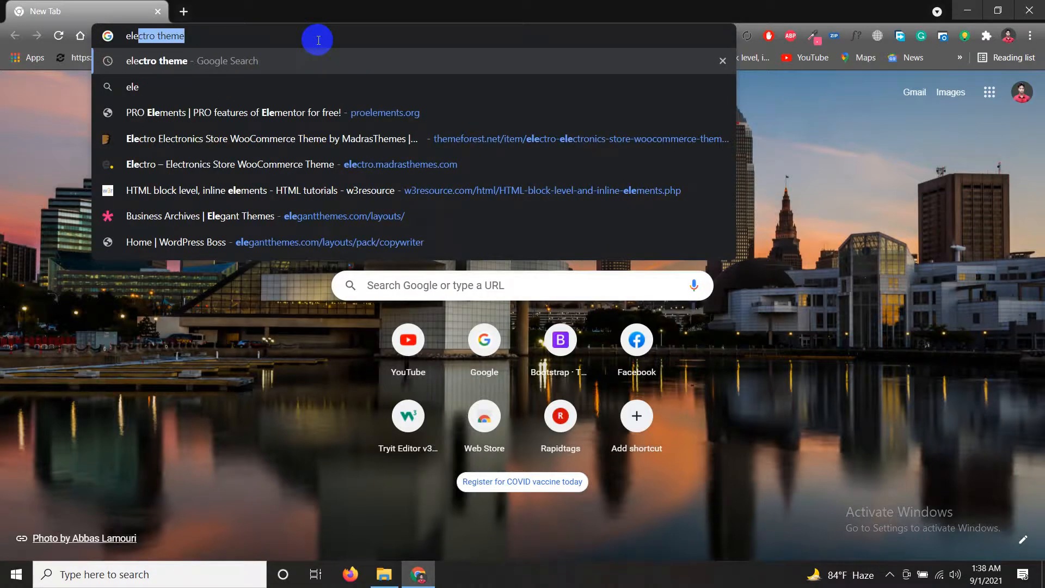
{"action": "key", "text": "Return"}
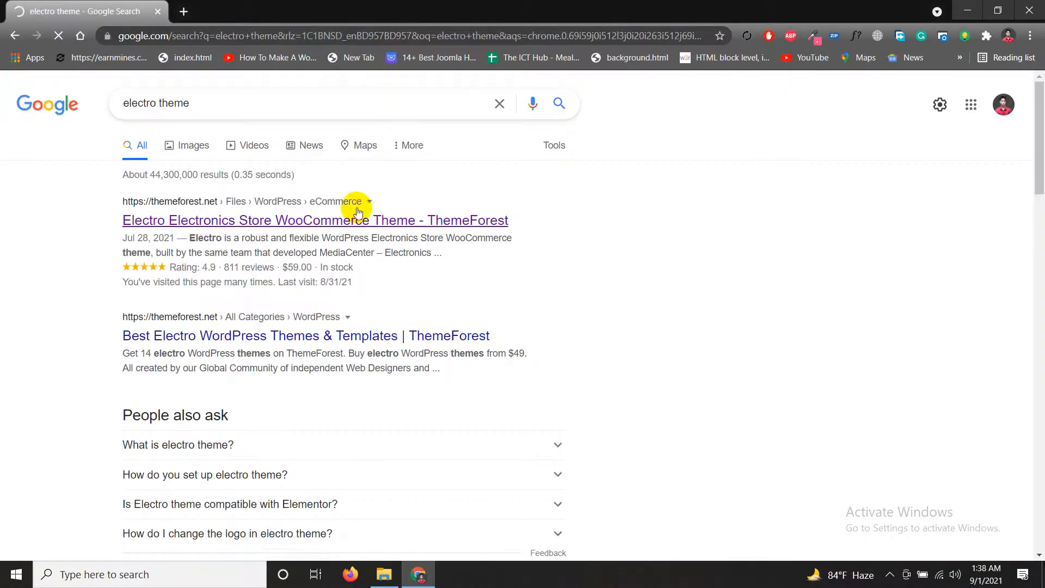
Step: Open the ThemeForest Electro listing in its own tab and launch its live preview
{"action": "middle_click", "coordinate": [347, 218]}
{"action": "left_click", "coordinate": [263, 4]}
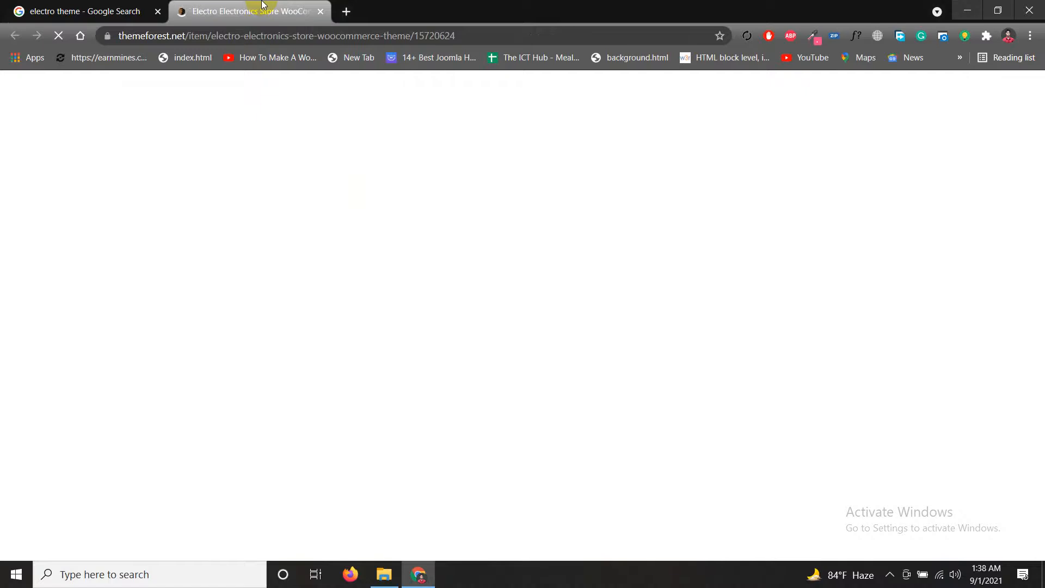
{"action": "scroll", "coordinate": [432, 462], "scroll_direction": "down", "scroll_amount": 5}
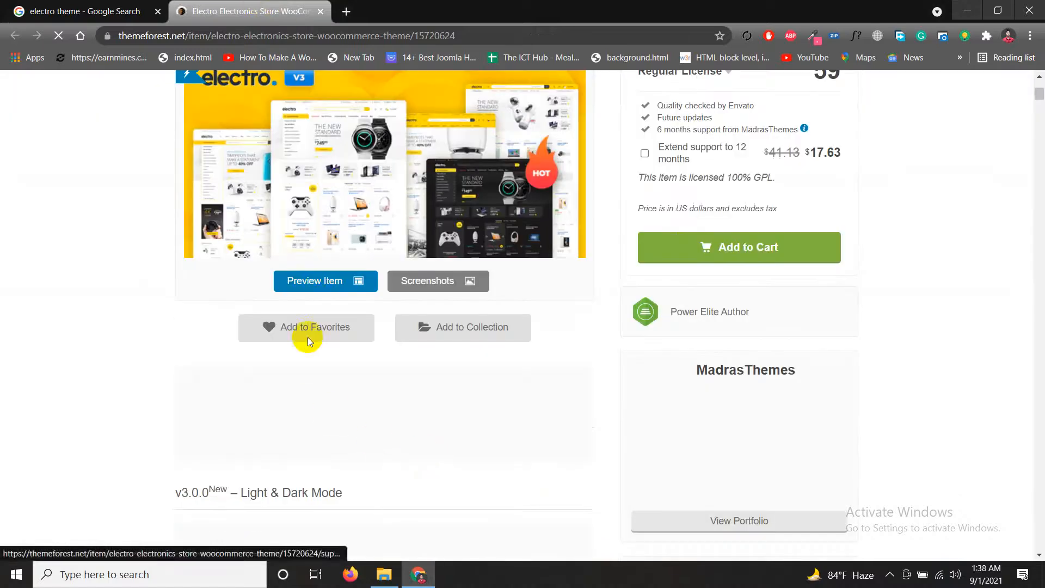
{"action": "left_click", "coordinate": [317, 287]}
{"action": "left_click", "coordinate": [374, 16]}
{"action": "left_click", "coordinate": [298, 11]}
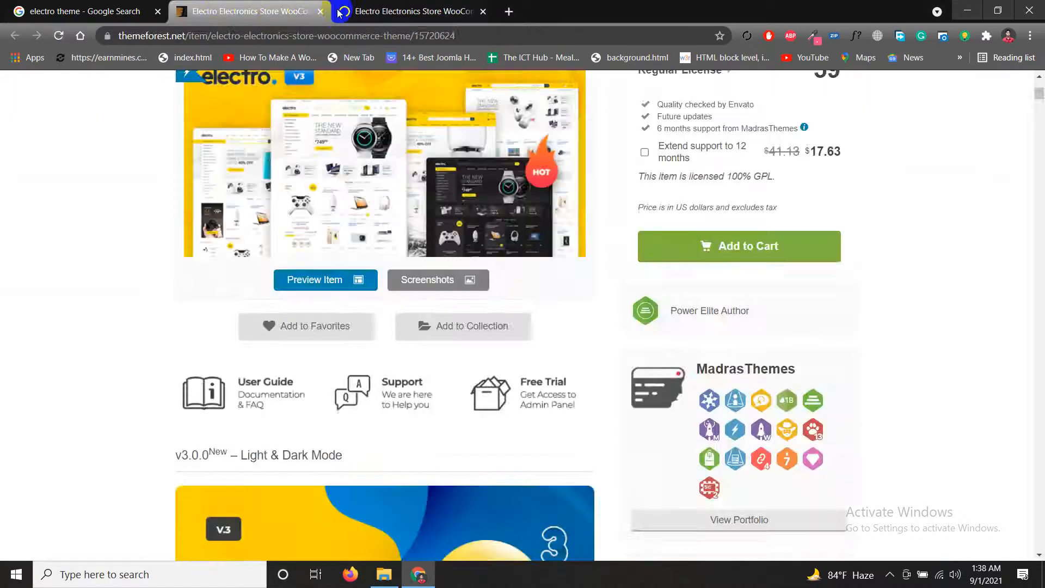
{"action": "left_click", "coordinate": [387, 11]}
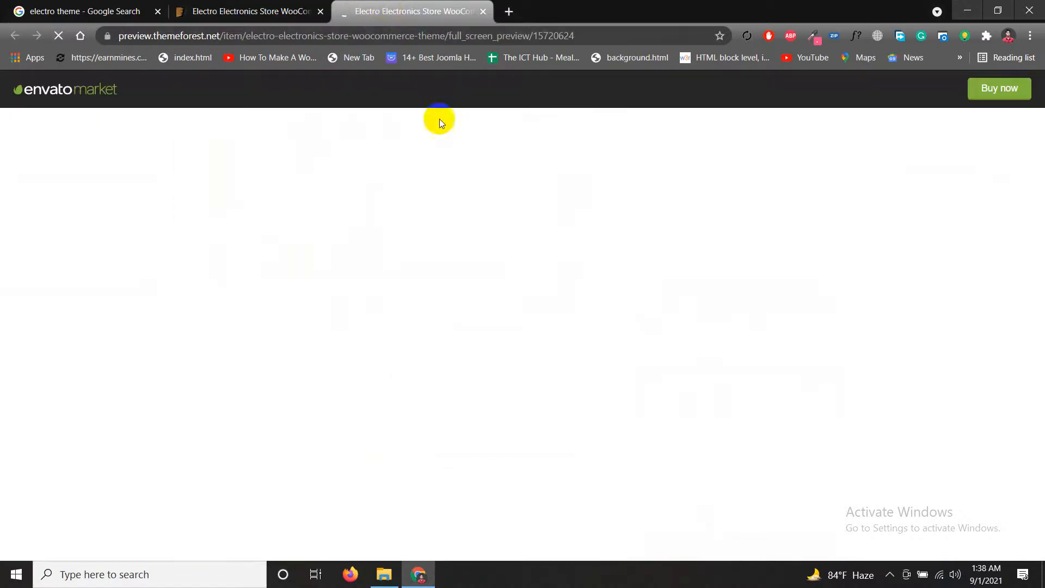
Step: Scroll through the Electro live demo's home page layouts
{"action": "scroll", "coordinate": [509, 392], "scroll_direction": "down", "scroll_amount": 10}
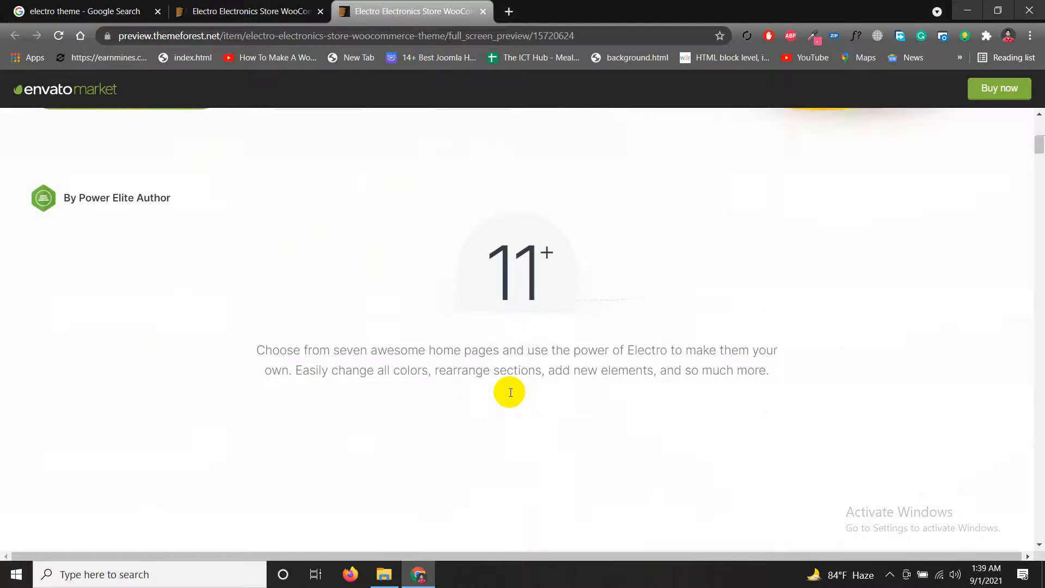
{"action": "scroll", "coordinate": [511, 398], "scroll_direction": "down", "scroll_amount": 3}
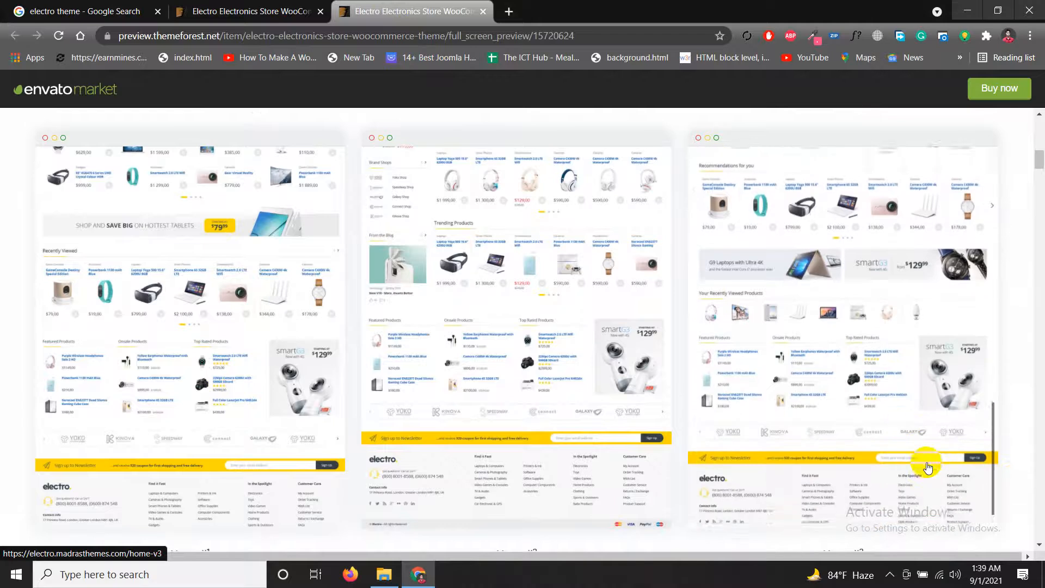
{"action": "scroll", "coordinate": [994, 376], "scroll_direction": "down", "scroll_amount": 5}
{"action": "scroll", "coordinate": [991, 384], "scroll_direction": "down", "scroll_amount": 7}
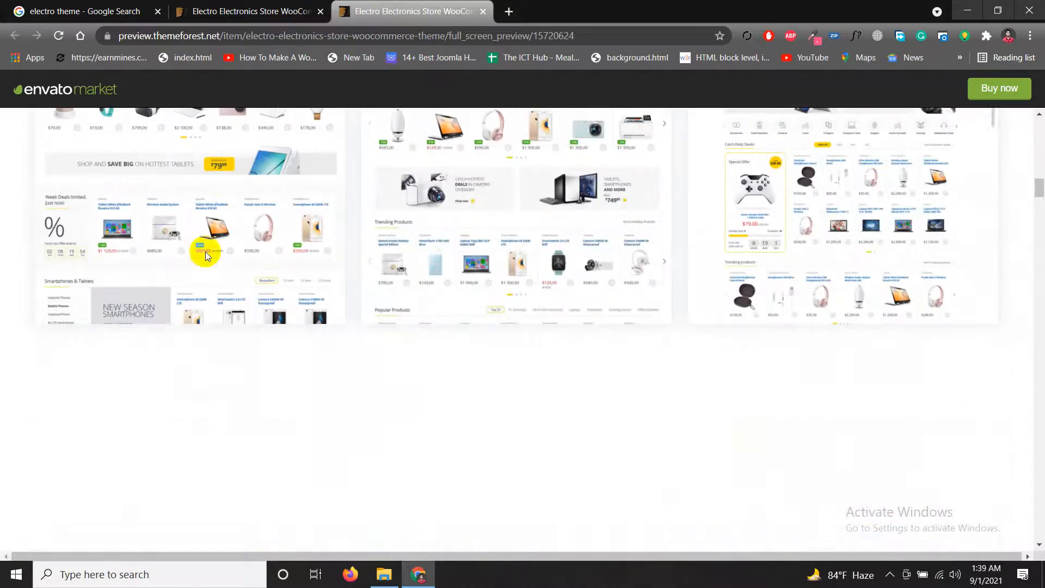
{"action": "scroll", "coordinate": [785, 364], "scroll_direction": "down", "scroll_amount": 11}
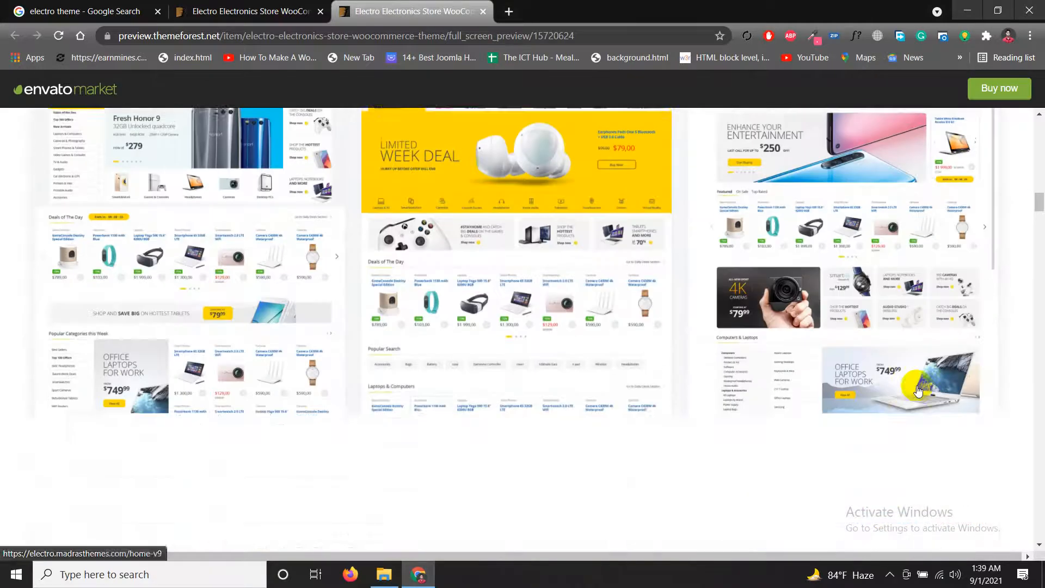
{"action": "left_click_drag", "start_coordinate": [1041, 215], "coordinate": [1040, 129]}
{"action": "scroll", "coordinate": [477, 319], "scroll_direction": "down", "scroll_amount": 2}
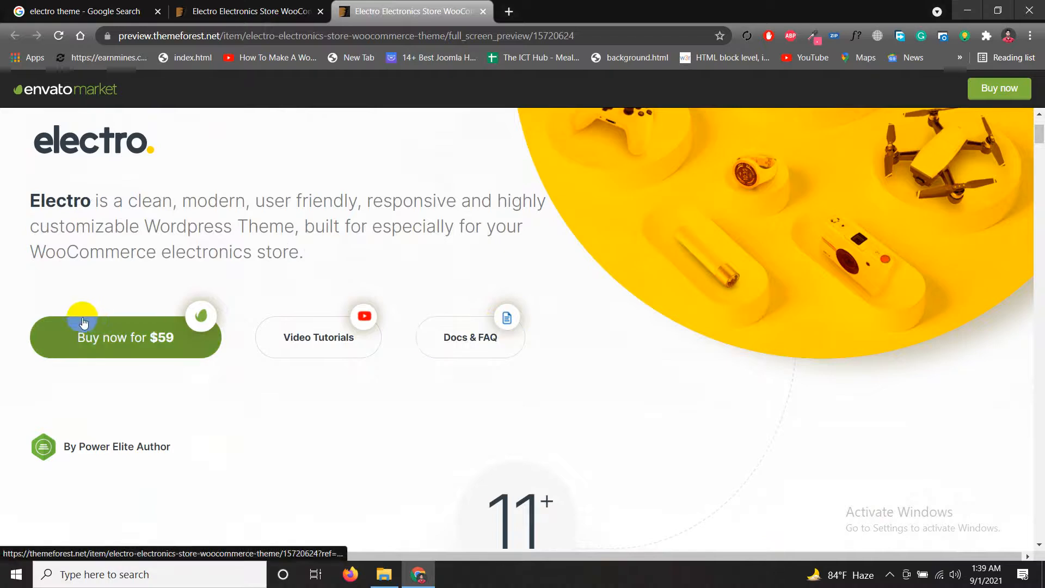
Step: Open a new Chrome tab, then minimize Chrome and refresh the desktop
{"action": "left_click", "coordinate": [510, 14]}
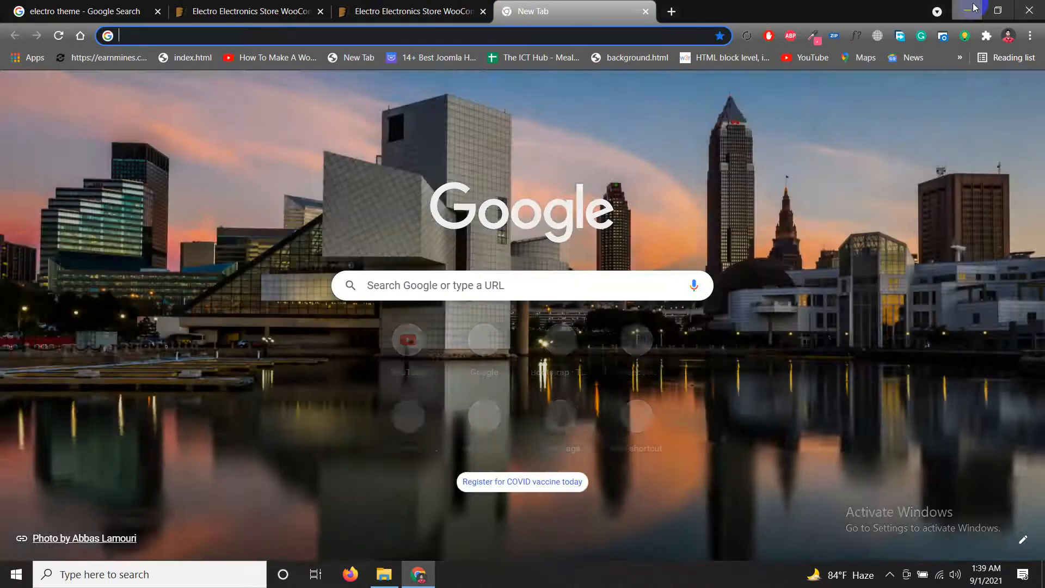
{"action": "left_click", "coordinate": [971, 9]}
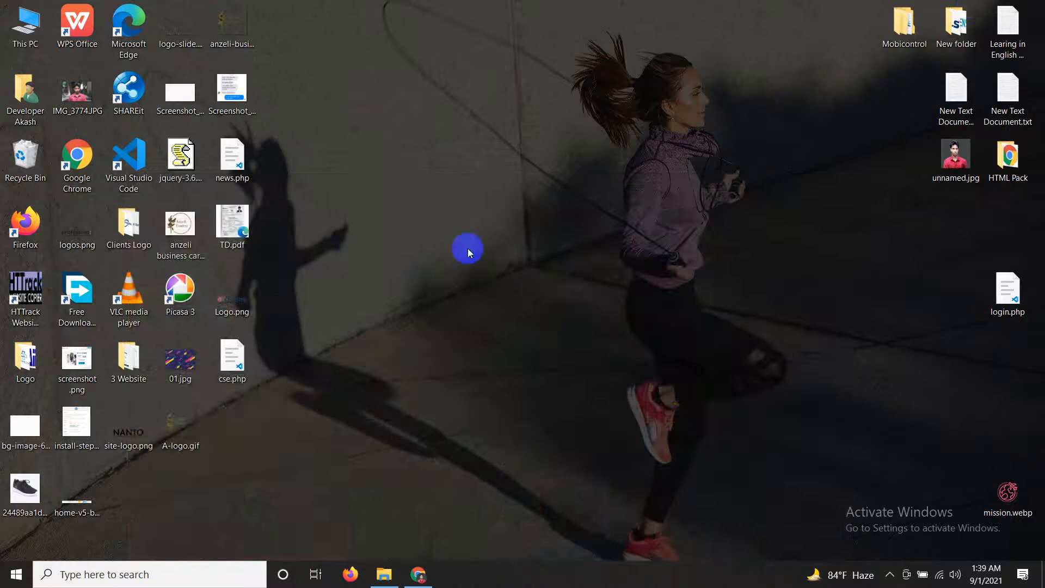
{"action": "right_click", "coordinate": [692, 85]}
{"action": "left_click", "coordinate": [715, 127]}
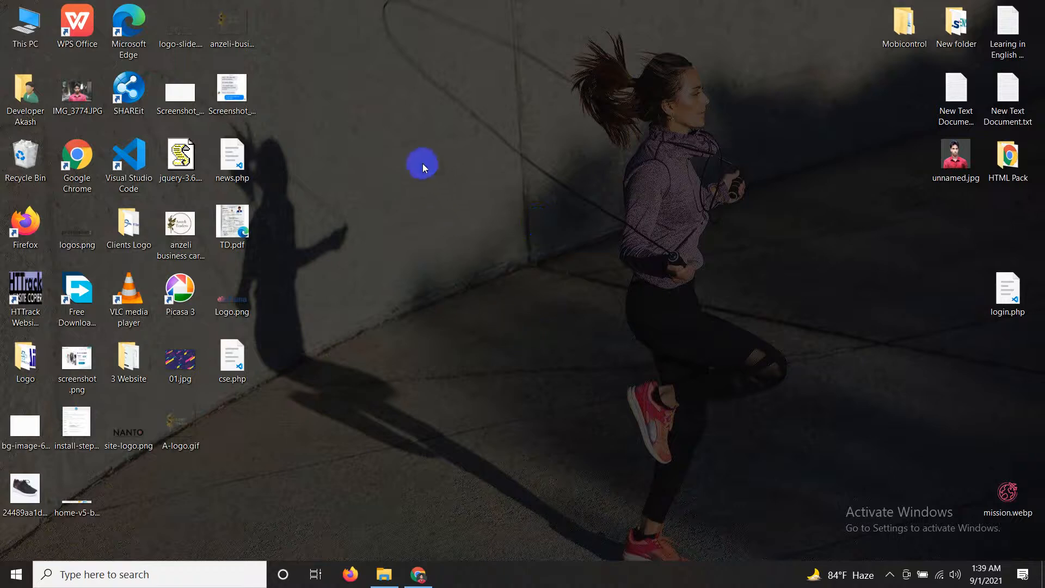
{"action": "left_click", "coordinate": [418, 574]}
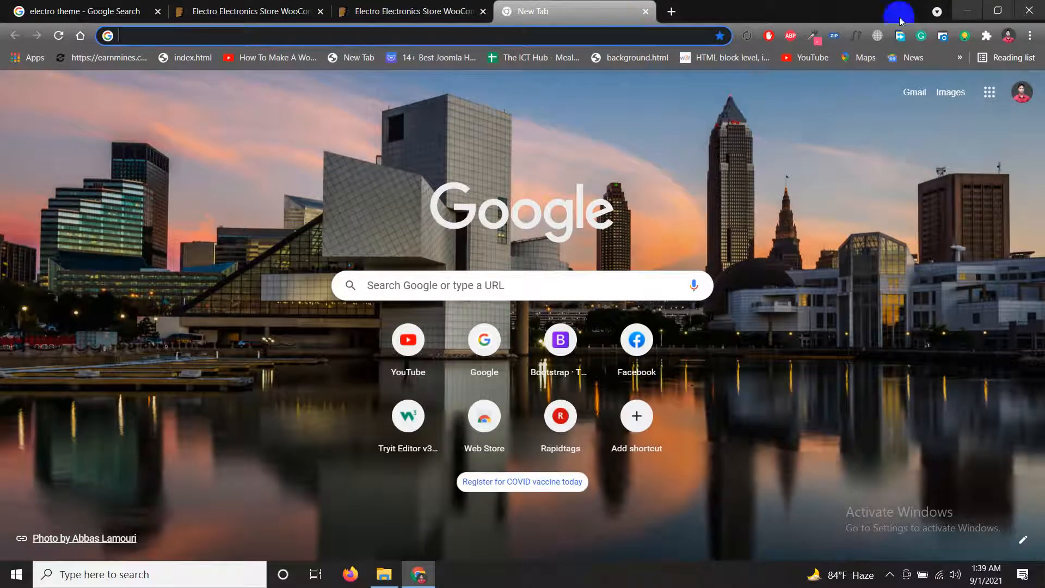
{"action": "left_click", "coordinate": [967, 10]}
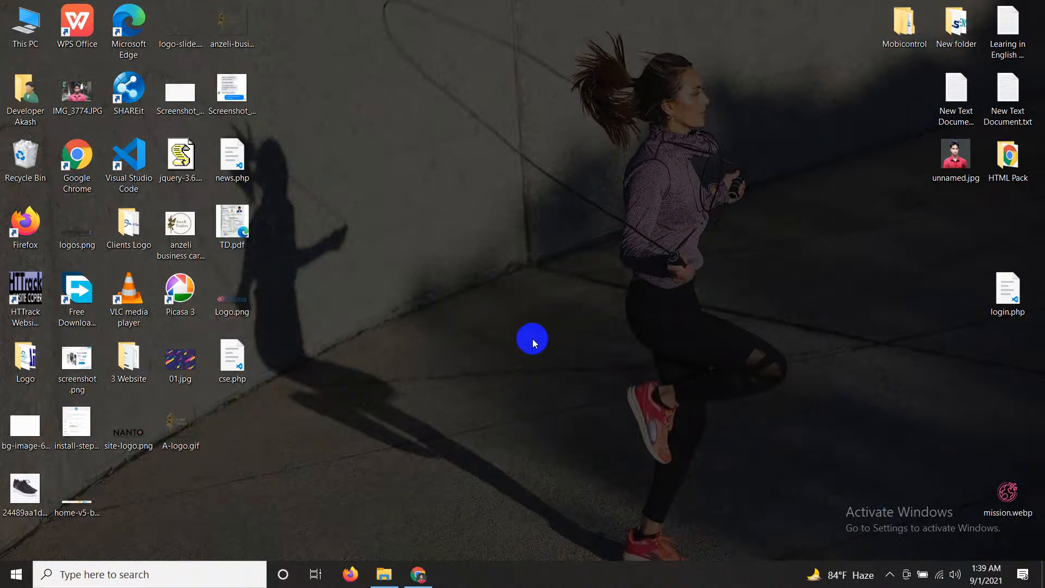
Step: Launch XAMPP Control Panel from Windows search and start Apache and MySQL
{"action": "left_click", "coordinate": [218, 574]}
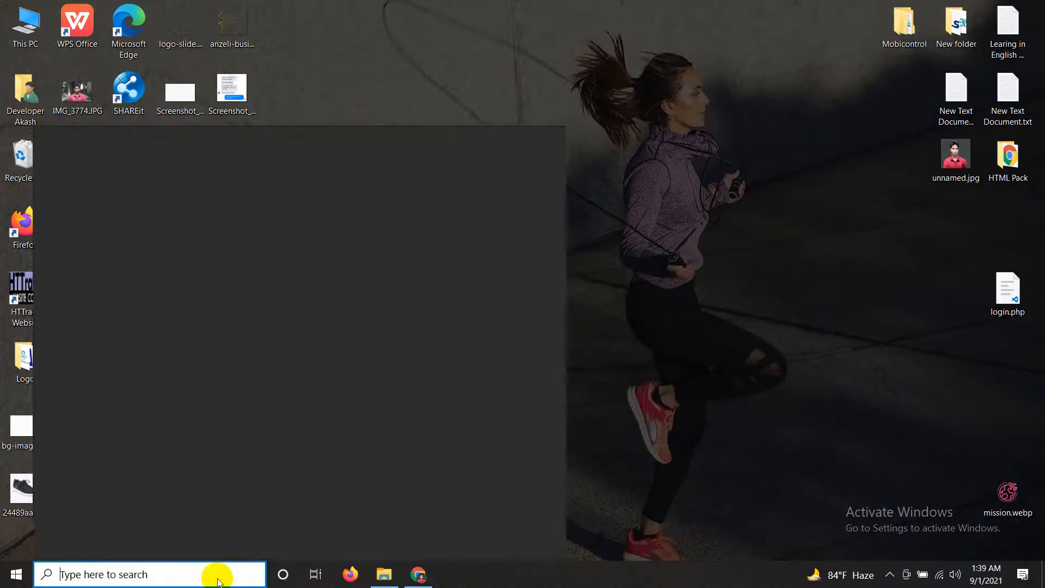
{"action": "type", "text": "xa"}
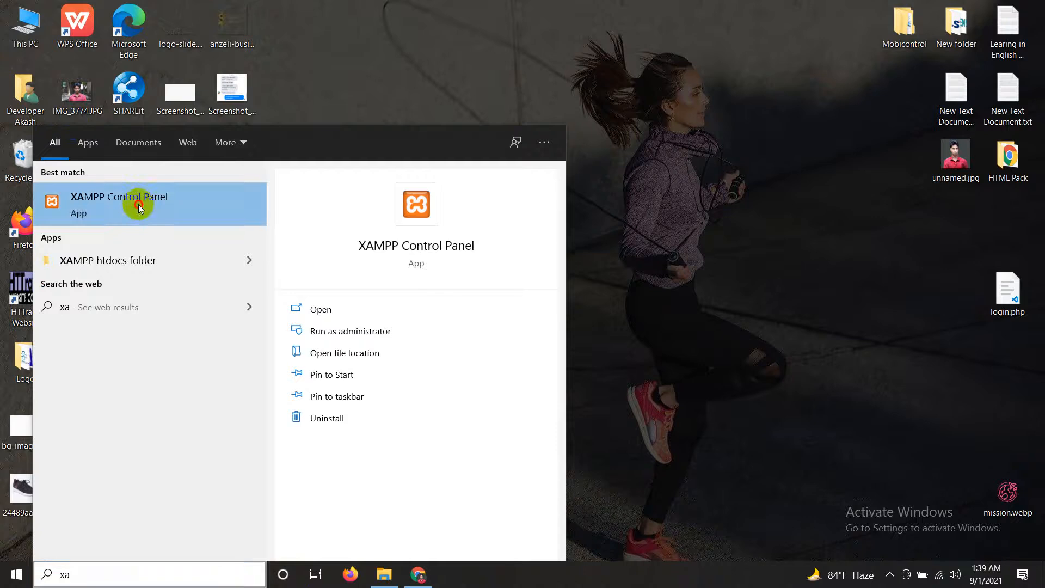
{"action": "left_click", "coordinate": [140, 201]}
{"action": "left_click_drag", "start_coordinate": [335, 13], "coordinate": [763, 106]}
{"action": "left_click", "coordinate": [707, 158]}
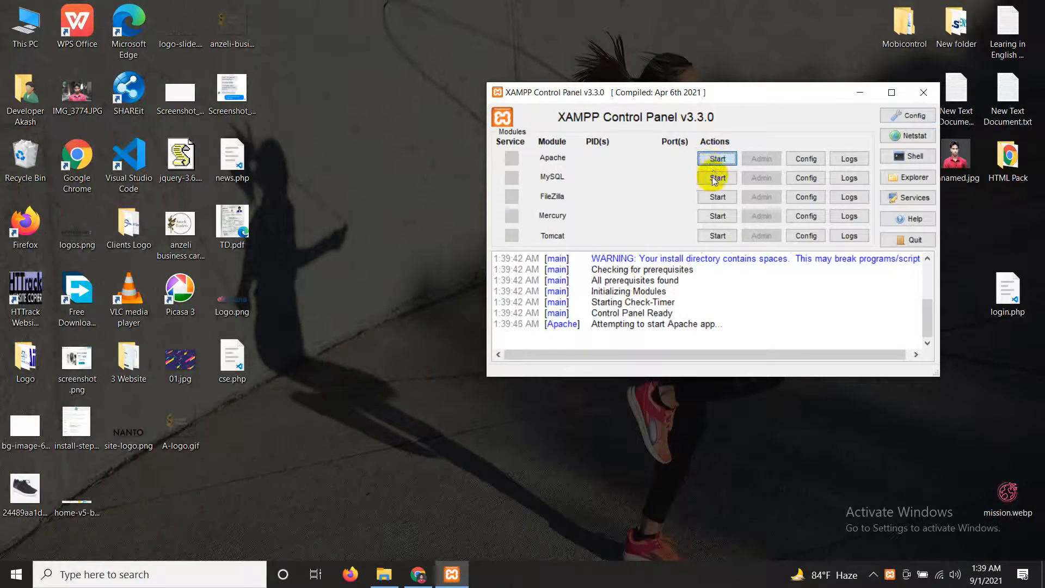
{"action": "left_click", "coordinate": [716, 177]}
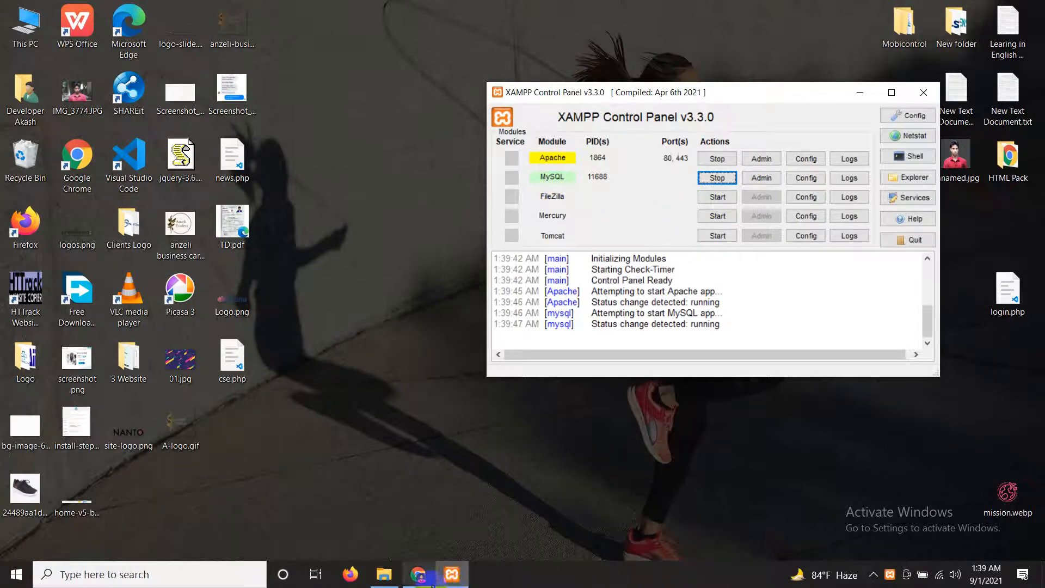
{"action": "left_click", "coordinate": [419, 577]}
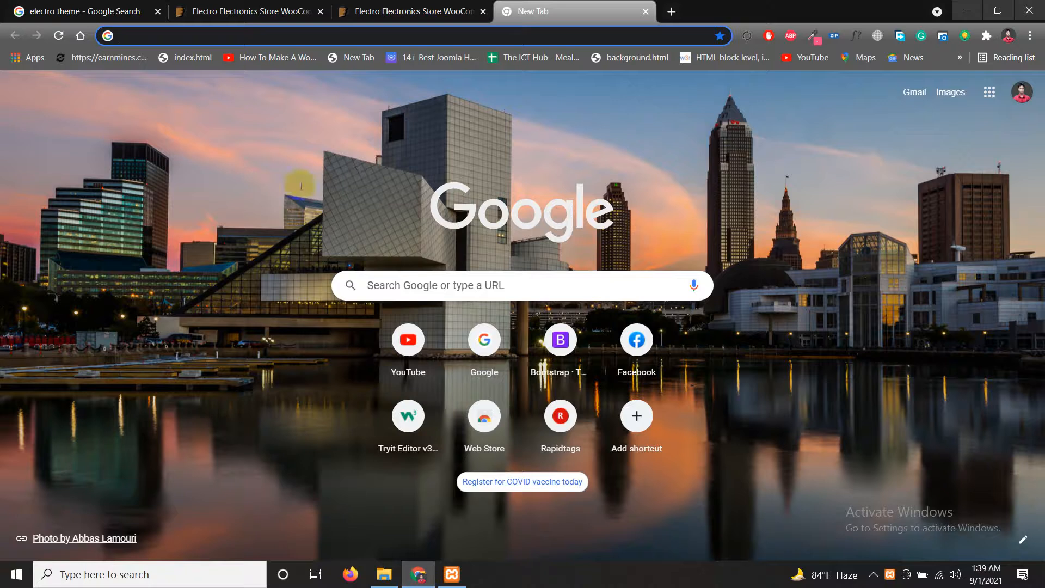
Step: Go to wordpress.org in the new tab
{"action": "left_click", "coordinate": [517, 38]}
{"action": "type", "text": "wordpress.org"}
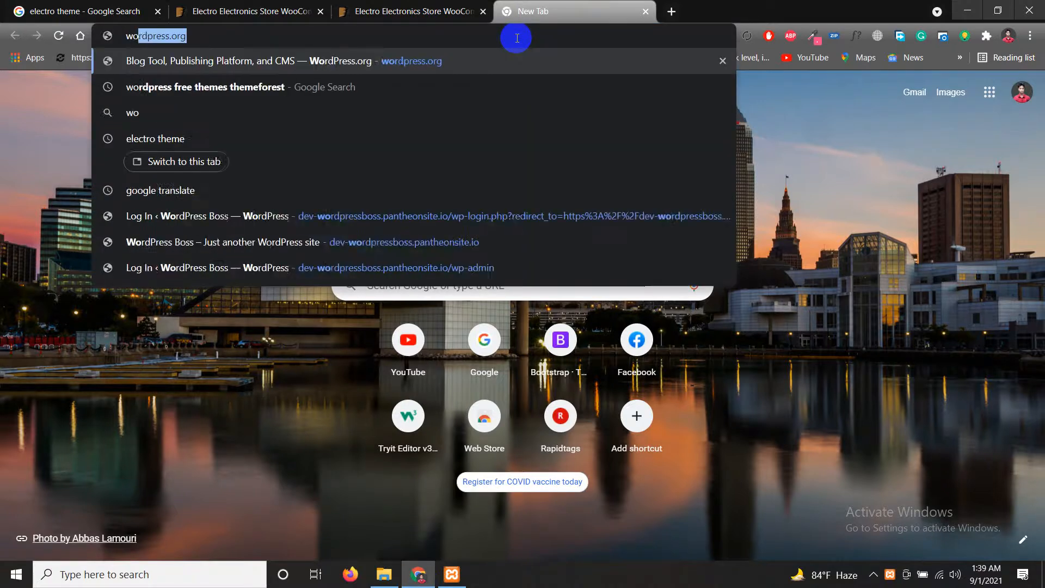
{"action": "key", "text": "Right"}
{"action": "key", "text": "Return"}
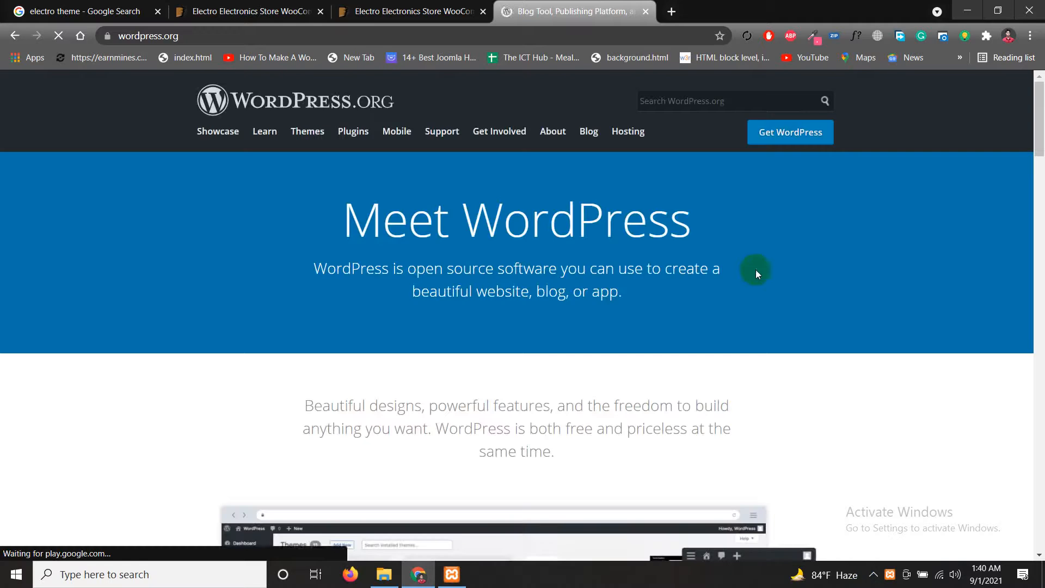
Step: Download the WordPress 5.8 zip and dismiss the thank-you popup
{"action": "left_click", "coordinate": [782, 136]}
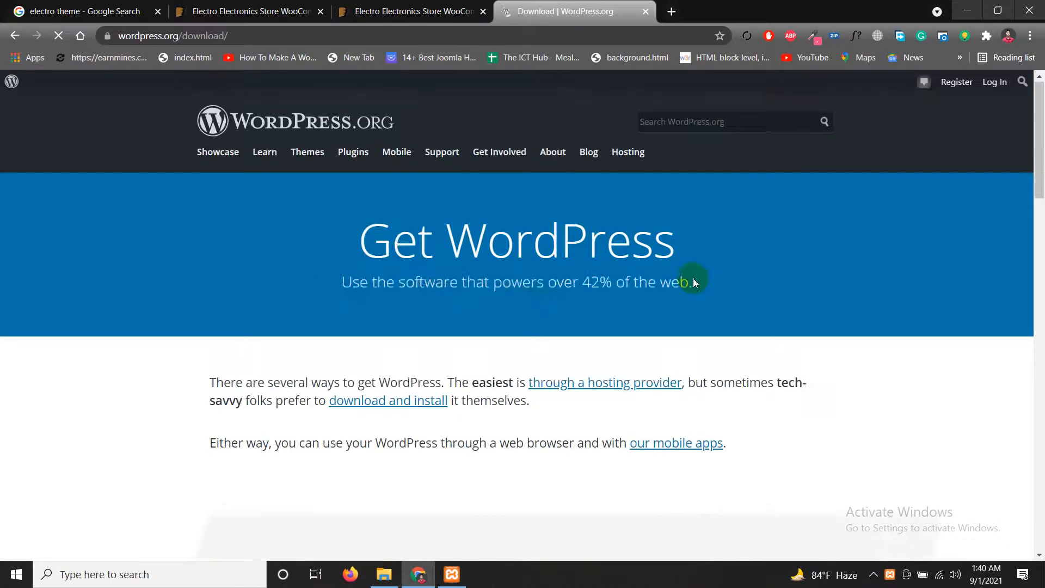
{"action": "scroll", "coordinate": [691, 289], "scroll_direction": "down", "scroll_amount": 5}
{"action": "scroll", "coordinate": [688, 298], "scroll_direction": "down", "scroll_amount": 10}
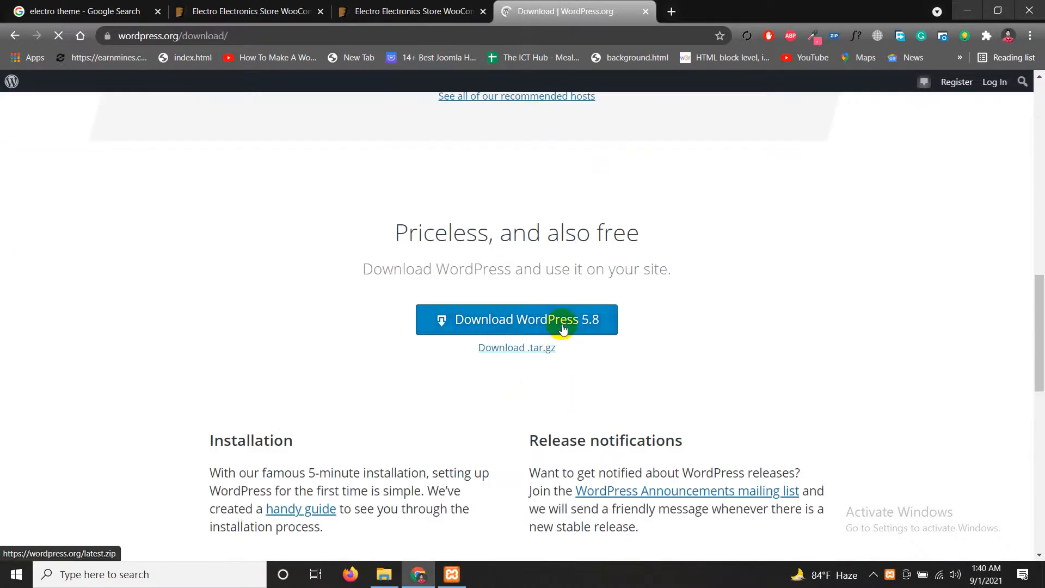
{"action": "left_click", "coordinate": [561, 323]}
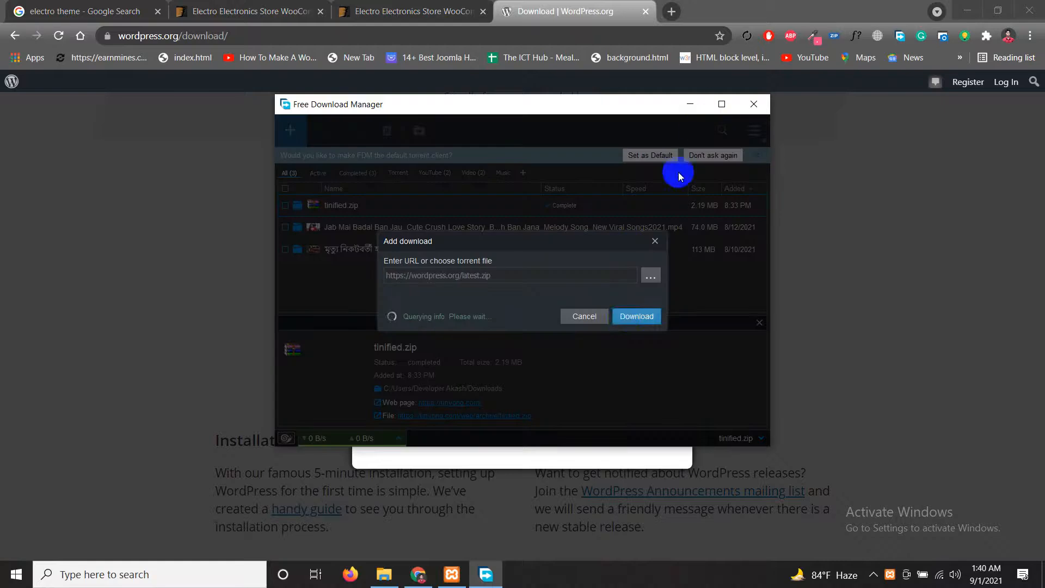
{"action": "left_click", "coordinate": [625, 318]}
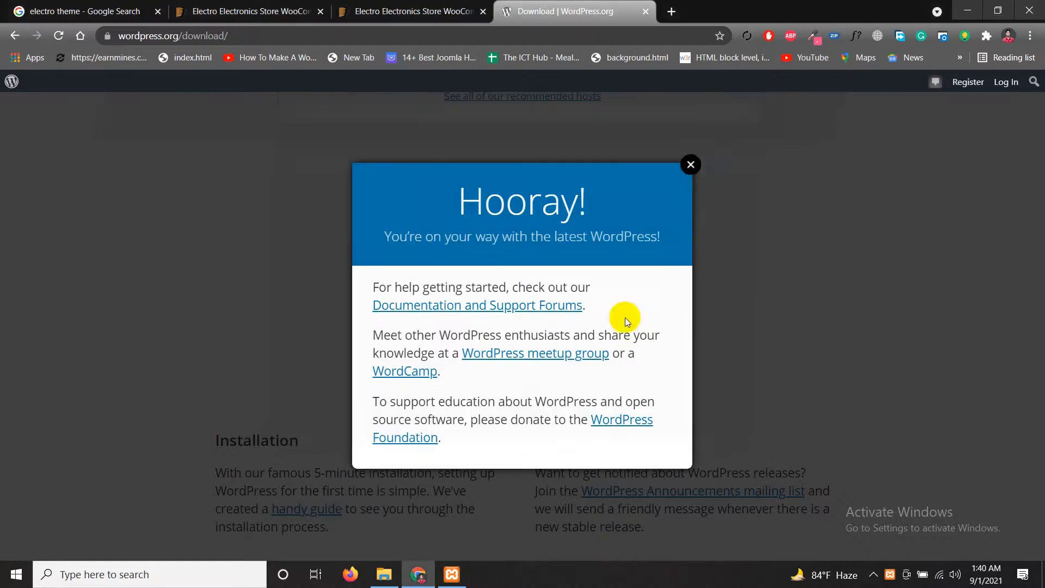
{"action": "left_click", "coordinate": [691, 164]}
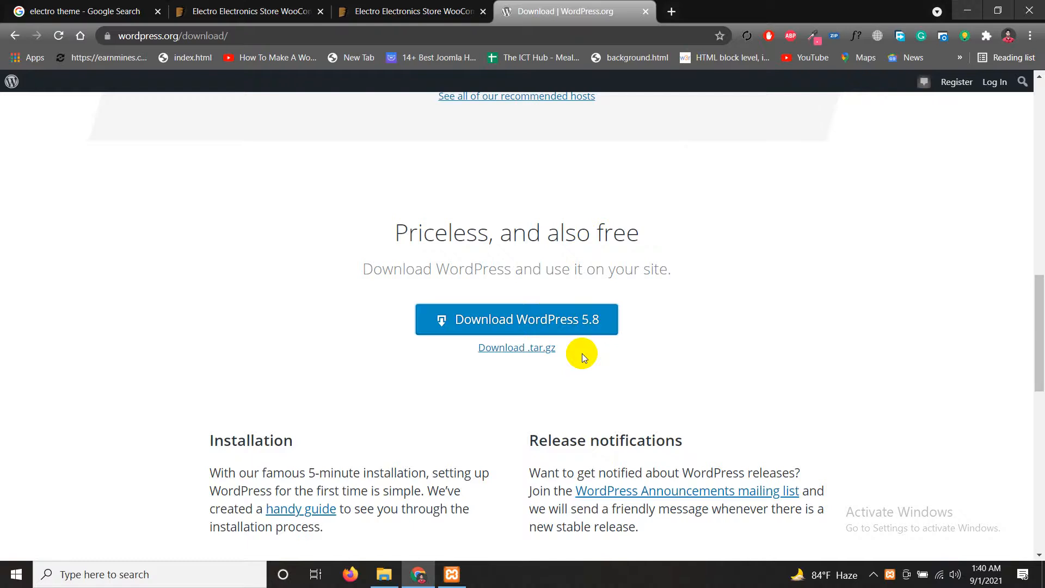
{"action": "left_click", "coordinate": [968, 10]}
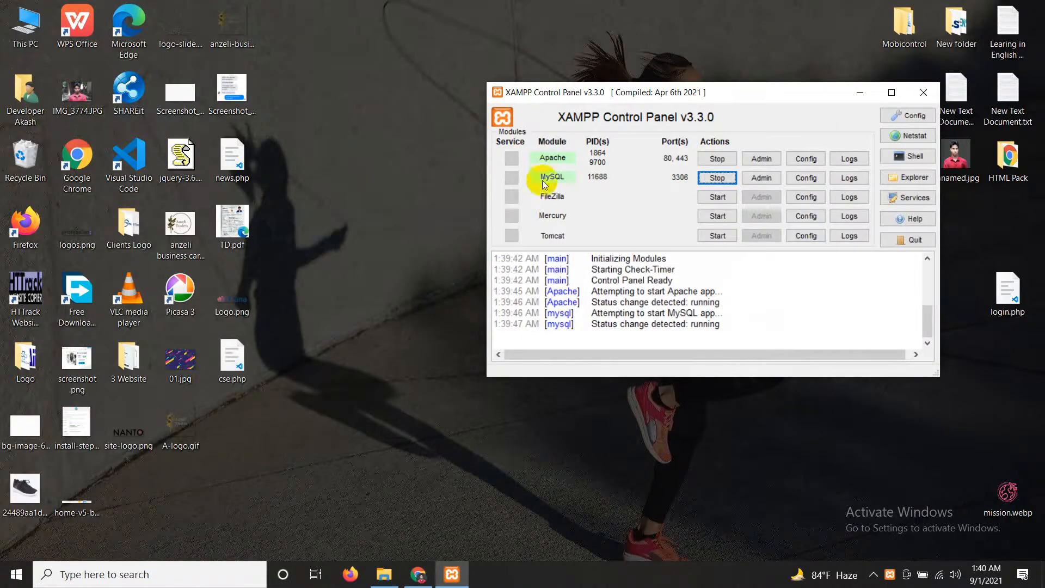
Step: Open This PC, check the Downloads folder, then open the Wordpress (H:) drive
{"action": "double_click", "coordinate": [25, 27]}
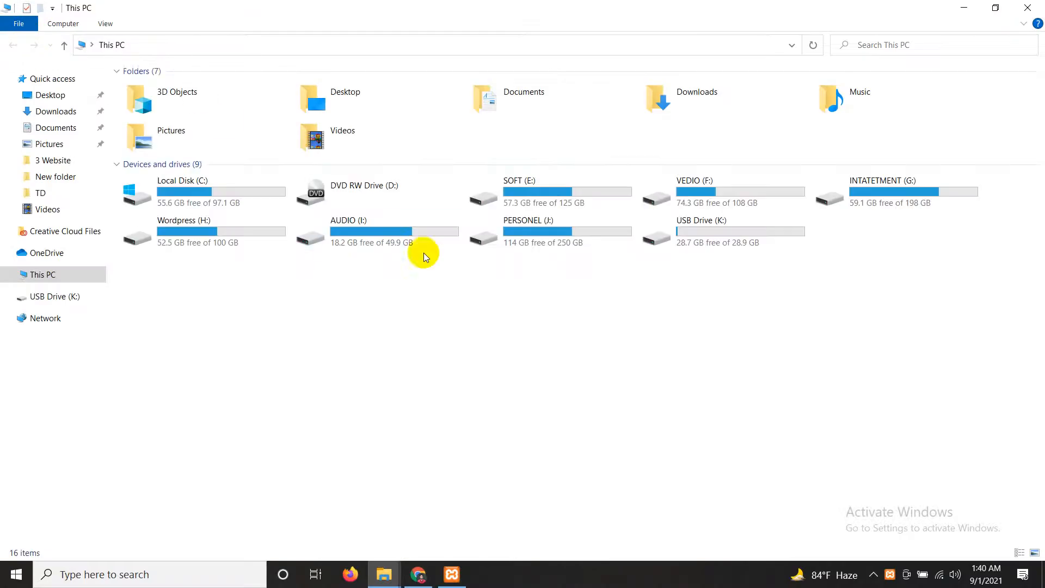
{"action": "double_click", "coordinate": [675, 106]}
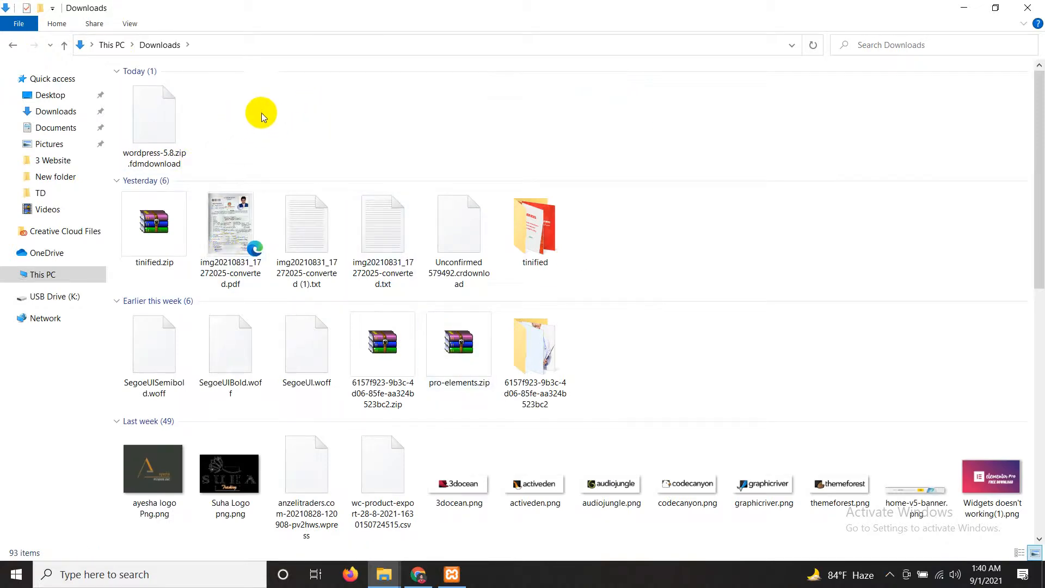
{"action": "left_click", "coordinate": [426, 582]}
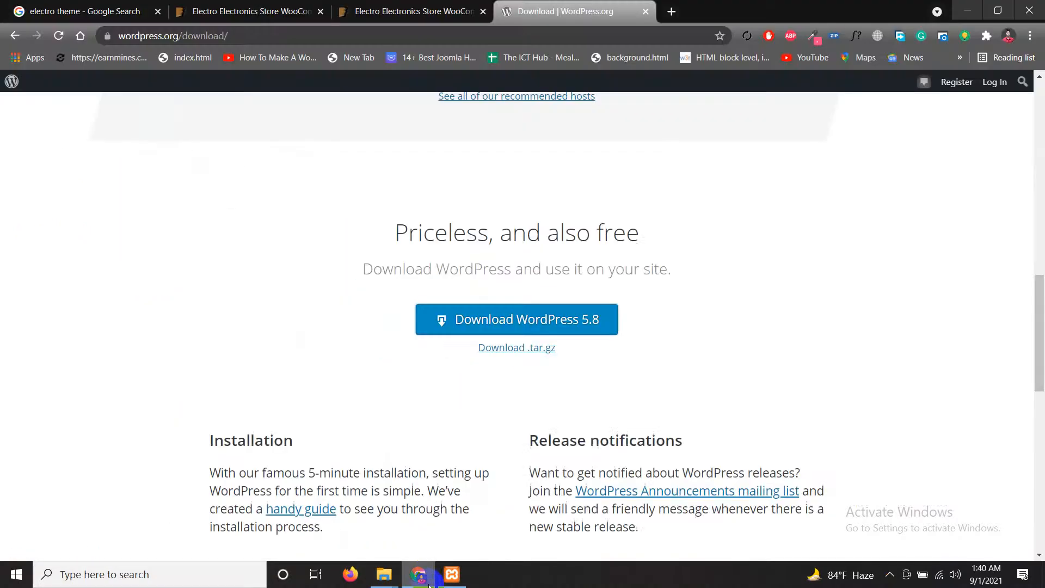
{"action": "left_click", "coordinate": [963, 8]}
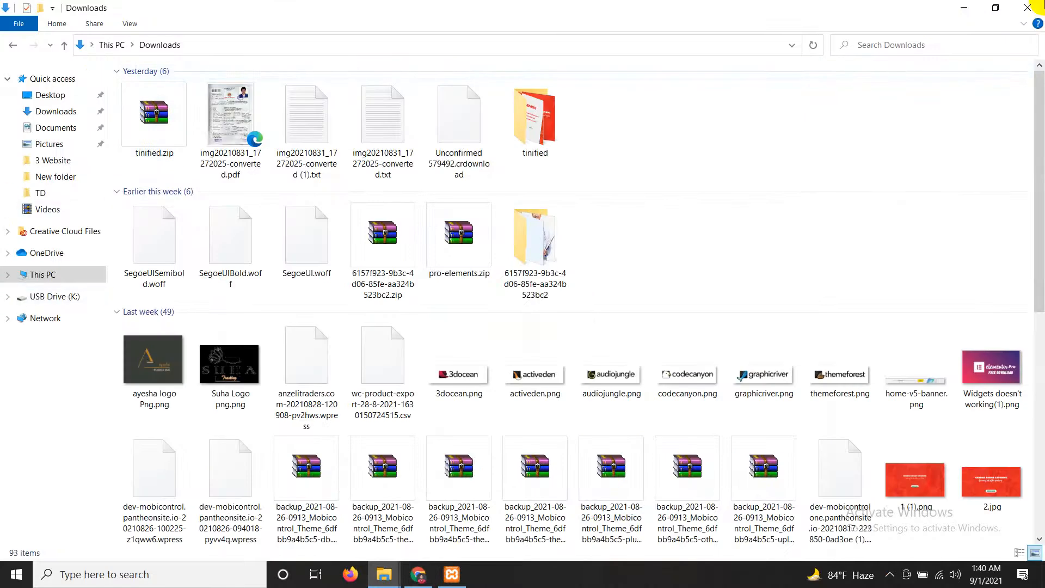
{"action": "left_click", "coordinate": [49, 274]}
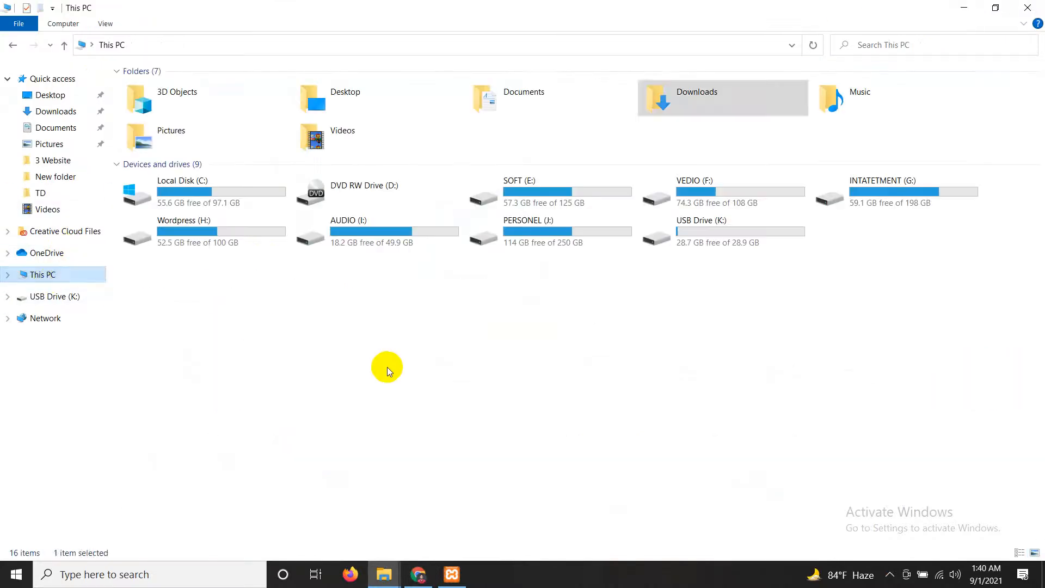
{"action": "left_click", "coordinate": [388, 367]}
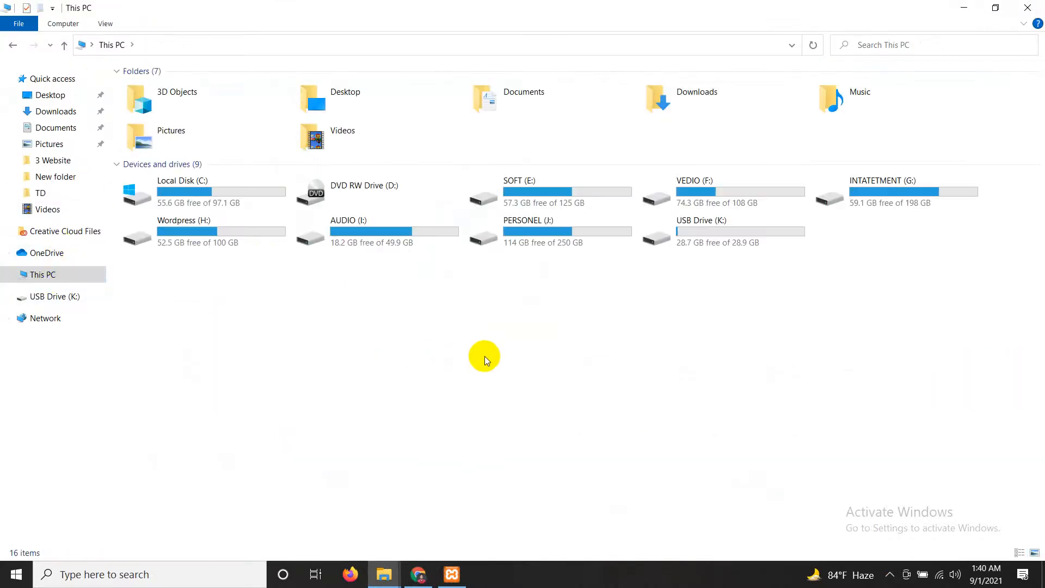
{"action": "double_click", "coordinate": [233, 249]}
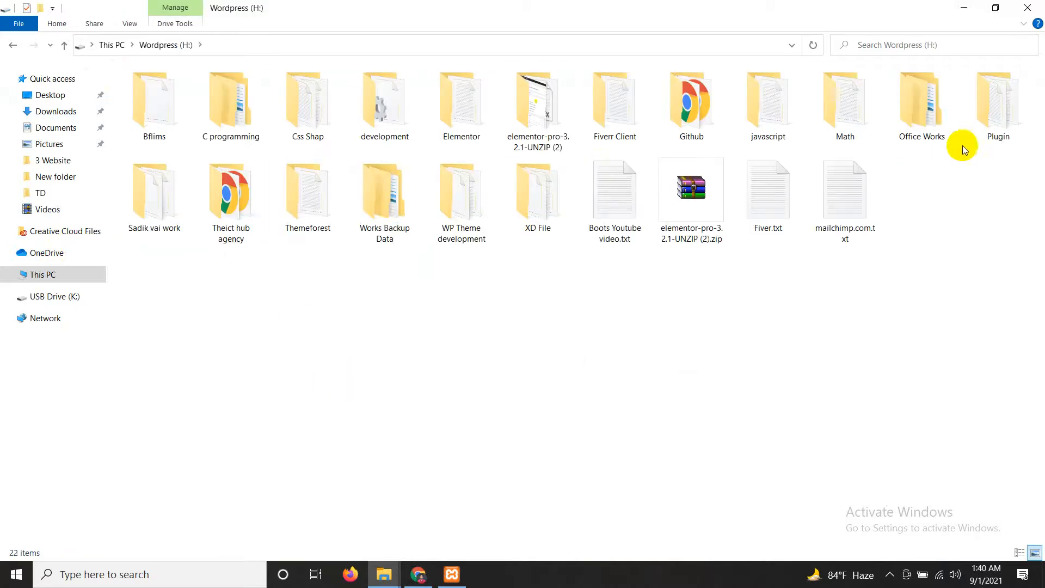
Step: Open the WP Theme development folder and then its htdocs folder
{"action": "double_click", "coordinate": [461, 218]}
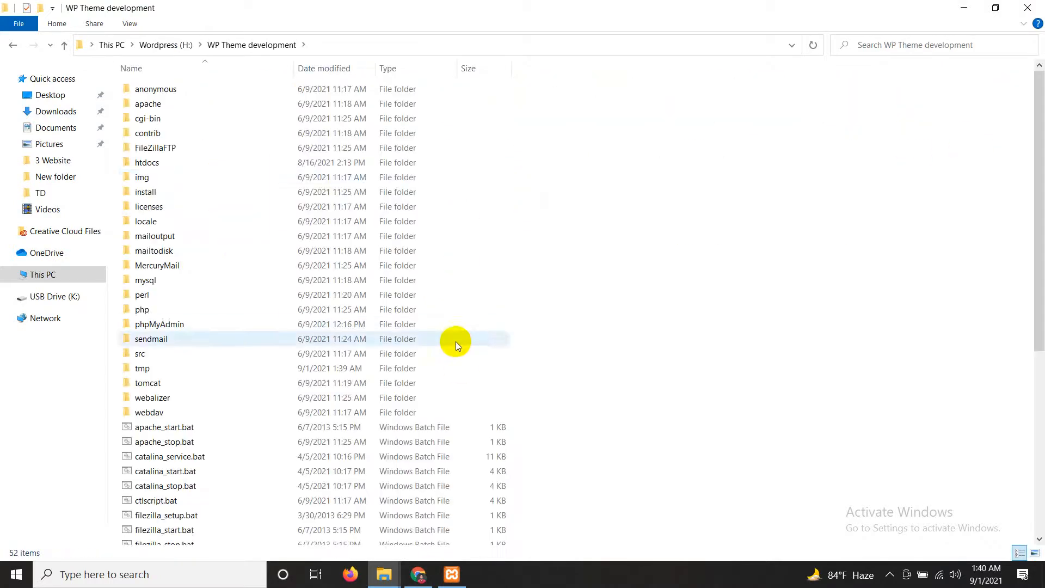
{"action": "left_click", "coordinate": [208, 162]}
{"action": "double_click", "coordinate": [208, 162]}
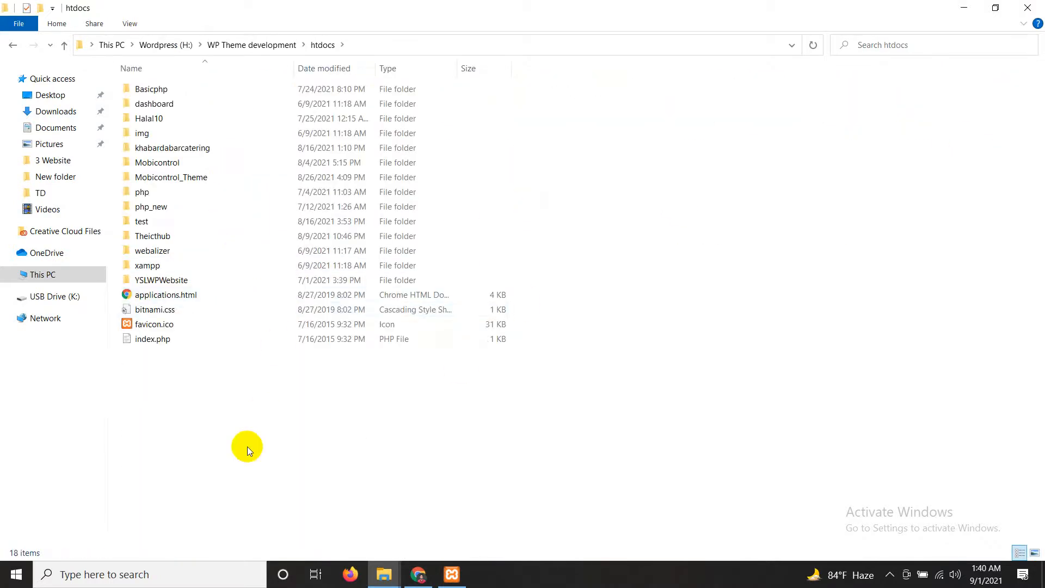
Step: Create a new folder named Electro in htdocs and open it
{"action": "right_click", "coordinate": [256, 479]}
{"action": "mouse_move", "coordinate": [409, 443]}
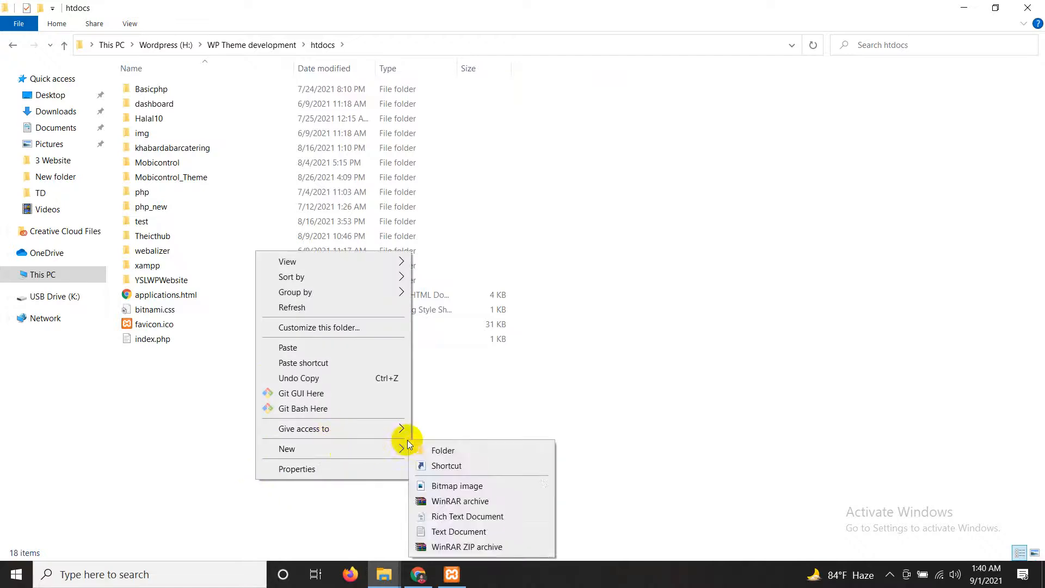
{"action": "left_click", "coordinate": [437, 450]}
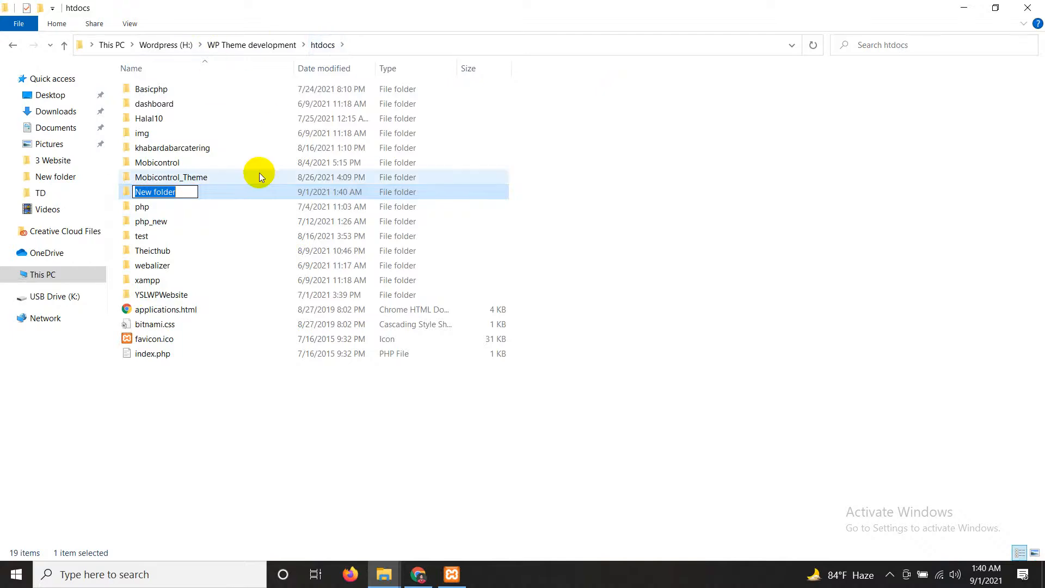
{"action": "type", "text": "E"}
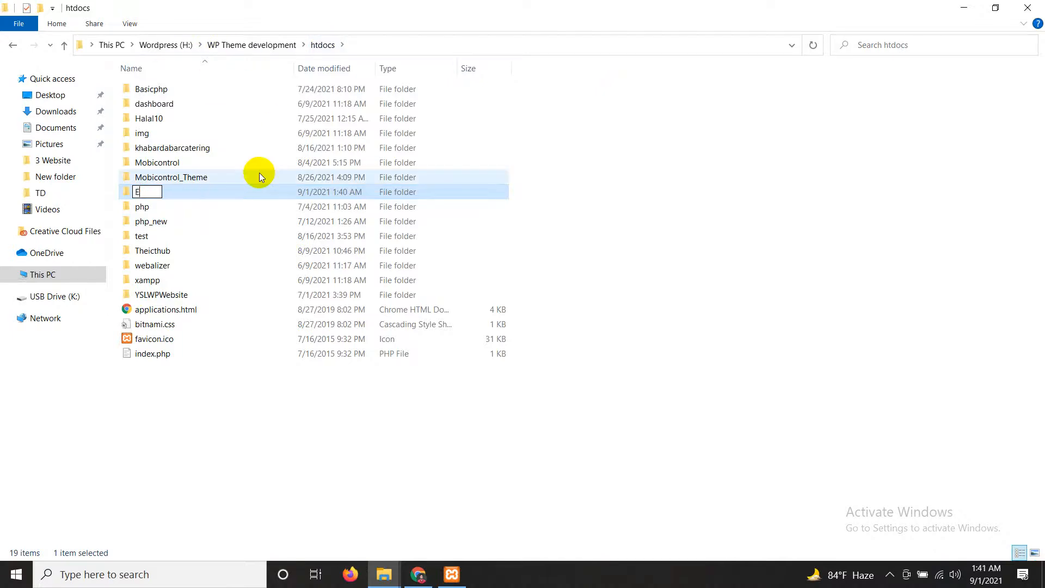
{"action": "type", "text": "lectro"}
{"action": "key", "text": "Return"}
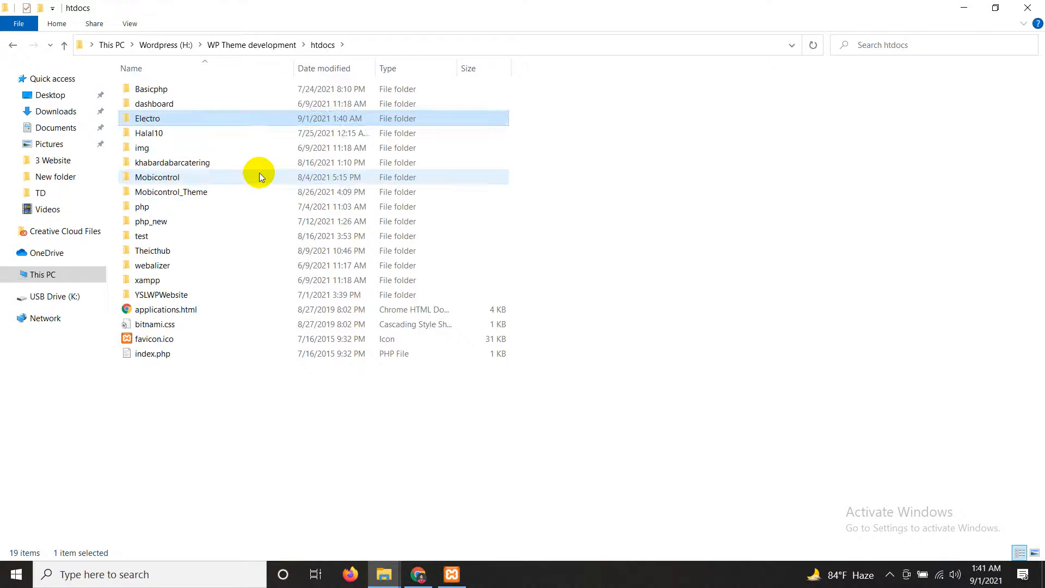
{"action": "key", "text": "Return"}
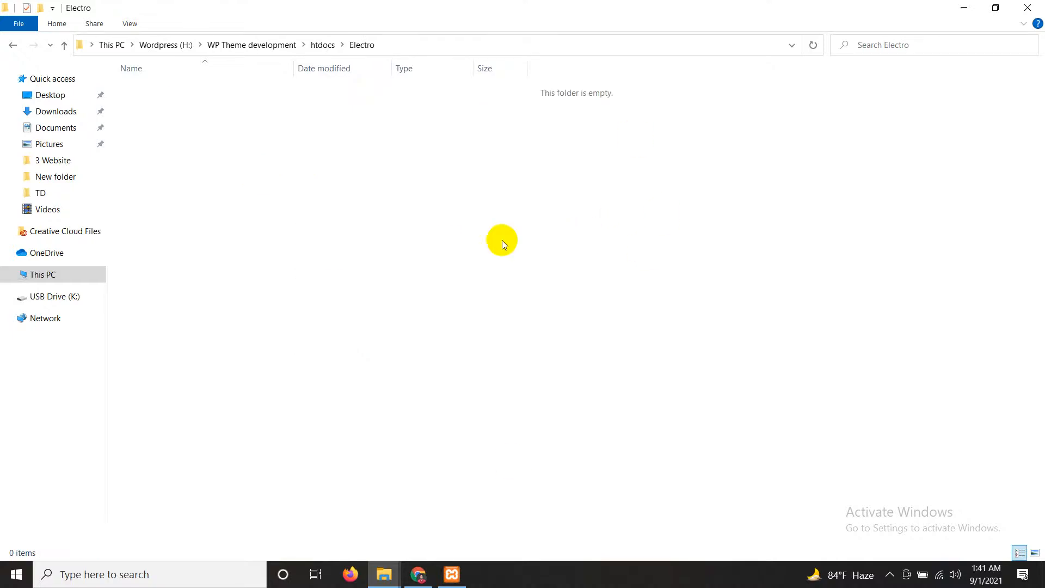
Step: Open Downloads in a second File Explorer window and refresh its file list
{"action": "left_click", "coordinate": [964, 7]}
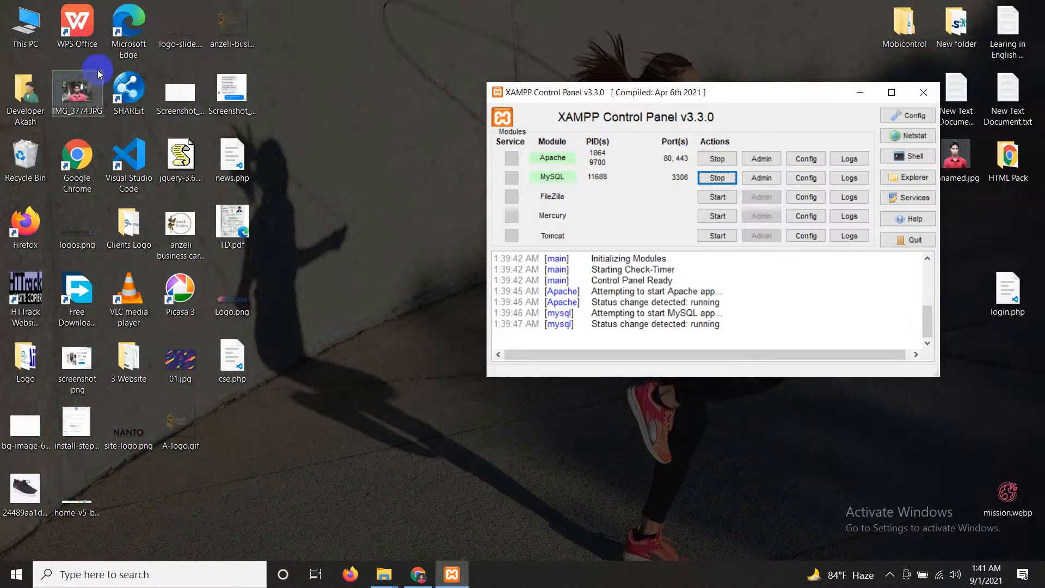
{"action": "double_click", "coordinate": [42, 43]}
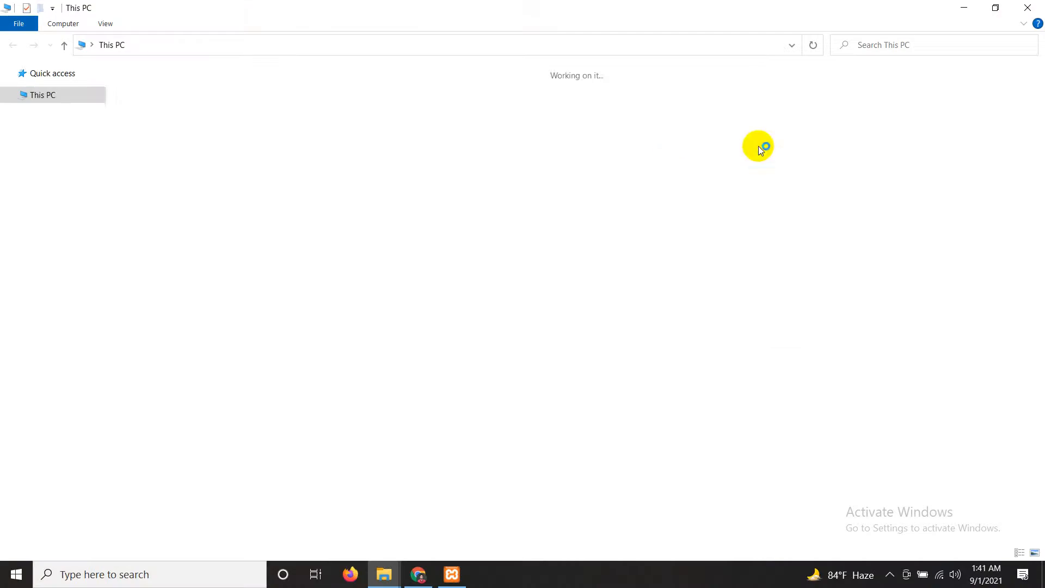
{"action": "double_click", "coordinate": [718, 93]}
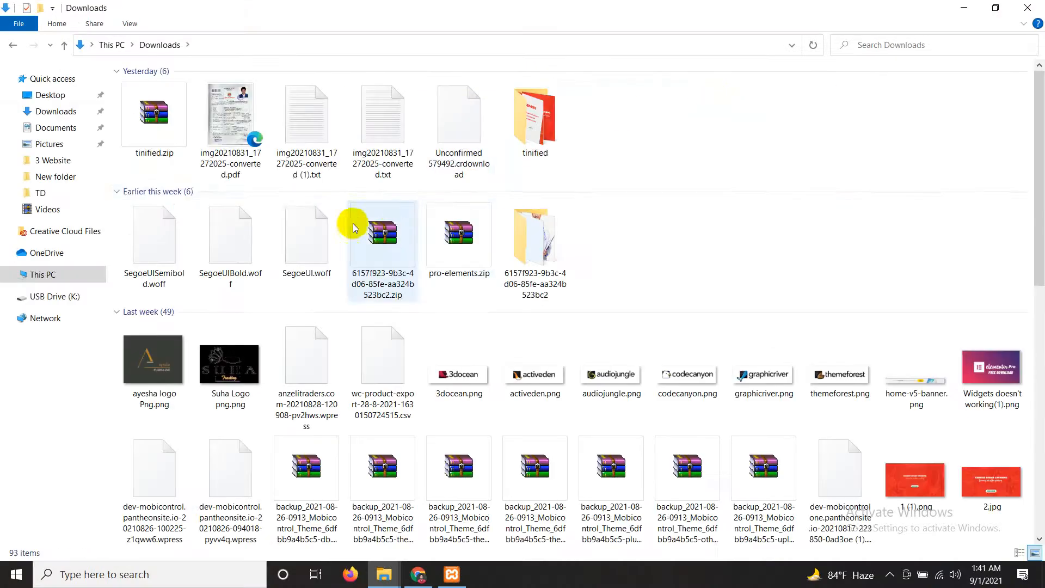
{"action": "right_click", "coordinate": [739, 118]}
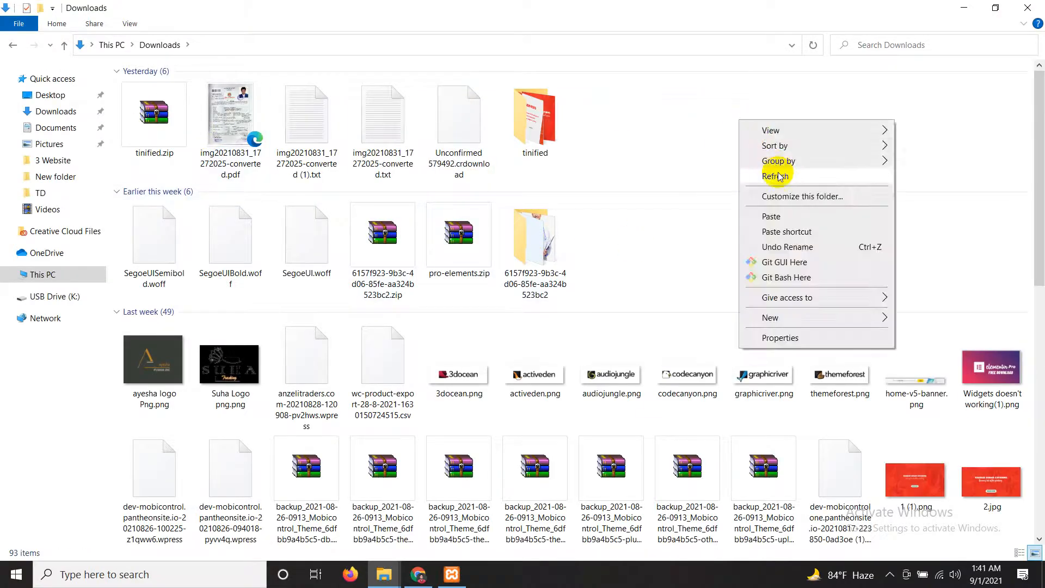
{"action": "left_click", "coordinate": [777, 177]}
{"action": "left_click_drag", "start_coordinate": [1037, 169], "coordinate": [1036, 454]}
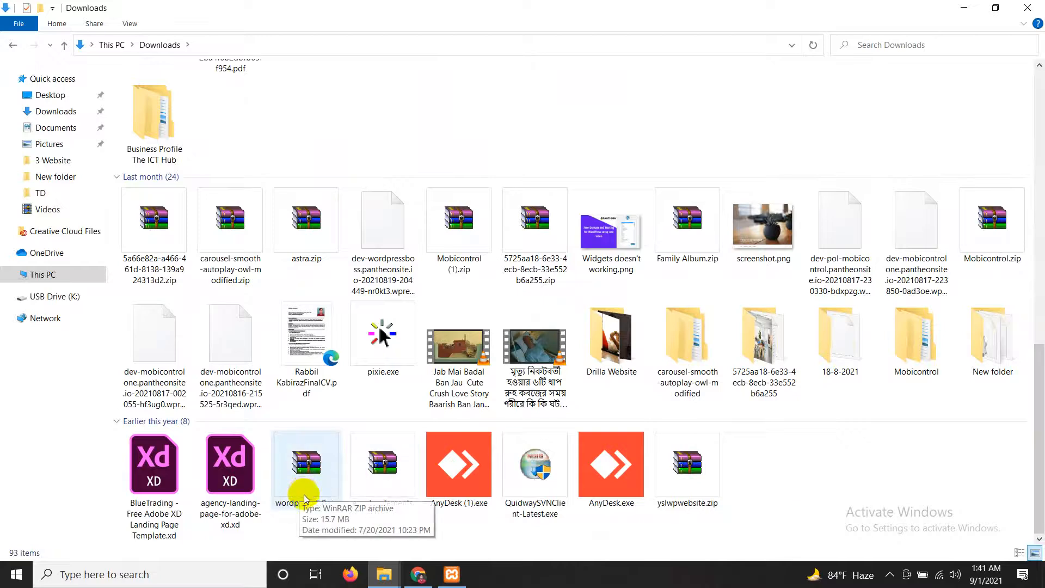
Step: Minimize XAMPP and resize the Downloads window onto the right side
{"action": "left_click", "coordinate": [964, 9]}
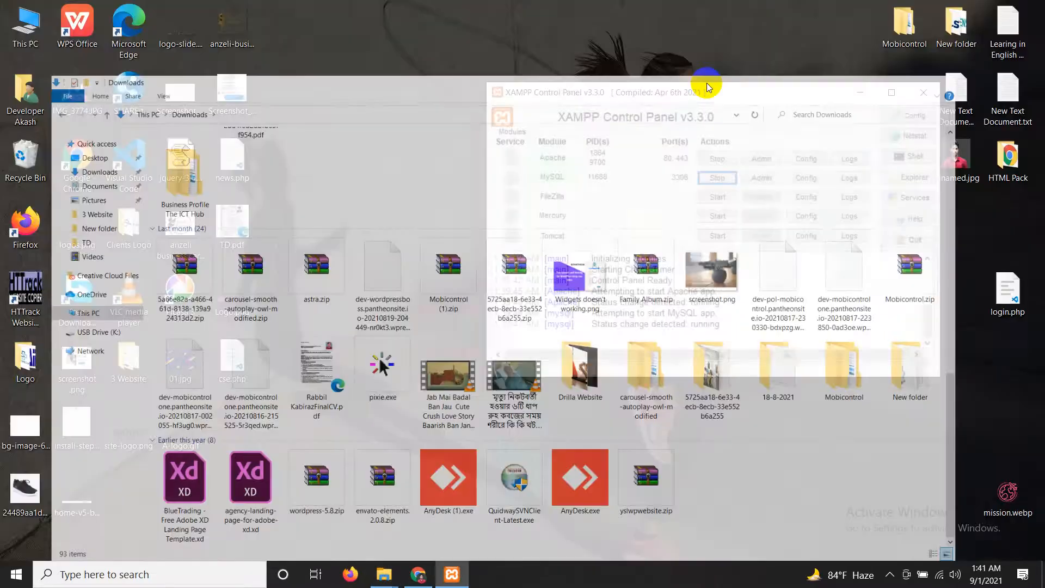
{"action": "left_click", "coordinate": [871, 96]}
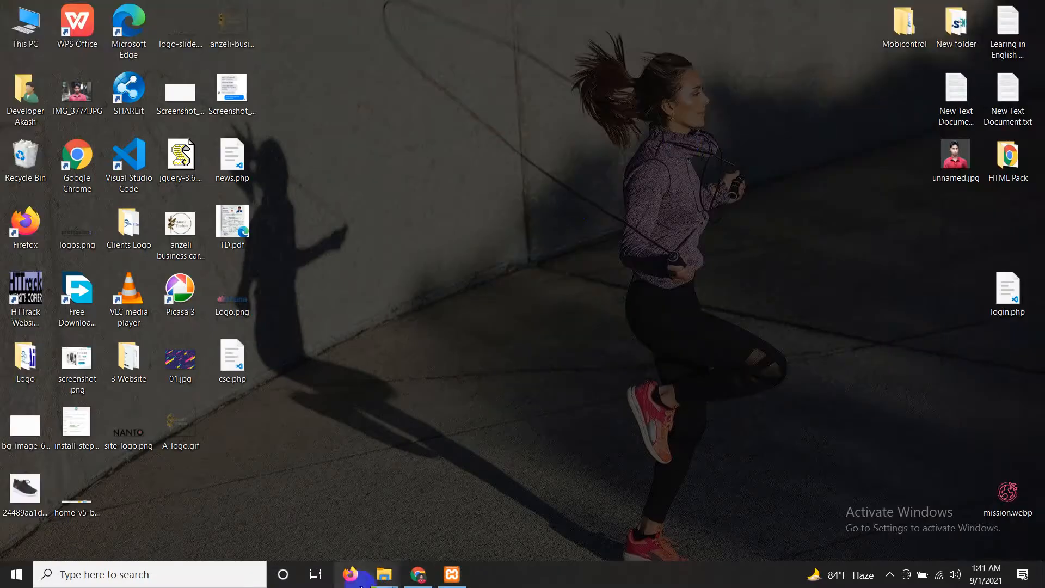
{"action": "mouse_move", "coordinate": [386, 584]}
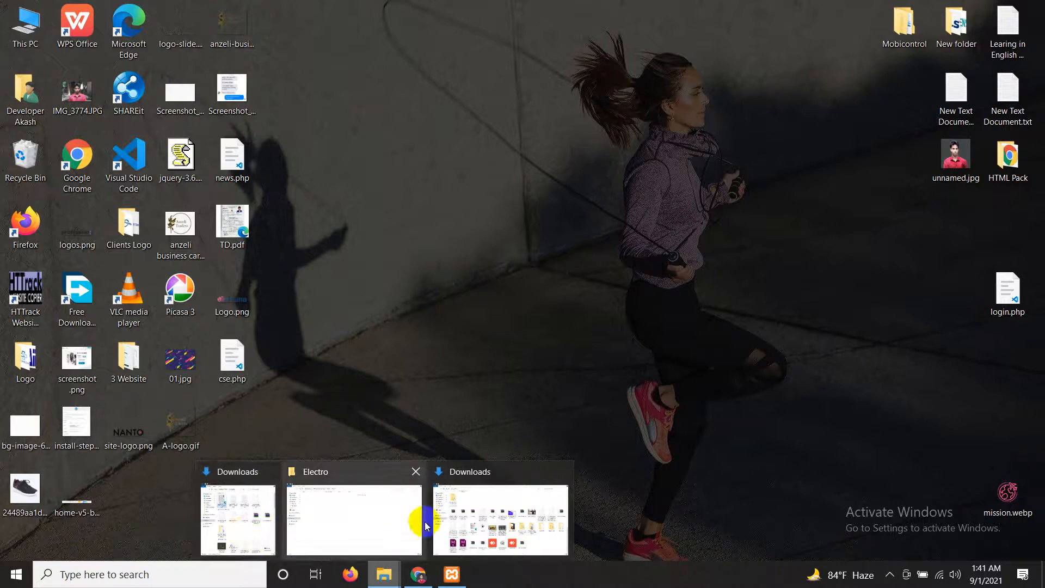
{"action": "left_click", "coordinate": [492, 519]}
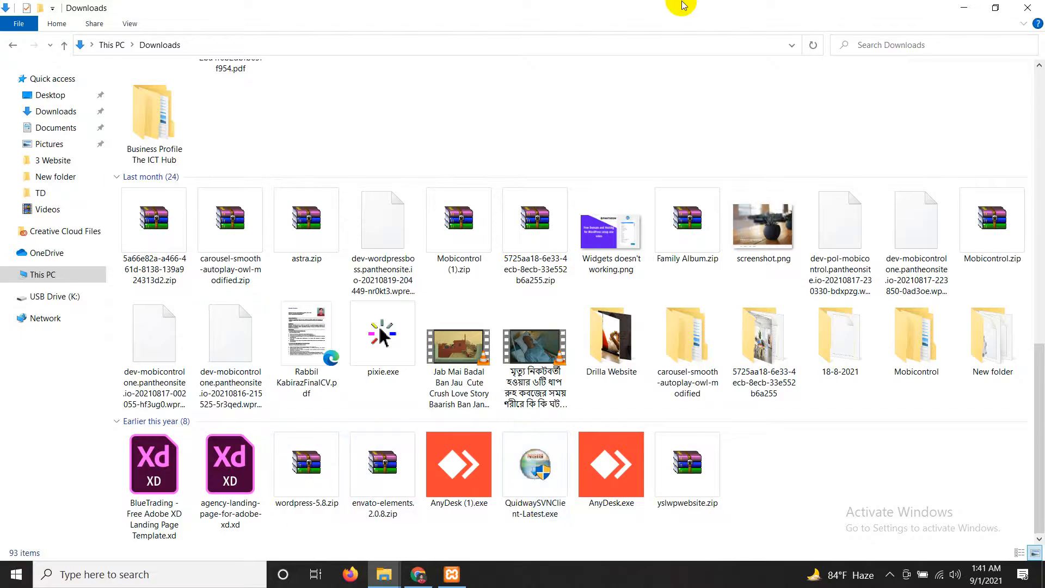
{"action": "scroll", "coordinate": [668, 15], "scroll_direction": "up", "scroll_amount": 8}
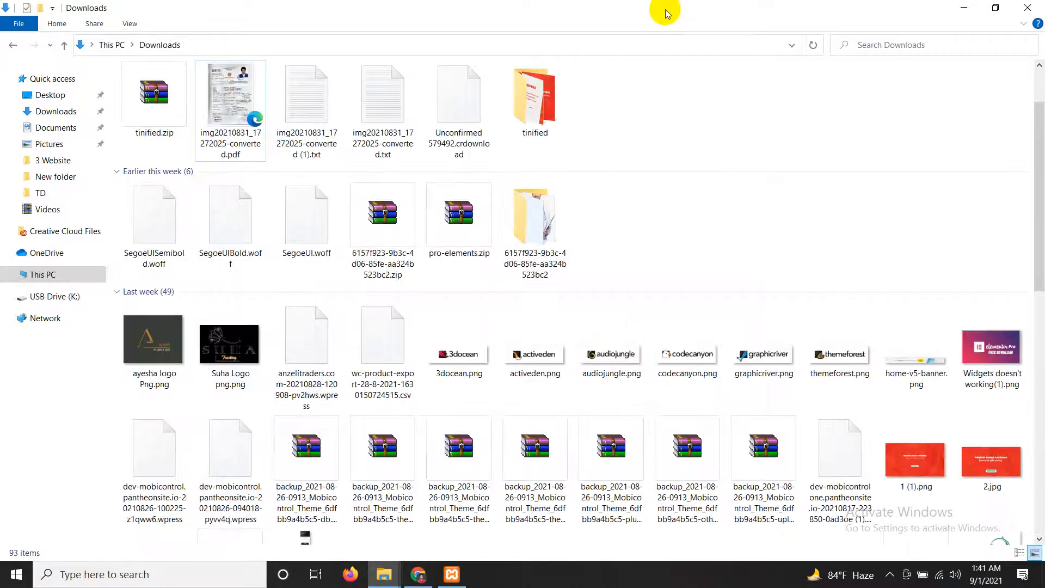
{"action": "left_click_drag", "start_coordinate": [684, 7], "coordinate": [717, 30]}
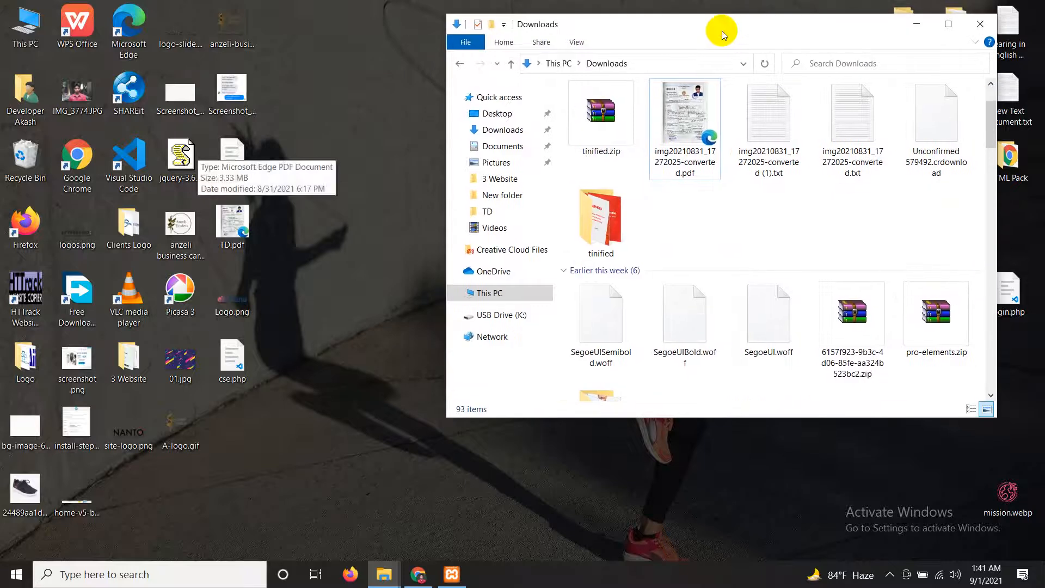
{"action": "left_click_drag", "start_coordinate": [722, 417], "coordinate": [727, 556]}
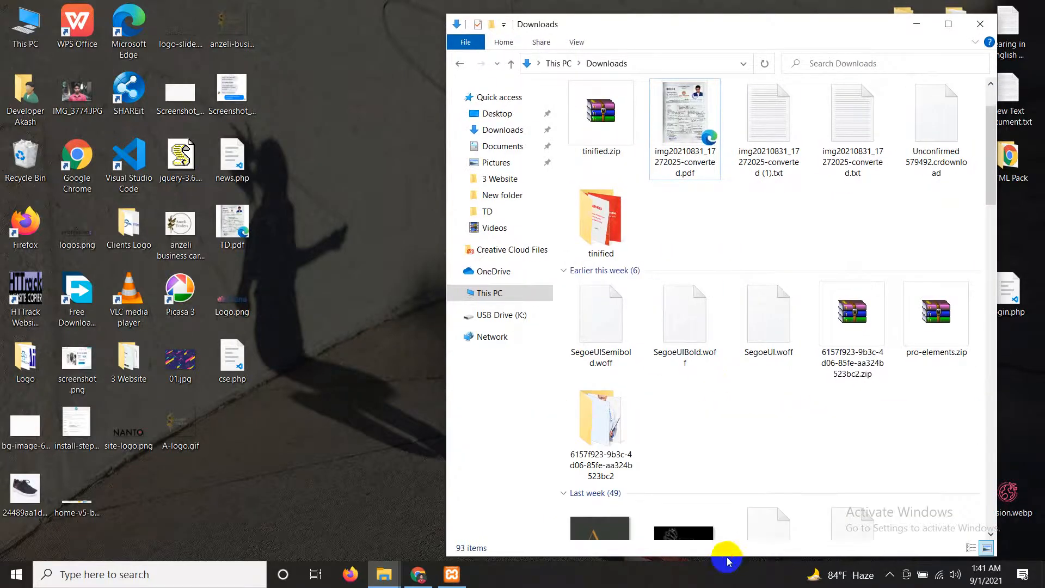
Step: Place the Electro window beside Downloads and copy wordpress-5.8.zip into it
{"action": "mouse_move", "coordinate": [382, 582]}
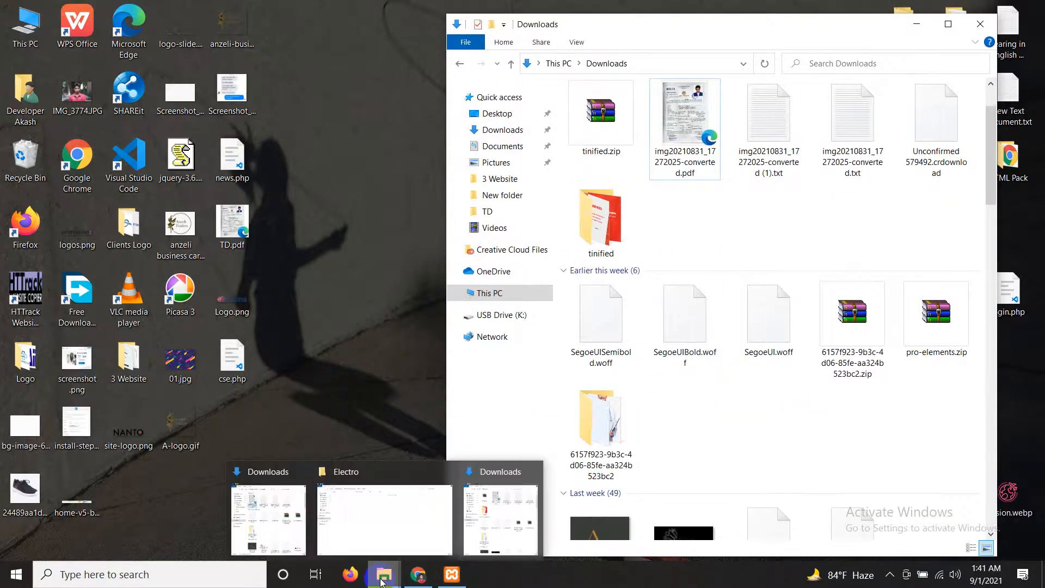
{"action": "left_click", "coordinate": [371, 542]}
{"action": "left_click_drag", "start_coordinate": [730, 16], "coordinate": [217, 133]}
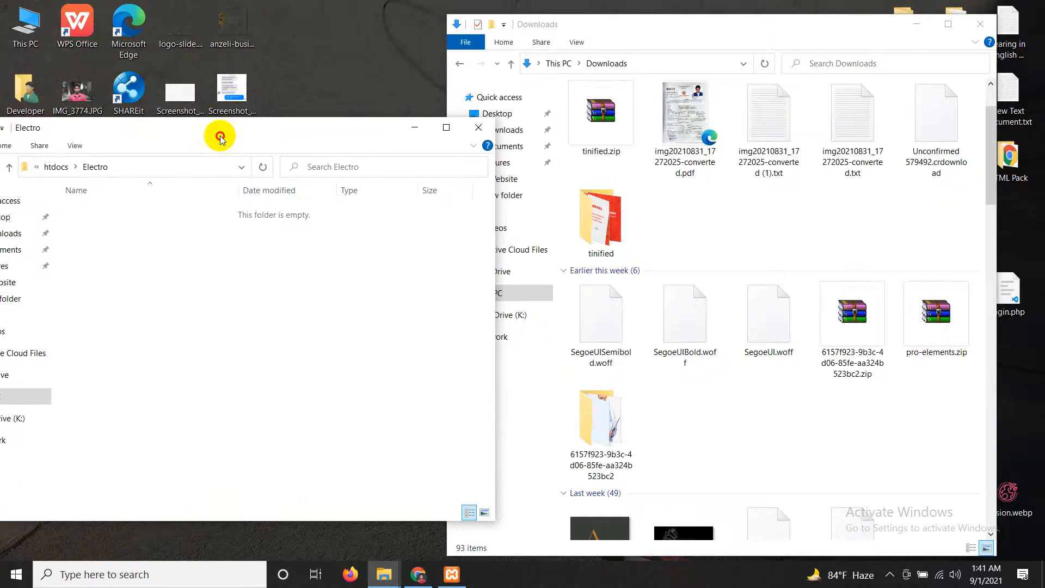
{"action": "scroll", "coordinate": [749, 423], "scroll_direction": "down", "scroll_amount": 5}
{"action": "scroll", "coordinate": [810, 452], "scroll_direction": "down", "scroll_amount": 5}
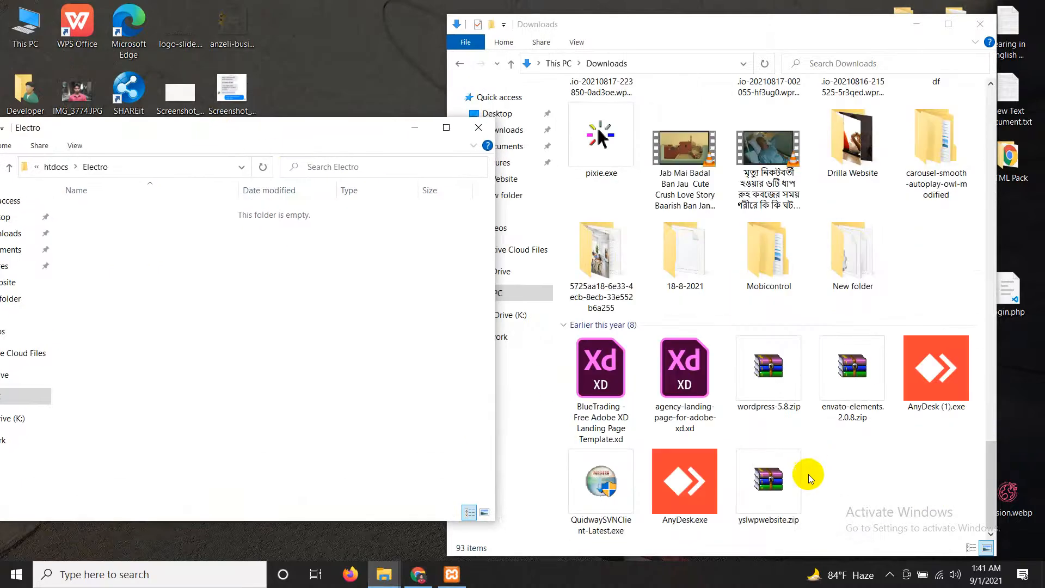
{"action": "left_click", "coordinate": [756, 381]}
{"action": "left_click_drag", "start_coordinate": [756, 381], "coordinate": [257, 368]}
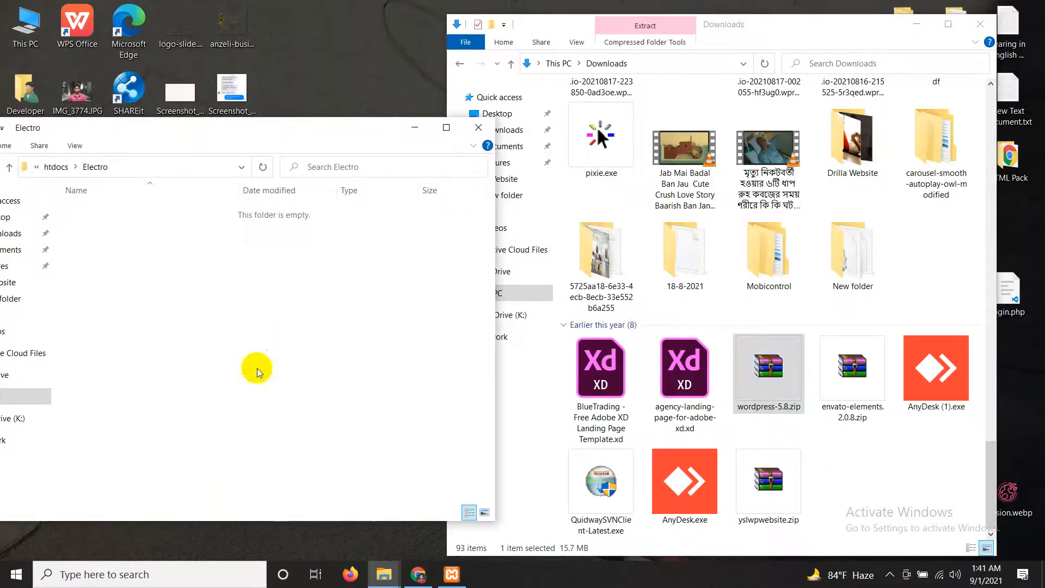
{"action": "left_click_drag", "start_coordinate": [322, 124], "coordinate": [359, 131]}
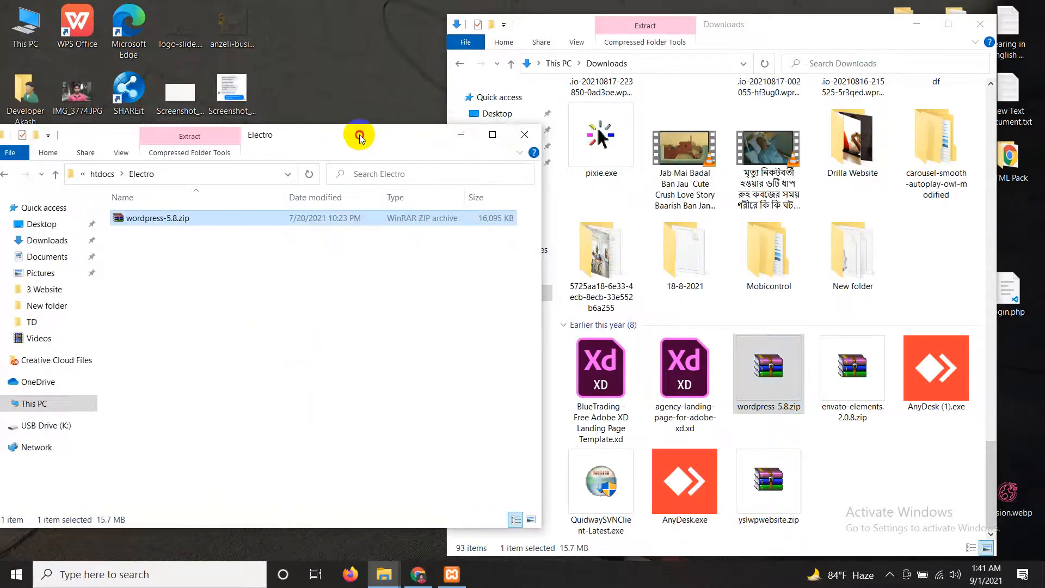
Step: Extract wordpress-5.8.zip into the Electro folder with default options
{"action": "left_click", "coordinate": [493, 134]}
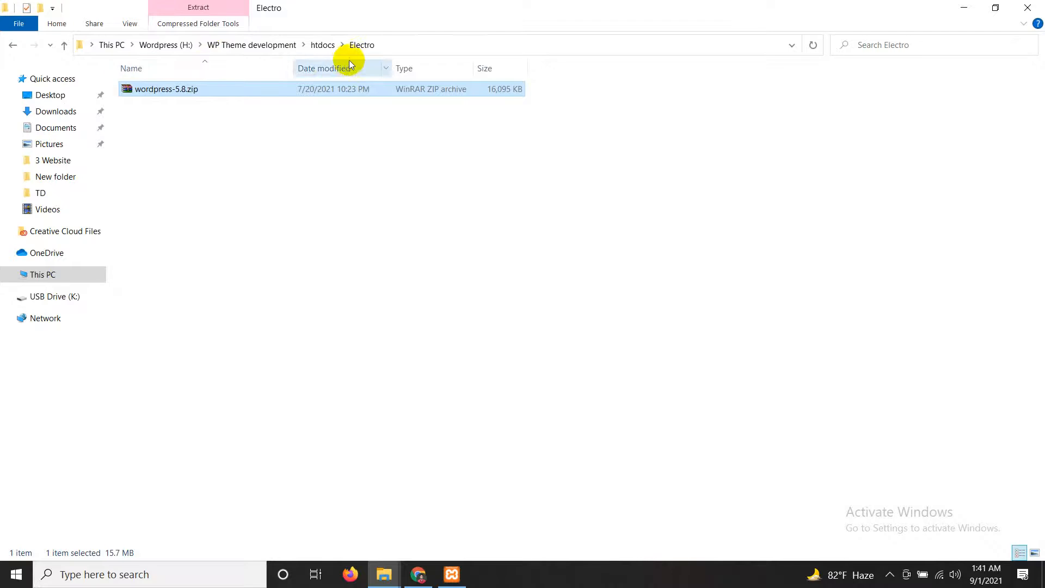
{"action": "right_click", "coordinate": [174, 92]}
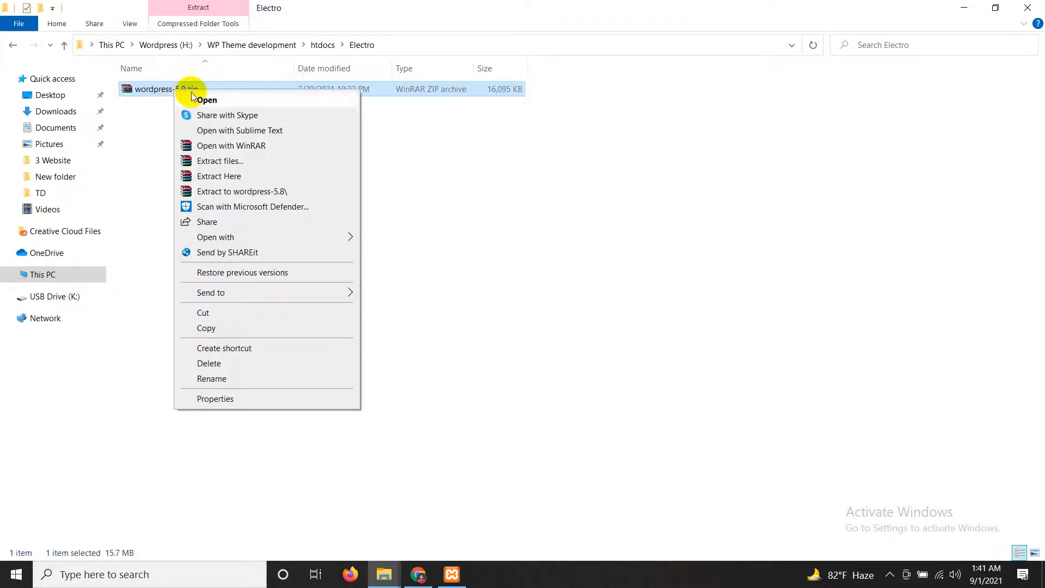
{"action": "left_click", "coordinate": [229, 159]}
{"action": "left_click", "coordinate": [533, 422]}
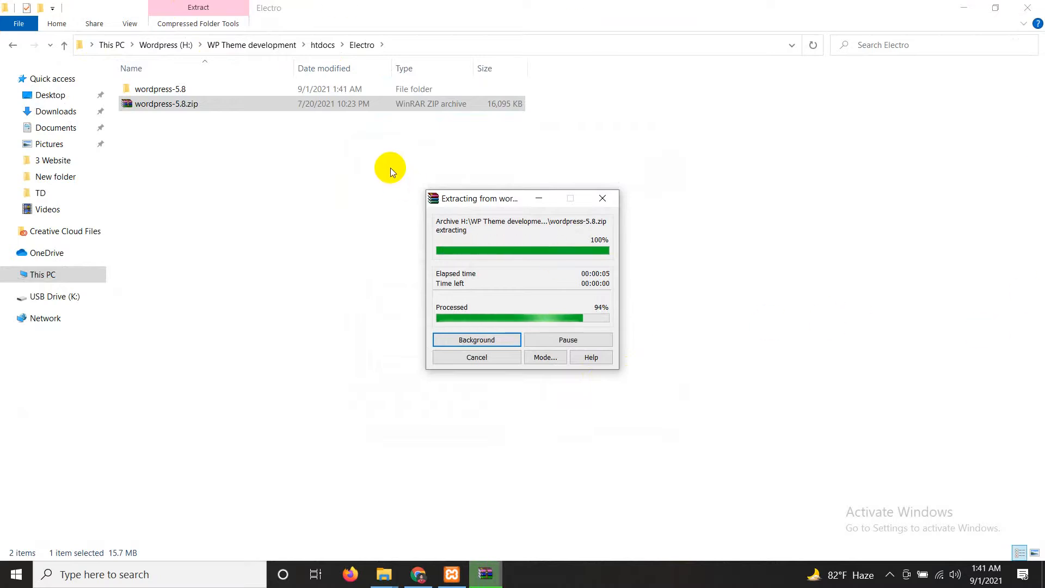
Step: Delete the wordpress-5.8.zip archive, keeping the extracted folder
{"action": "right_click", "coordinate": [129, 106]}
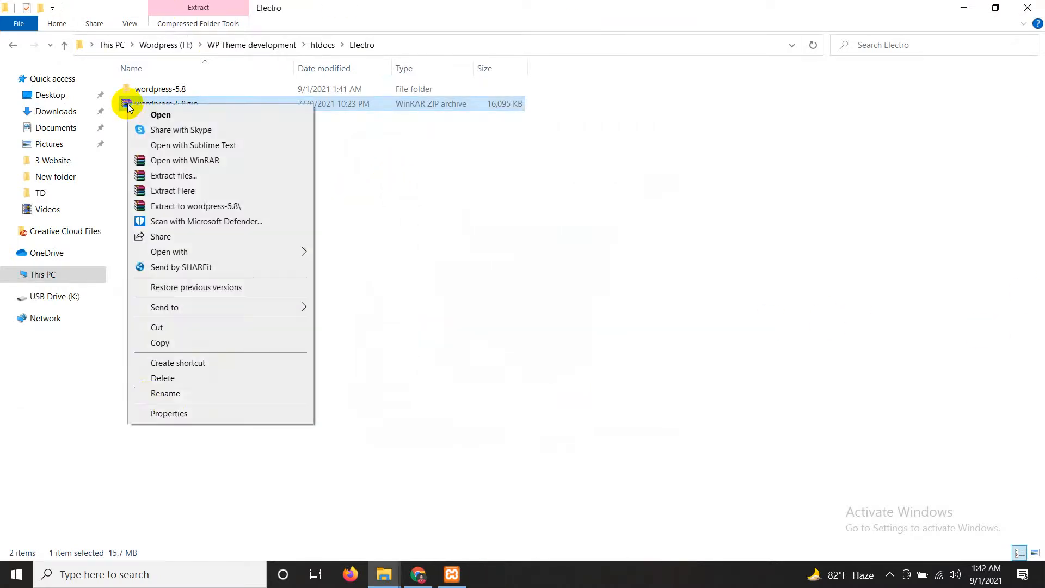
{"action": "left_click", "coordinate": [163, 378]}
{"action": "left_click", "coordinate": [184, 90]}
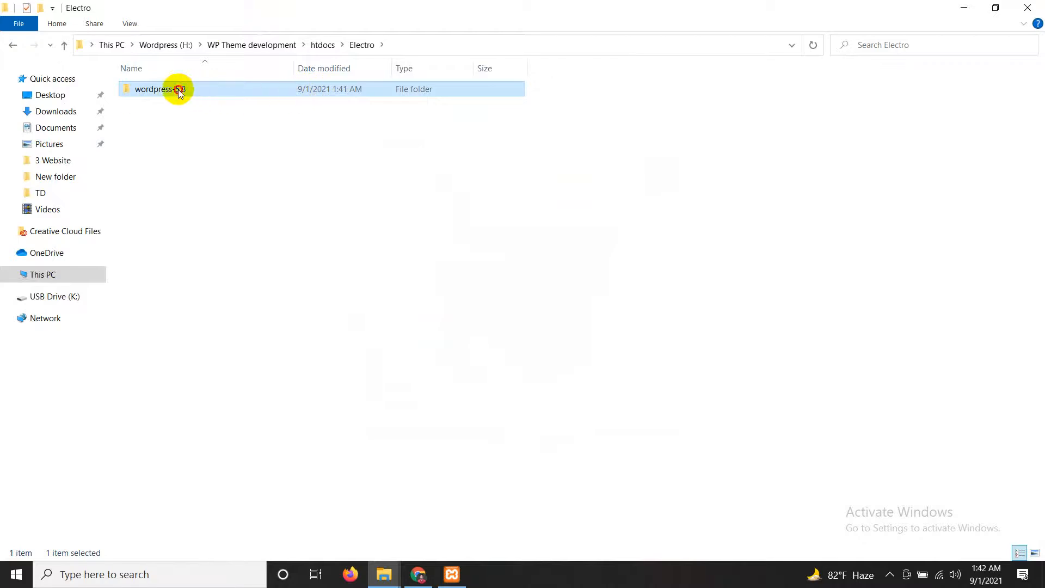
Step: Open wordpress-5.8\wordpress and select all 19 WordPress files and folders
{"action": "double_click", "coordinate": [178, 89]}
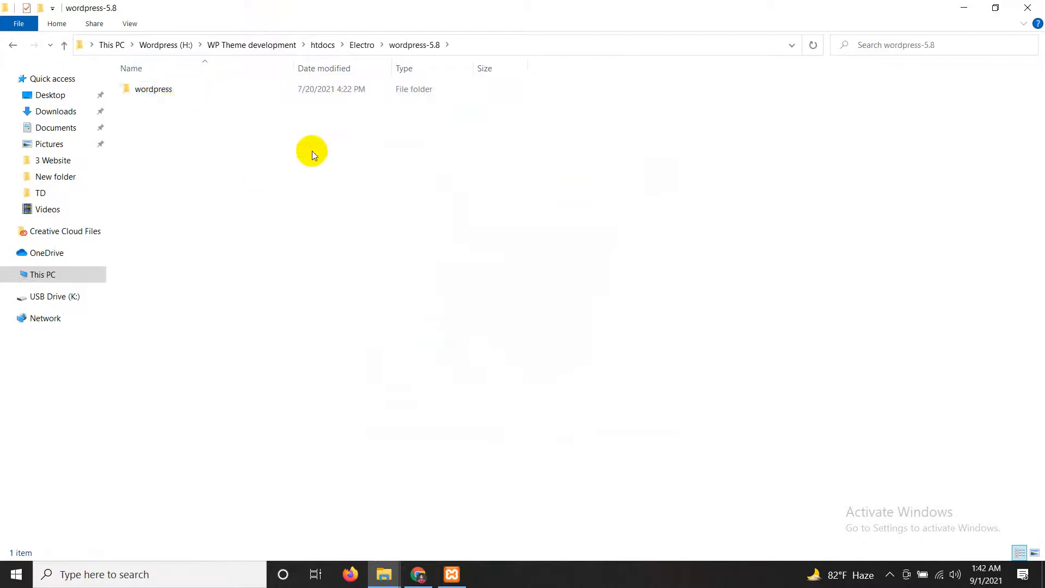
{"action": "left_click", "coordinate": [64, 46]}
{"action": "double_click", "coordinate": [185, 89]}
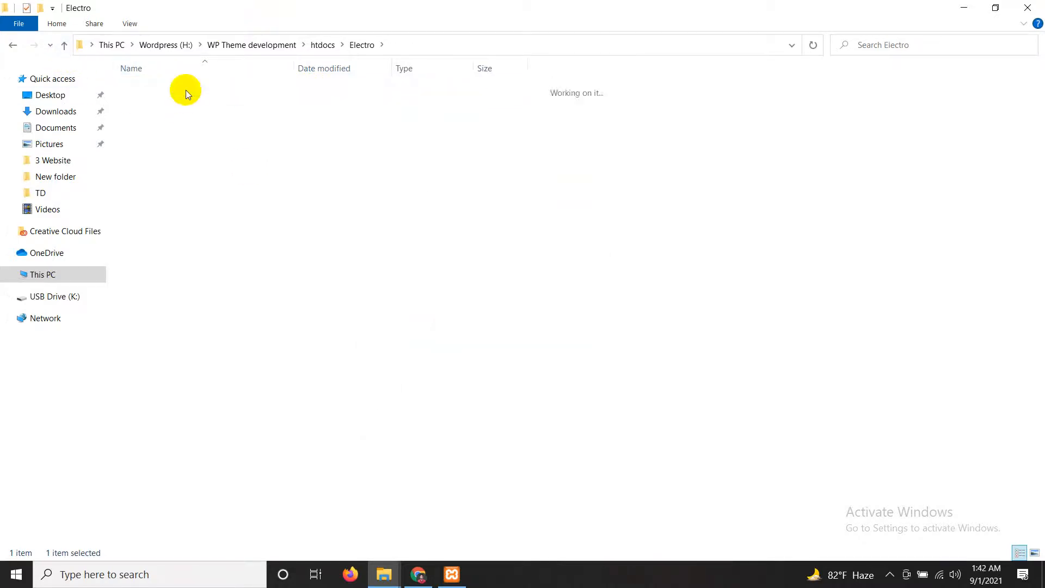
{"action": "double_click", "coordinate": [177, 90]}
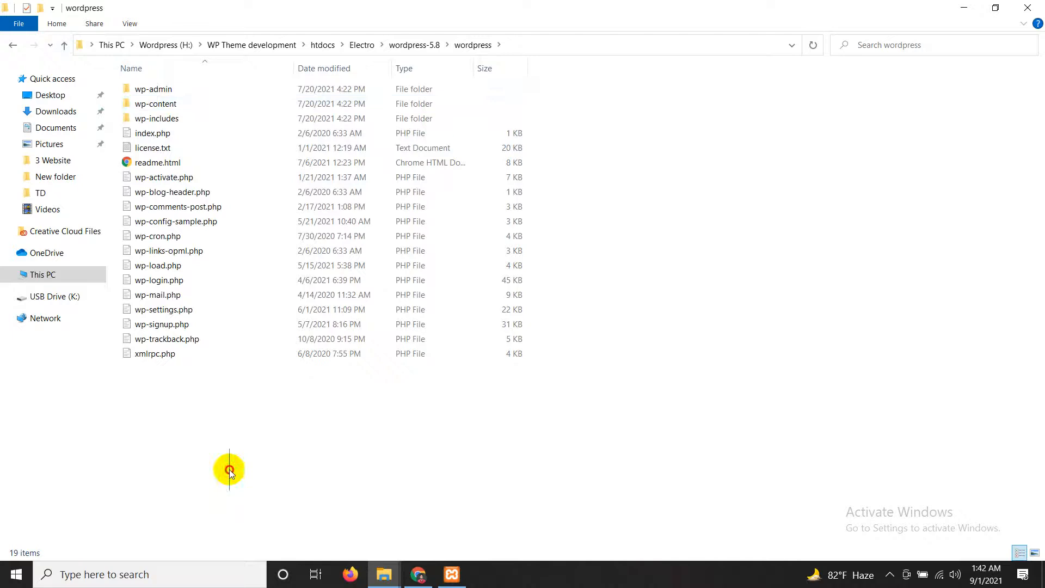
{"action": "left_click_drag", "start_coordinate": [230, 490], "coordinate": [165, 83]}
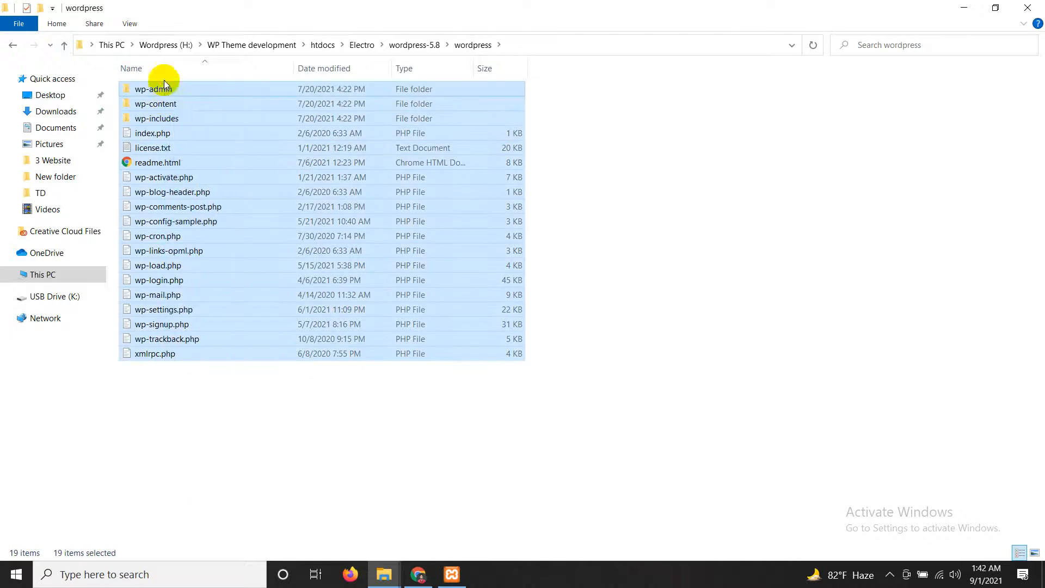
Step: Paste the WordPress files into Electro and delete the leftover wordpress-5.8 folder
{"action": "left_click", "coordinate": [65, 45]}
{"action": "left_click", "coordinate": [65, 46]}
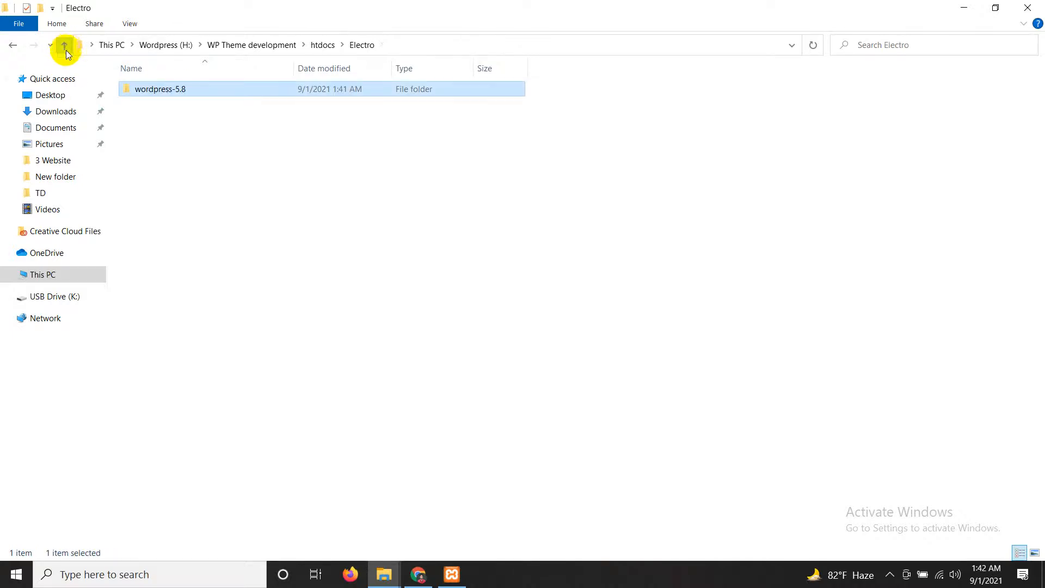
{"action": "right_click", "coordinate": [215, 191]}
{"action": "left_click", "coordinate": [248, 289]}
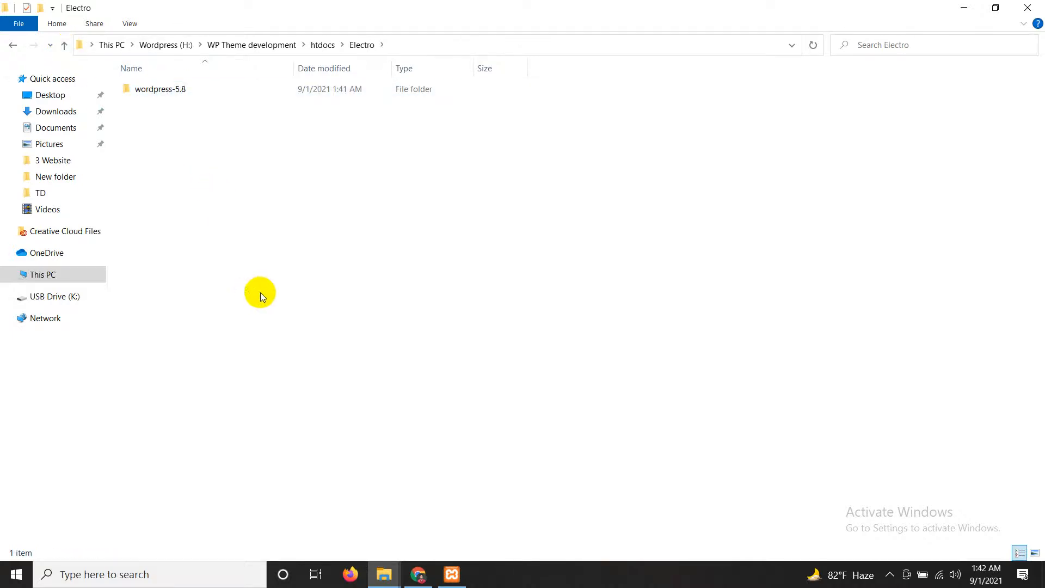
{"action": "left_click", "coordinate": [394, 482]}
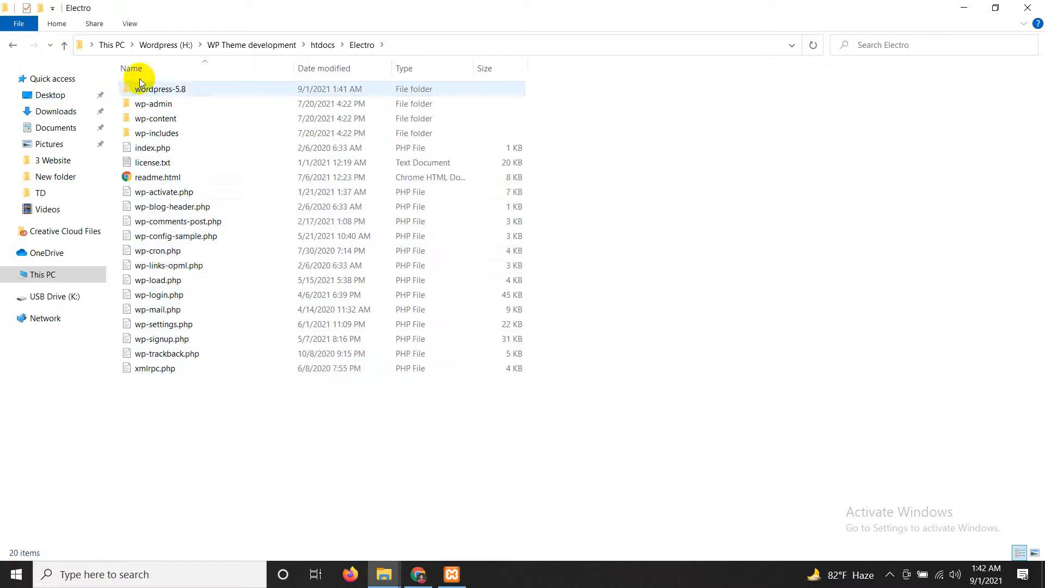
{"action": "left_click", "coordinate": [247, 90]}
{"action": "key", "text": "Delete"}
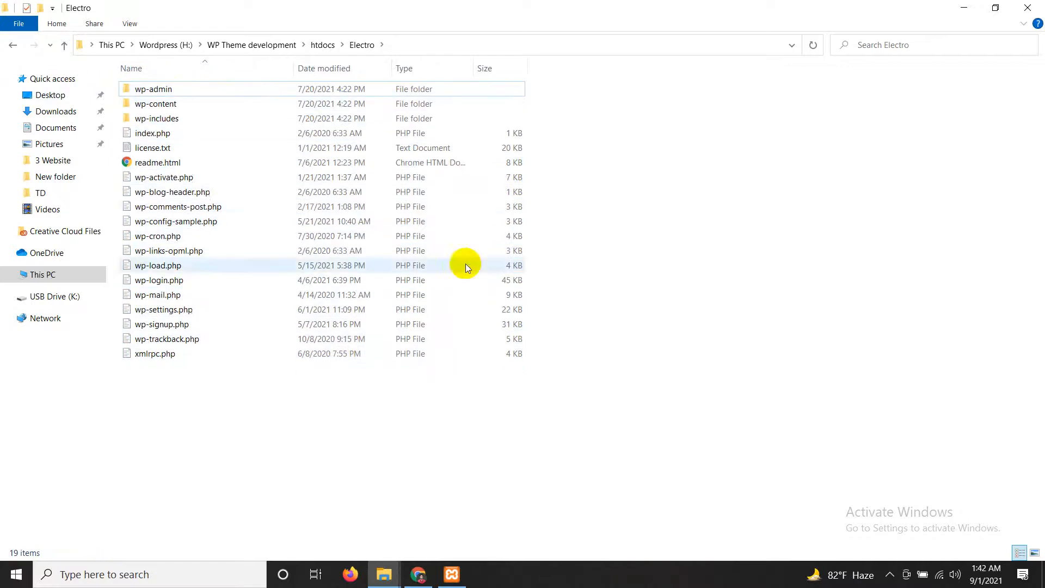
Step: Open a new Chrome tab and enter localhost/ in the address bar
{"action": "left_click", "coordinate": [418, 574]}
{"action": "left_click", "coordinate": [672, 12]}
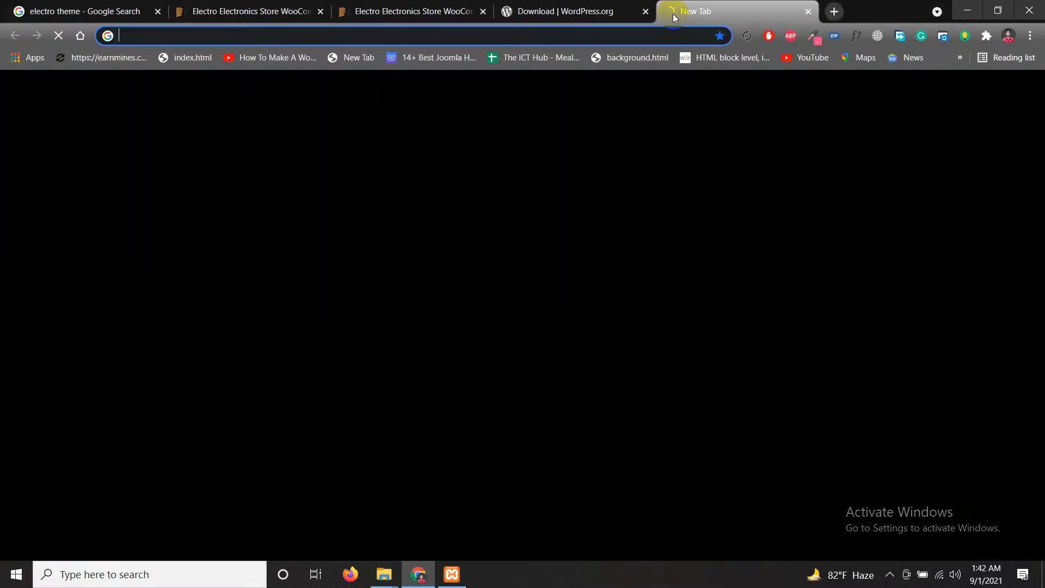
{"action": "type", "text": "localhost/Mobi"}
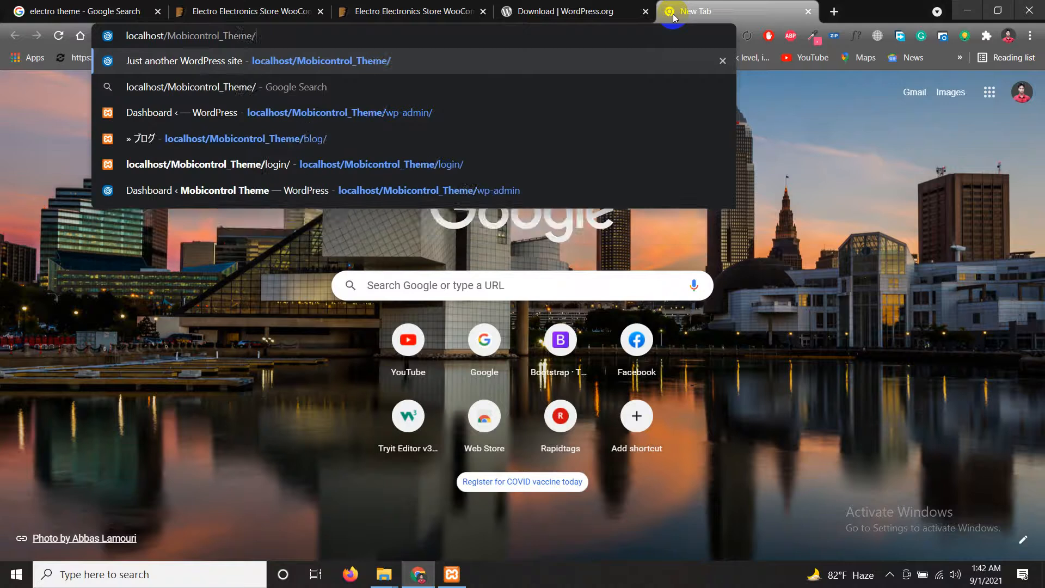
{"action": "key", "text": "BackSpace"}
{"action": "key", "text": "BackSpace"}
{"action": "key", "text": "BackSpace"}
{"action": "key", "text": "BackSpace"}
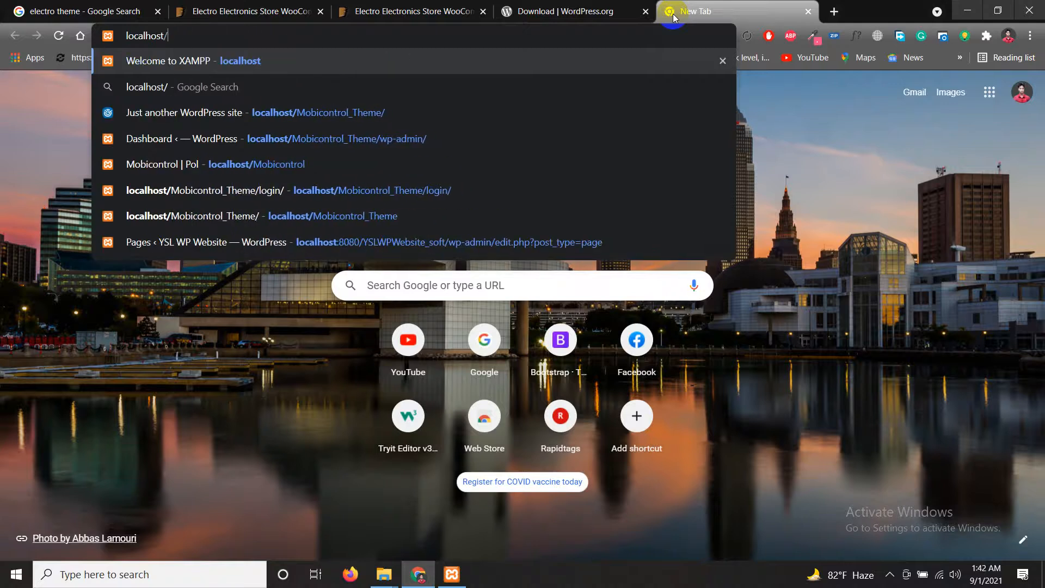
Step: Go up to htdocs in File Explorer and close the window
{"action": "left_click", "coordinate": [968, 10]}
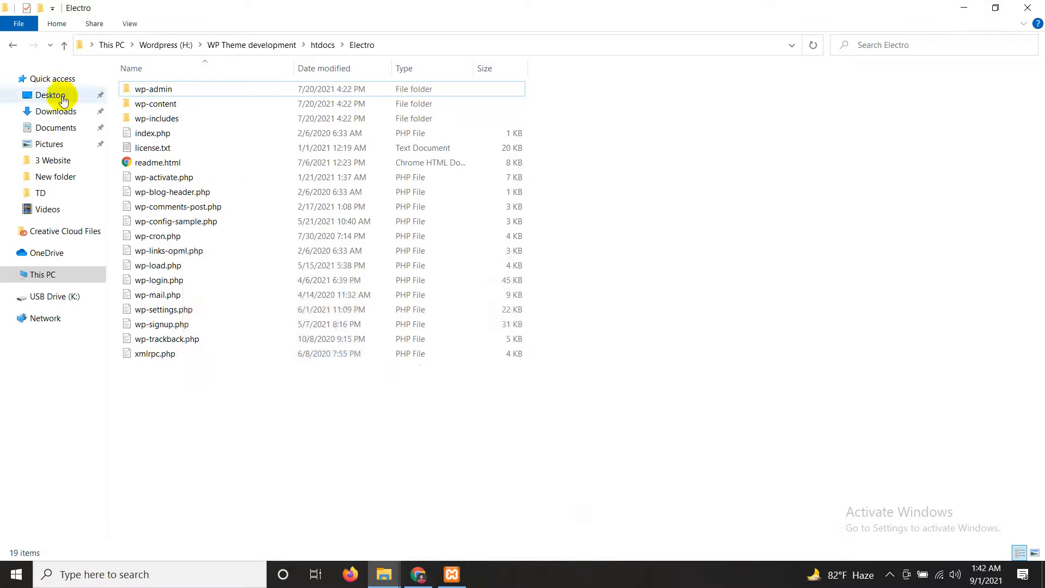
{"action": "left_click", "coordinate": [63, 46]}
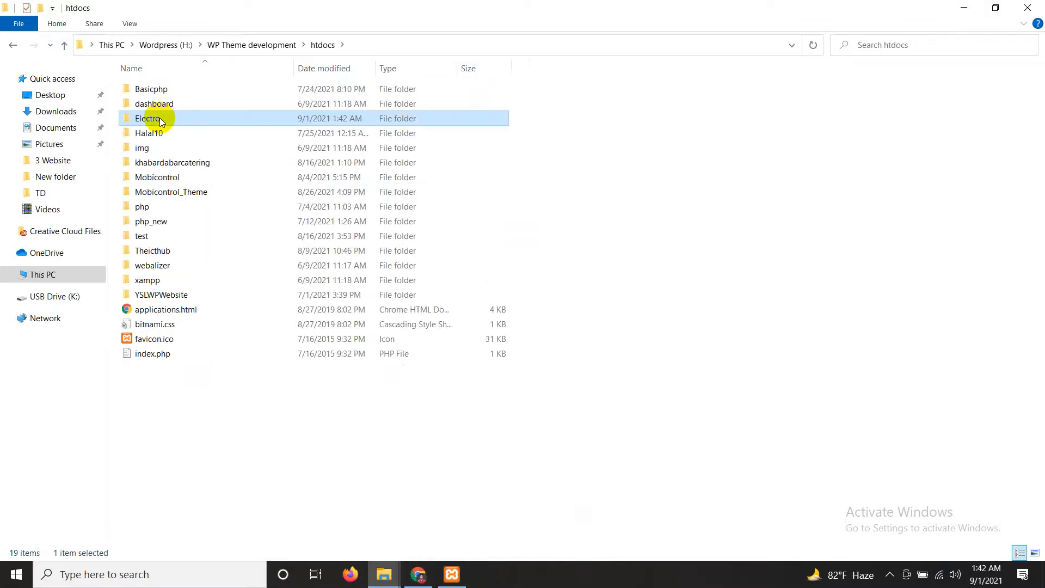
{"action": "left_click", "coordinate": [674, 330]}
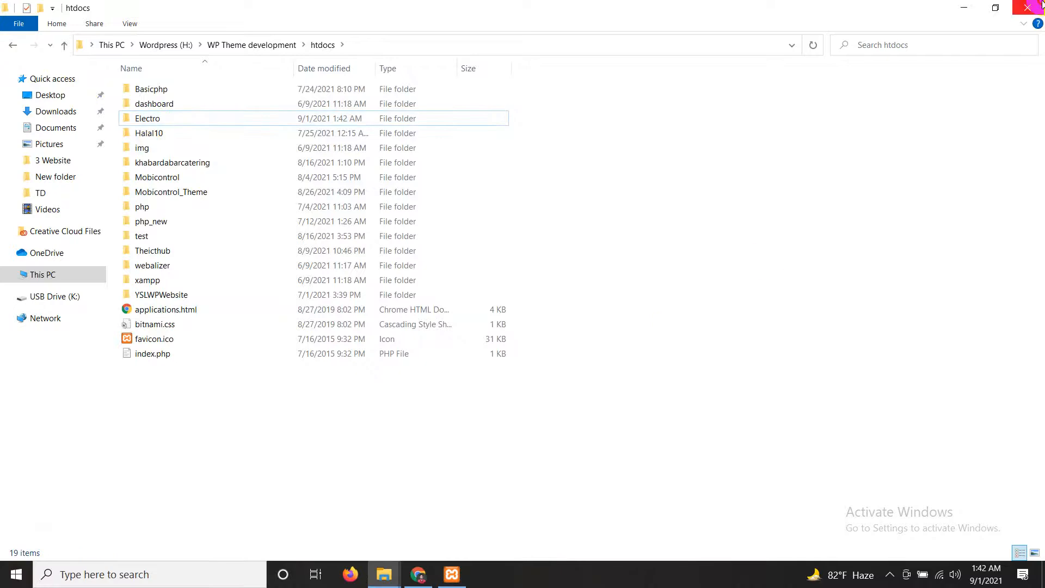
{"action": "left_click", "coordinate": [1028, 7]}
Step: Load localhost/Electro in the current tab and close the WordPress.org download tab
{"action": "left_click", "coordinate": [418, 574]}
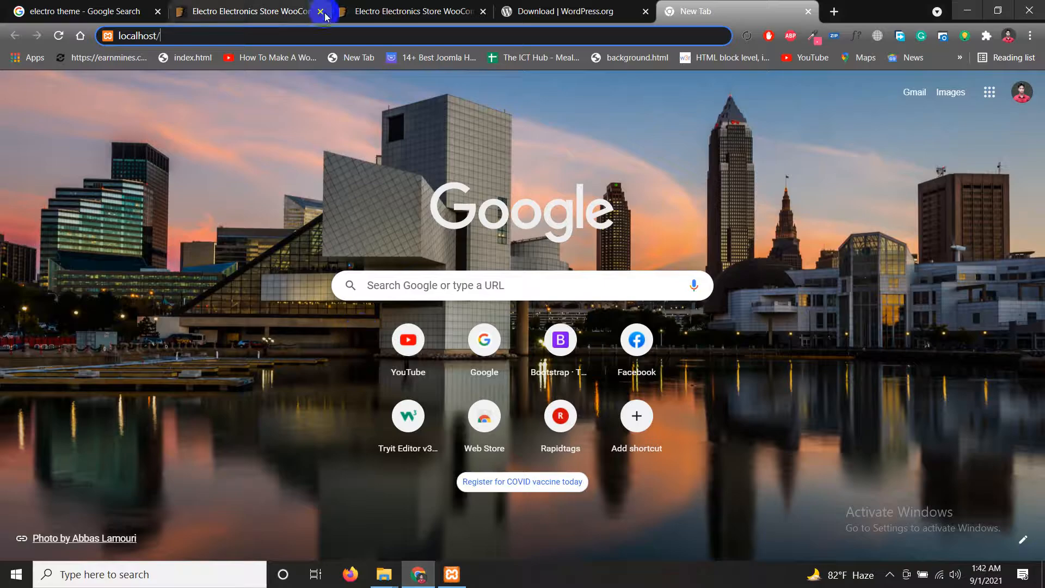
{"action": "type", "text": "Electro"}
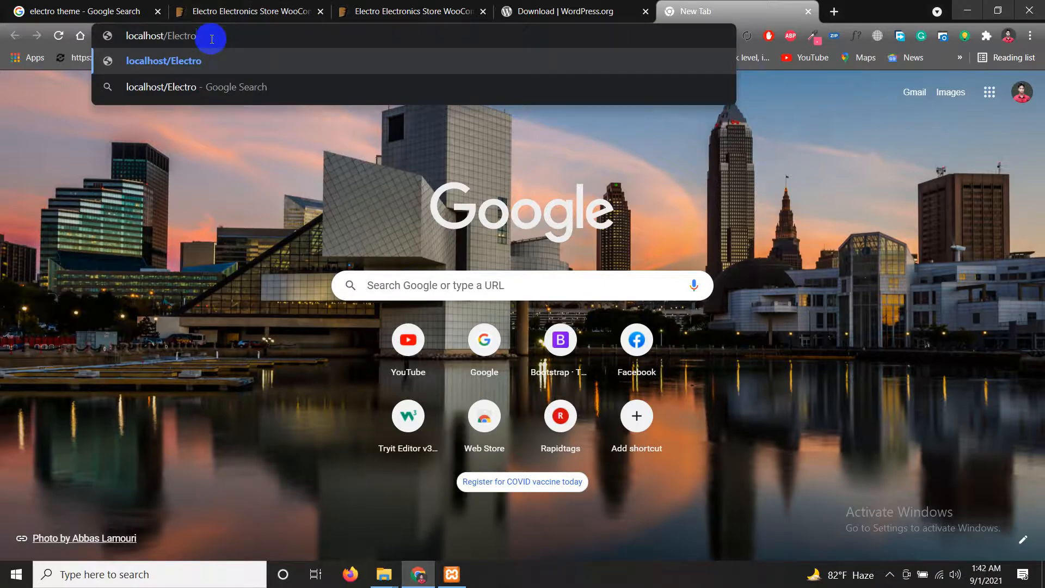
{"action": "key", "text": "Return"}
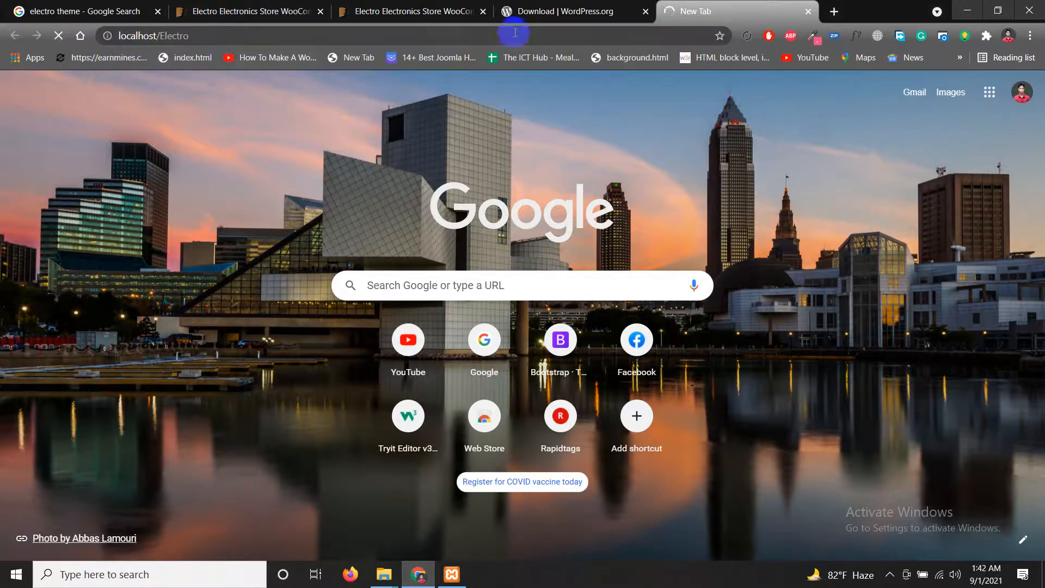
{"action": "left_click", "coordinate": [645, 12]}
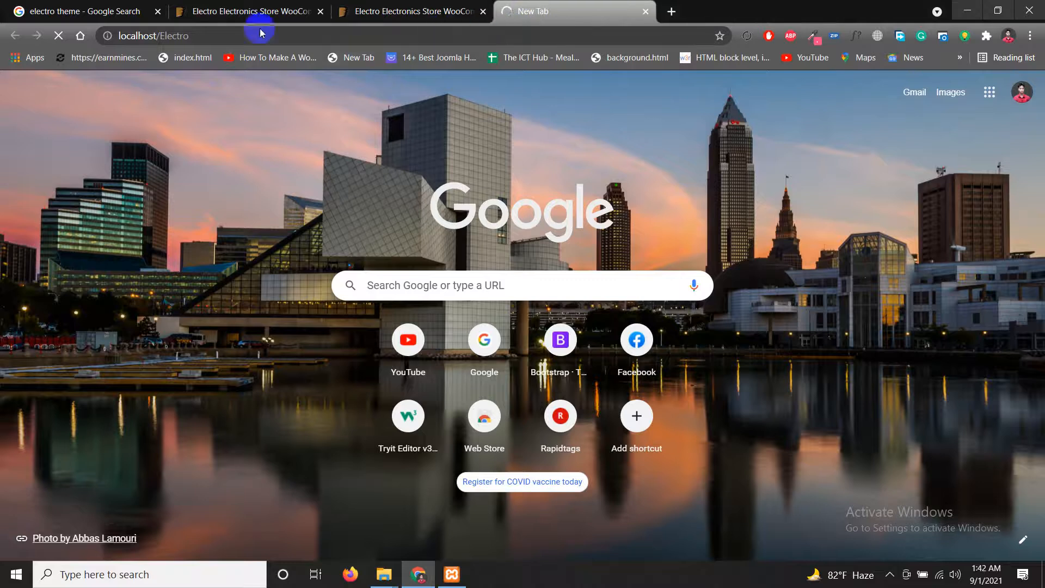
Step: Load localhost/phpmyadmin/ in a new browser tab
{"action": "left_click", "coordinate": [671, 11]}
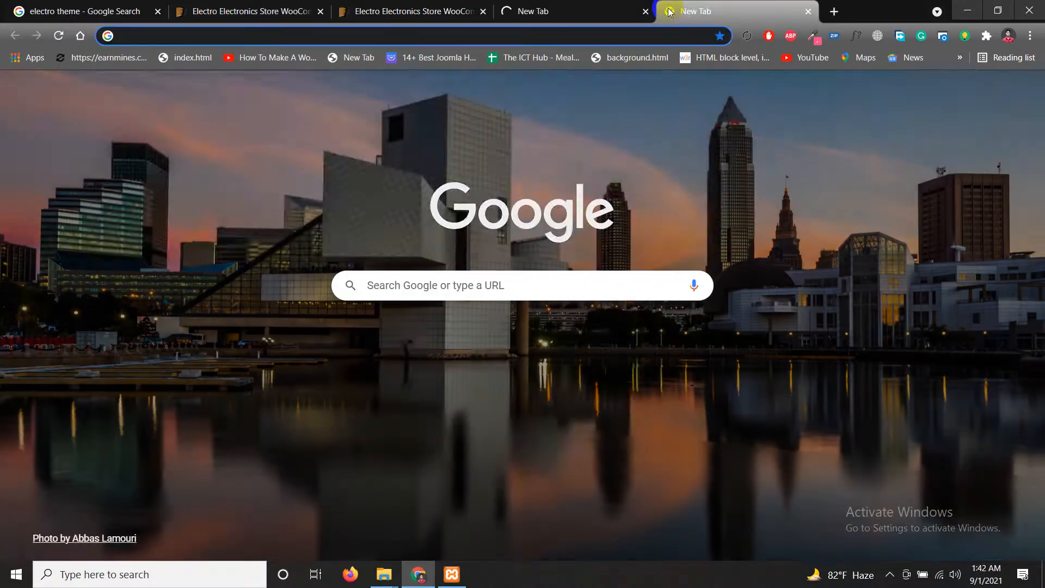
{"action": "type", "text": "lo"}
{"action": "key", "text": "Right"}
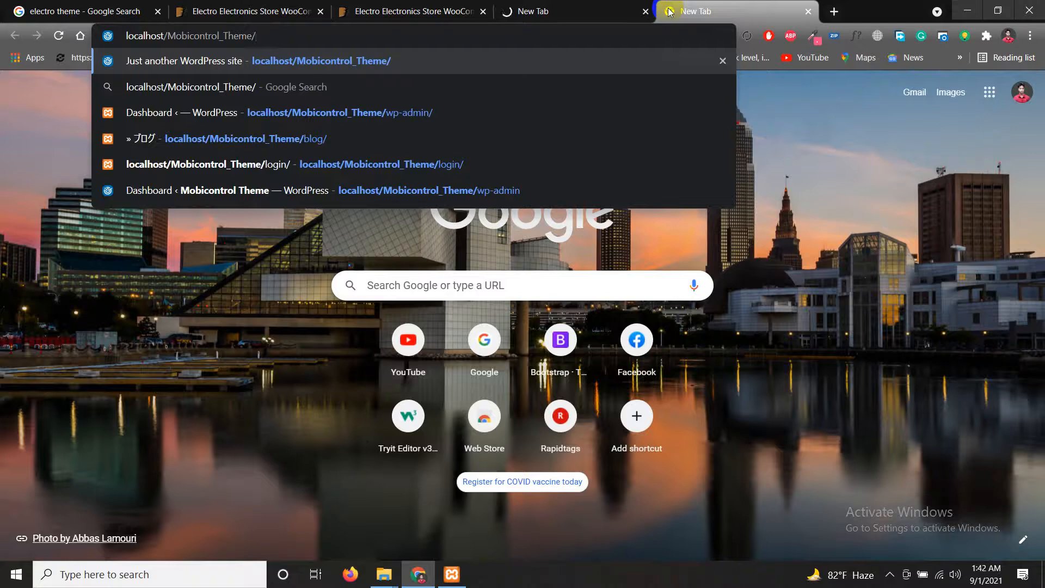
{"action": "key", "text": "BackSpace"}
{"action": "key", "text": "BackSpace"}
{"action": "key", "text": "BackSpace"}
{"action": "key", "text": "BackSpace"}
{"action": "key", "text": "BackSpace"}
{"action": "key", "text": "BackSpace"}
{"action": "key", "text": "BackSpace"}
{"action": "key", "text": "BackSpace"}
{"action": "key", "text": "BackSpace"}
{"action": "key", "text": "BackSpace"}
{"action": "key", "text": "BackSpace"}
{"action": "key", "text": "BackSpace"}
{"action": "key", "text": "BackSpace"}
{"action": "key", "text": "BackSpace"}
{"action": "key", "text": "BackSpace"}
{"action": "key", "text": "BackSpace"}
{"action": "key", "text": "BackSpace"}
{"action": "key", "text": "BackSpace"}
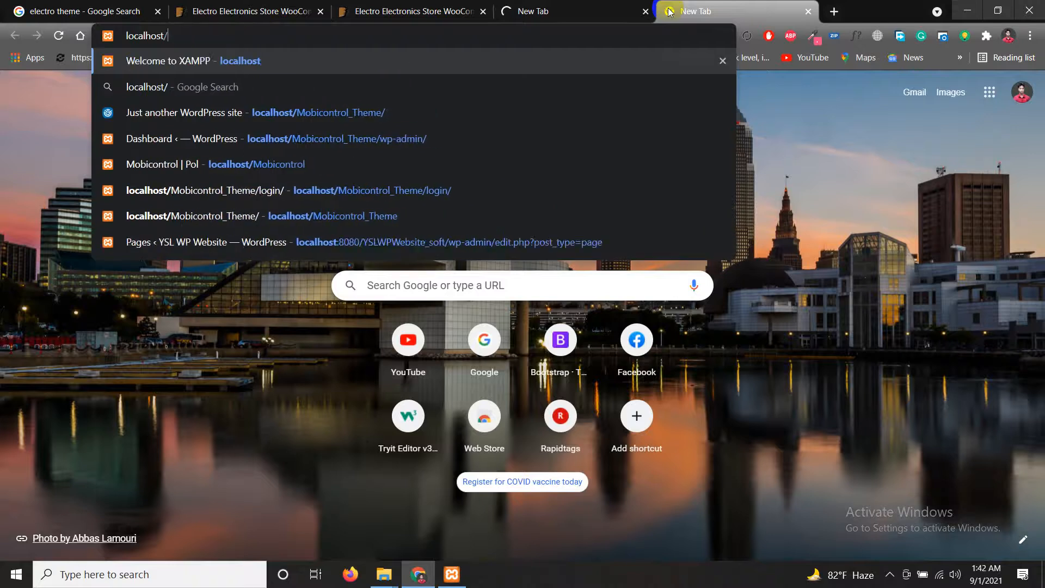
{"action": "type", "text": "phpmyadmin"}
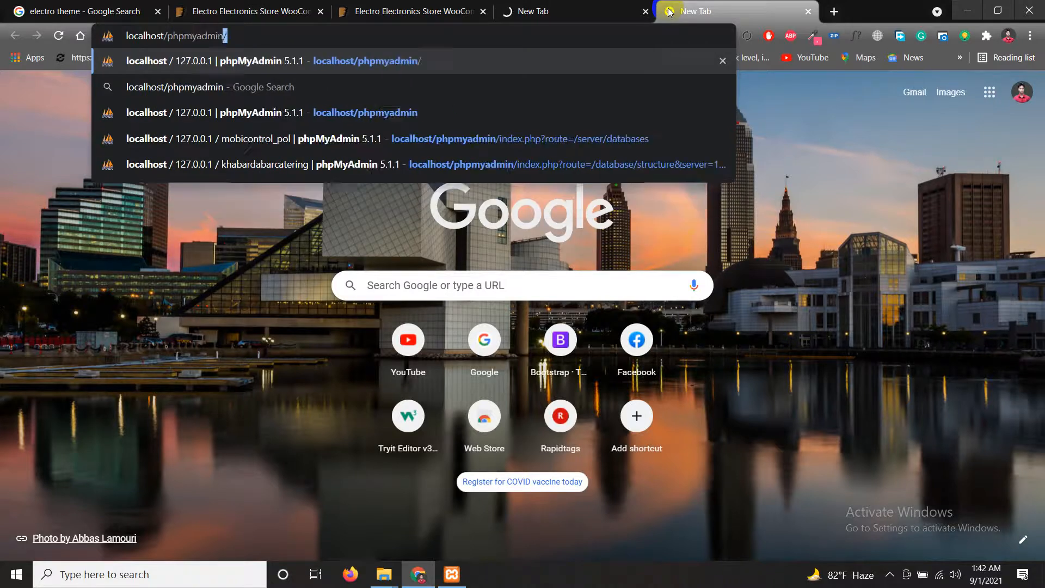
{"action": "key", "text": "Return"}
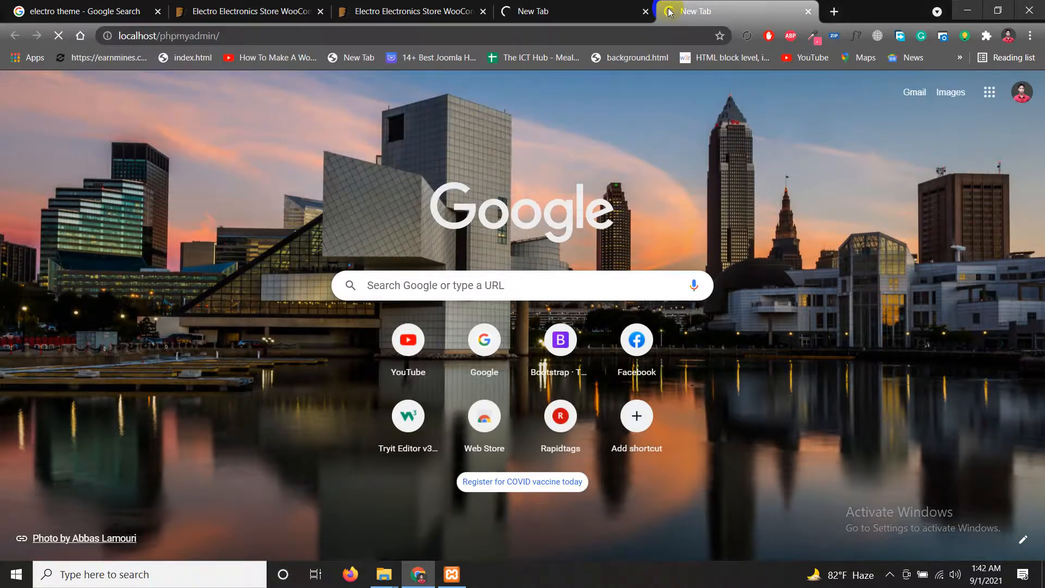
Step: Keep English in WordPress setup, continue to the database requirements page, then switch to phpMyAdmin
{"action": "left_click", "coordinate": [621, 12]}
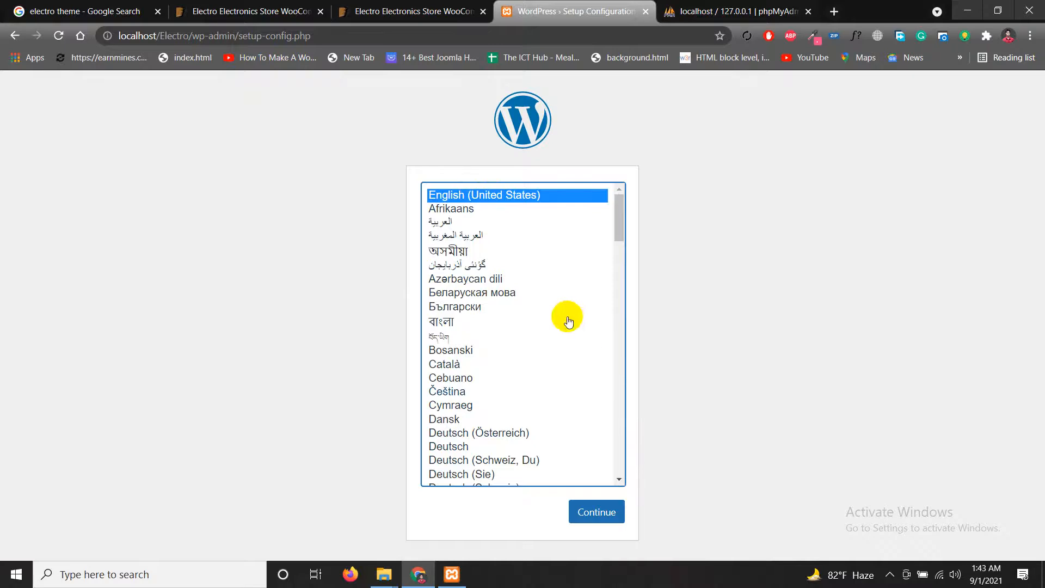
{"action": "left_click", "coordinate": [604, 513]}
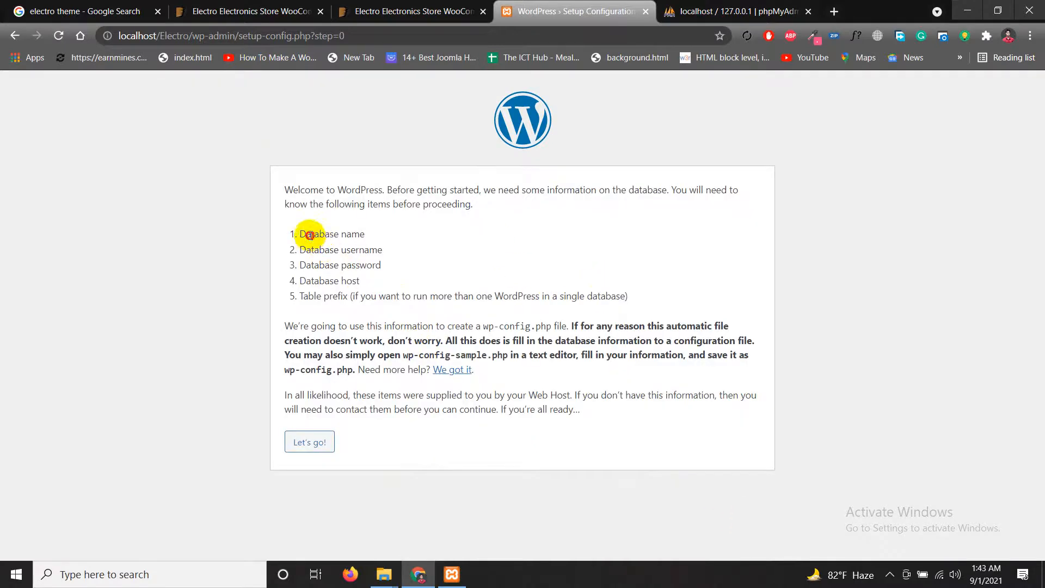
{"action": "left_click_drag", "start_coordinate": [311, 234], "coordinate": [372, 240]}
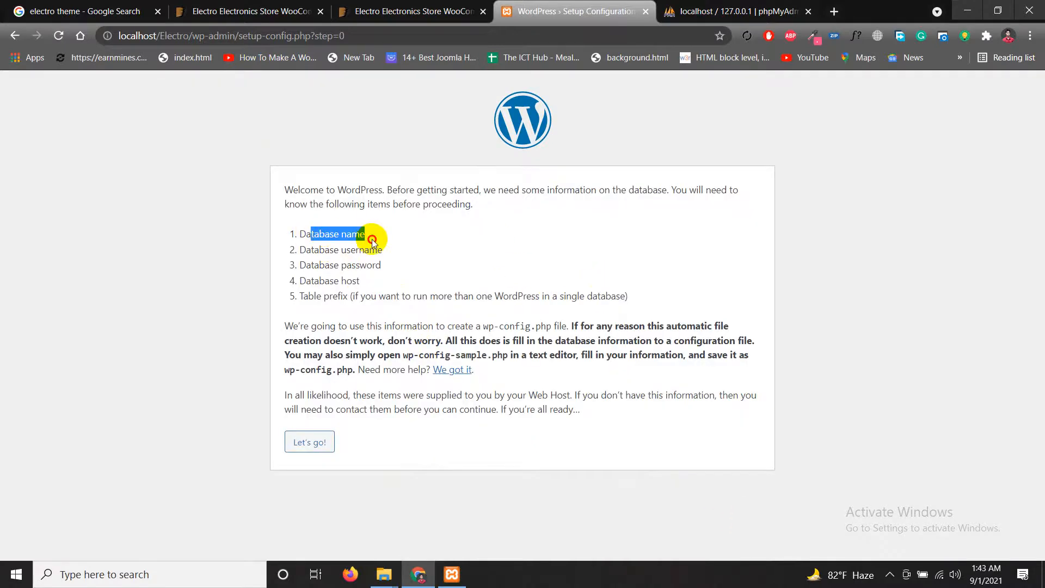
{"action": "left_click", "coordinate": [724, 11]}
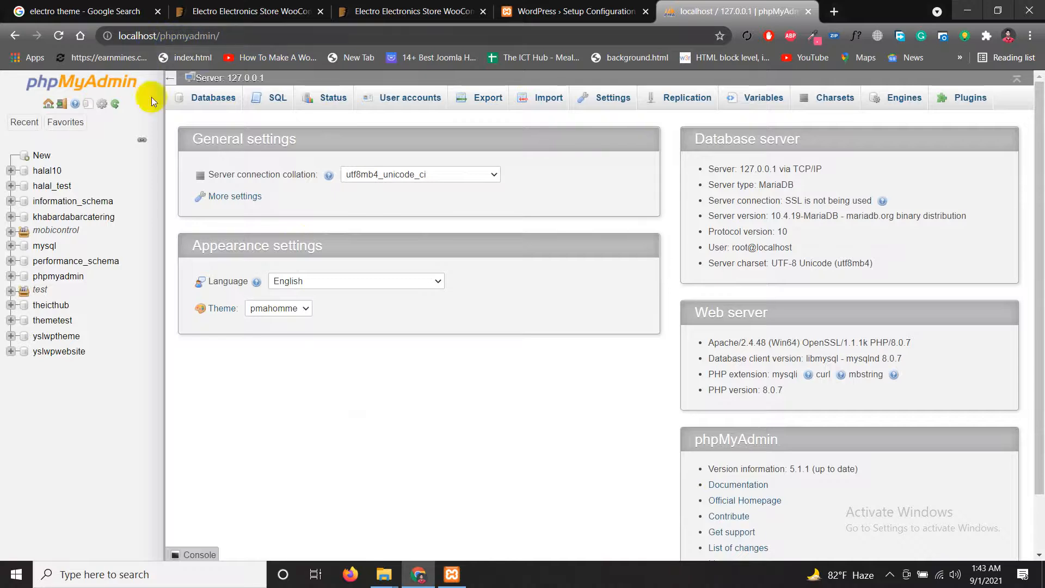
Step: Create an empty database named 'hello' under phpMyAdmin's Databases, then return to WordPress setup
{"action": "left_click", "coordinate": [212, 102]}
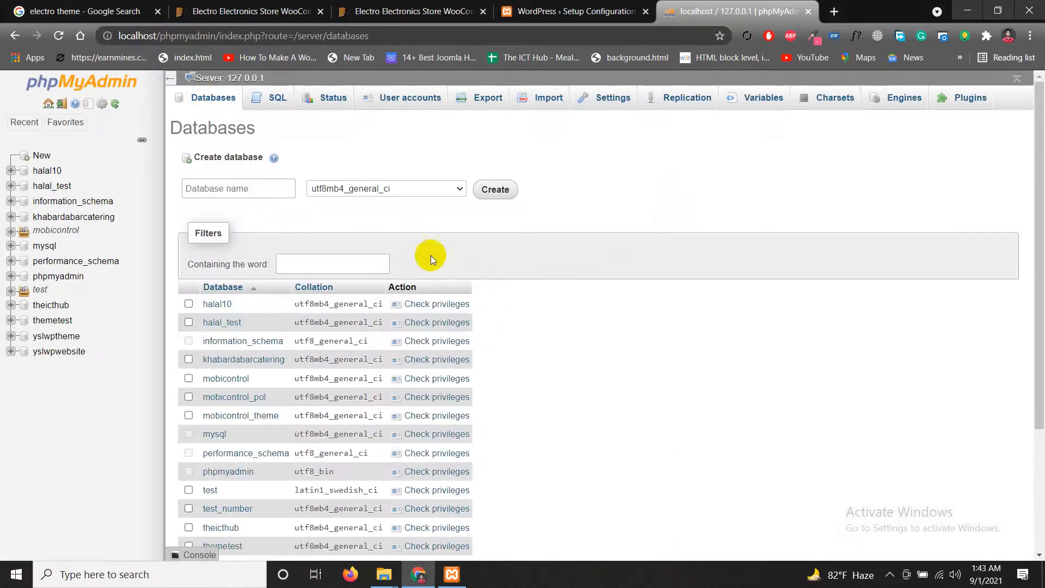
{"action": "left_click", "coordinate": [569, 12]}
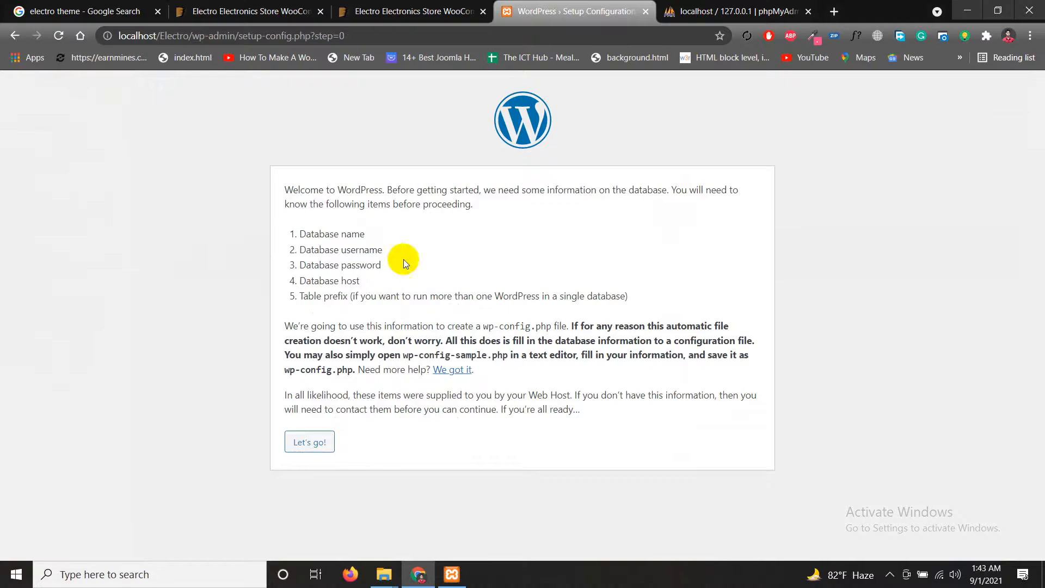
{"action": "left_click", "coordinate": [709, 15]}
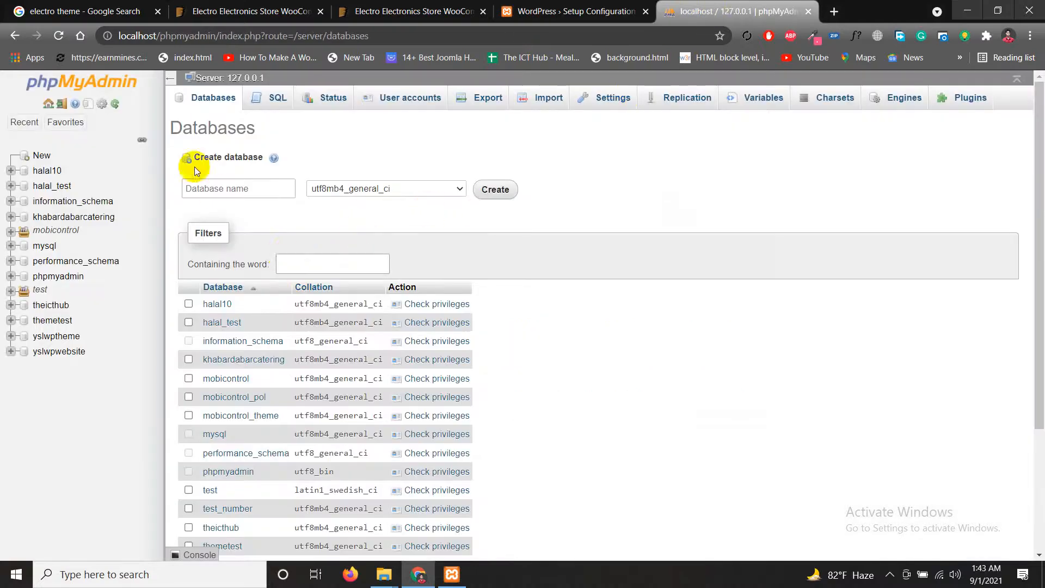
{"action": "left_click", "coordinate": [224, 185]}
{"action": "type", "text": "hello"}
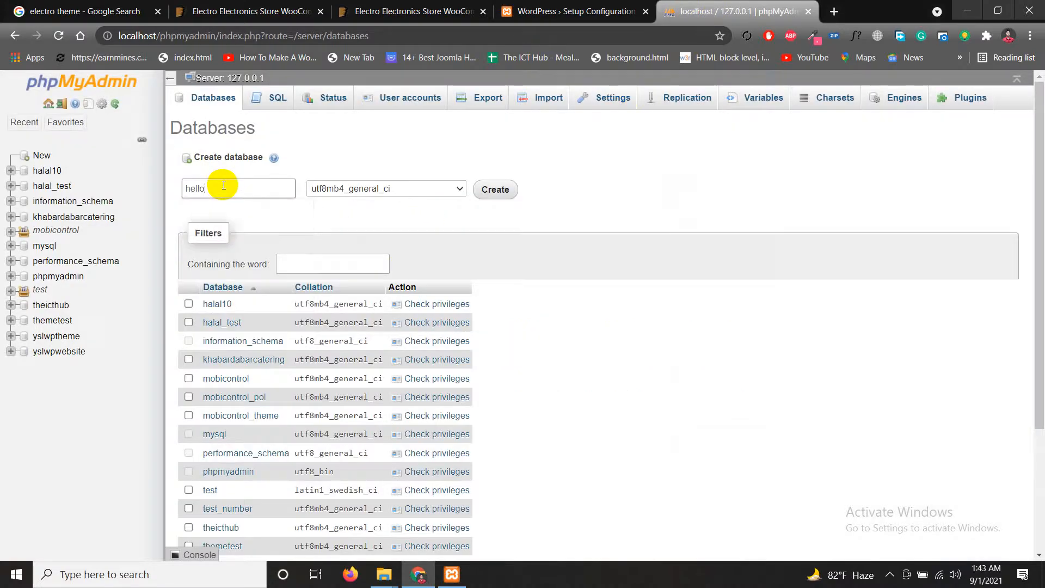
{"action": "left_click", "coordinate": [509, 192]}
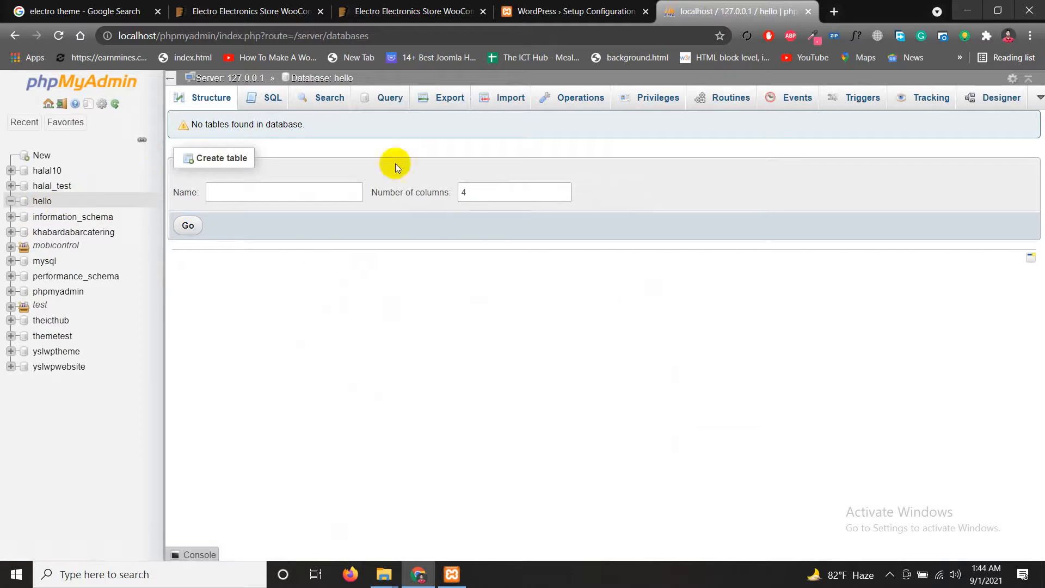
{"action": "left_click", "coordinate": [569, 11]}
Step: Submit WordPress connection details: database hello, username root, empty password, host localhost
{"action": "left_click", "coordinate": [308, 446]}
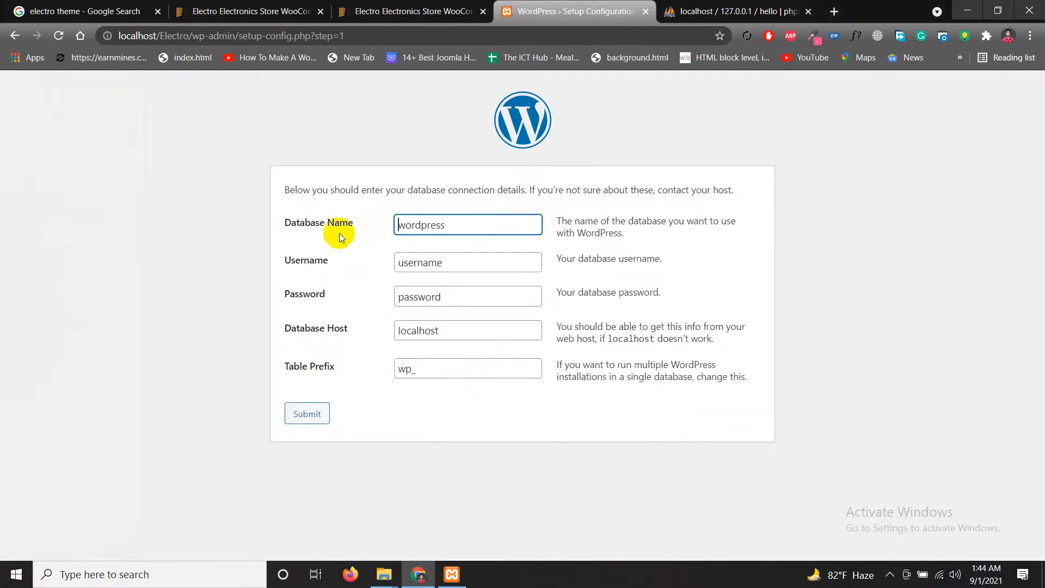
{"action": "left_click_drag", "start_coordinate": [469, 225], "coordinate": [357, 224]}
{"action": "left_click", "coordinate": [758, 10]}
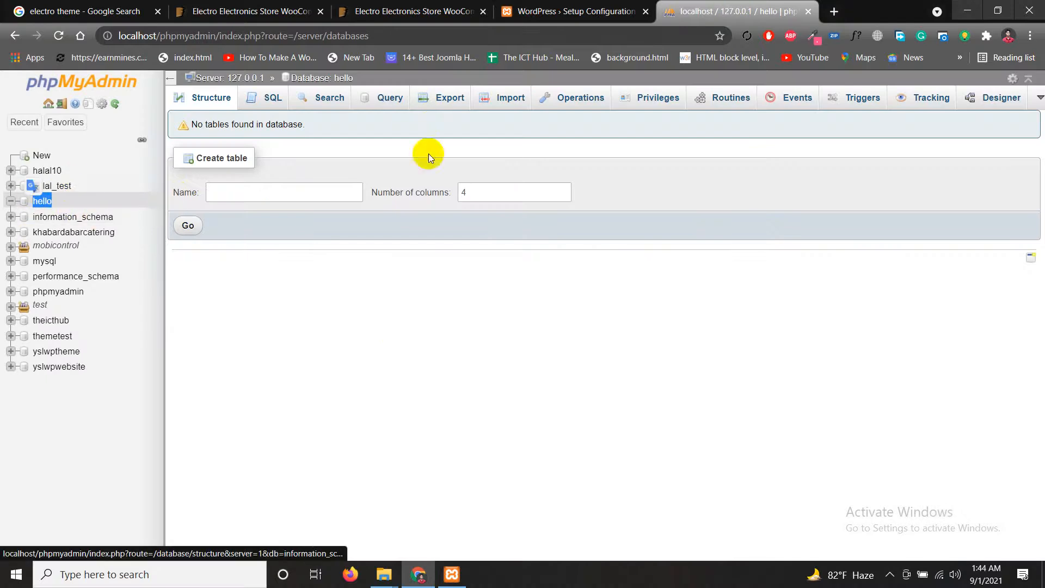
{"action": "left_click", "coordinate": [571, 11]}
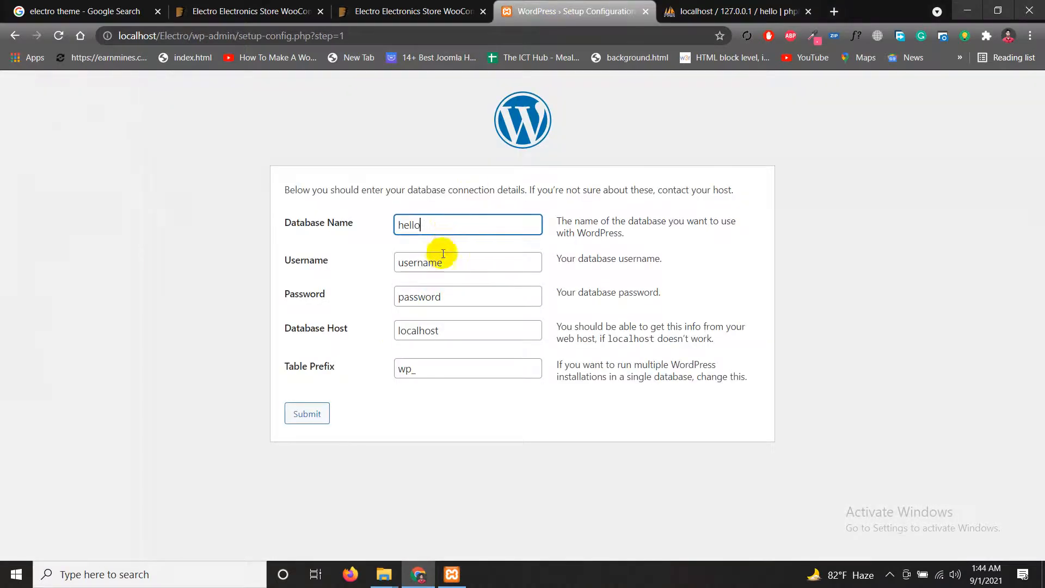
{"action": "type", "text": "hello"}
{"action": "key", "text": "Tab"}
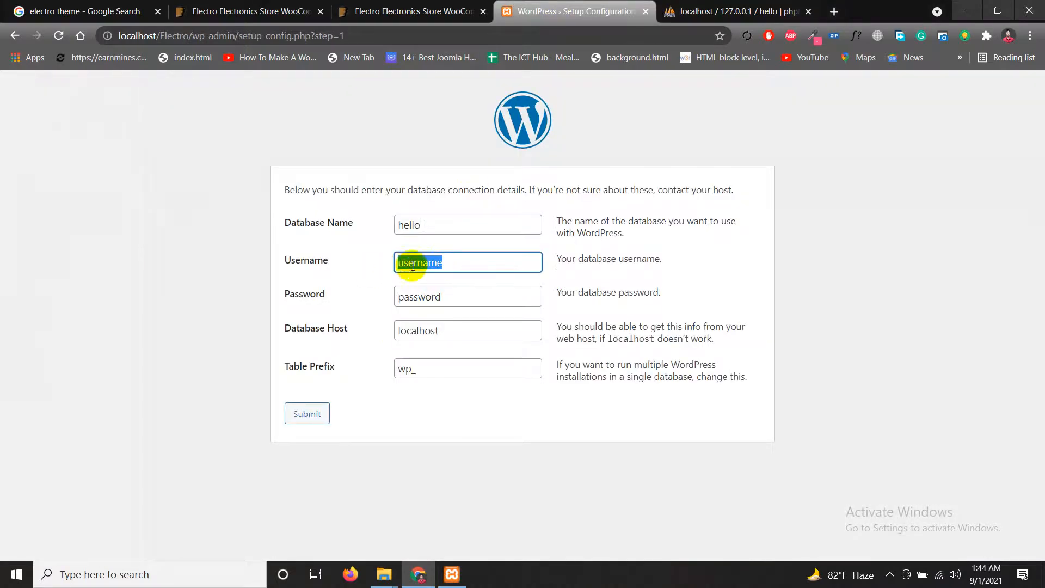
{"action": "type", "text": "root"}
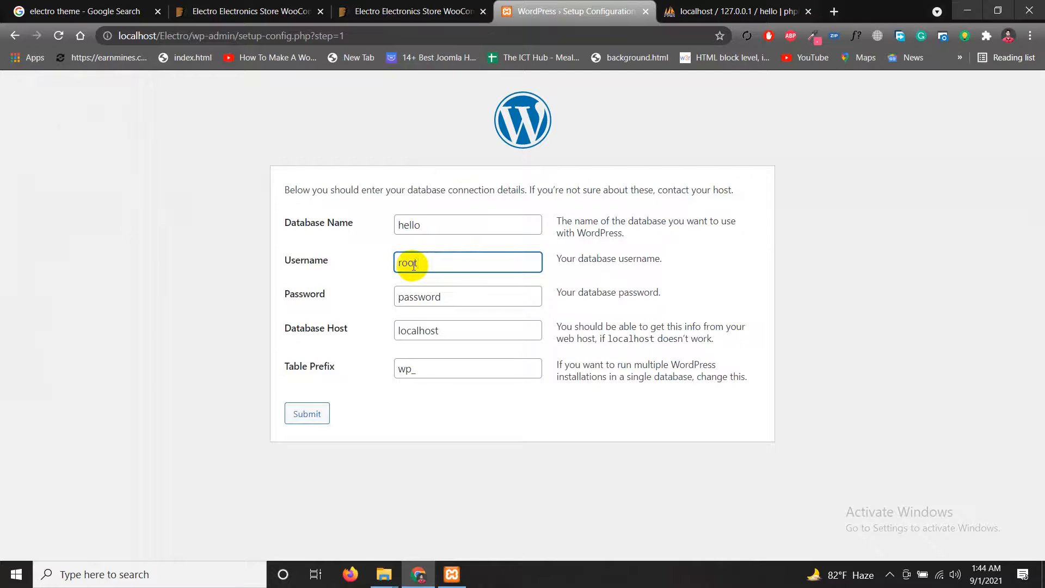
{"action": "double_click", "coordinate": [448, 297]}
{"action": "key", "text": "BackSpace"}
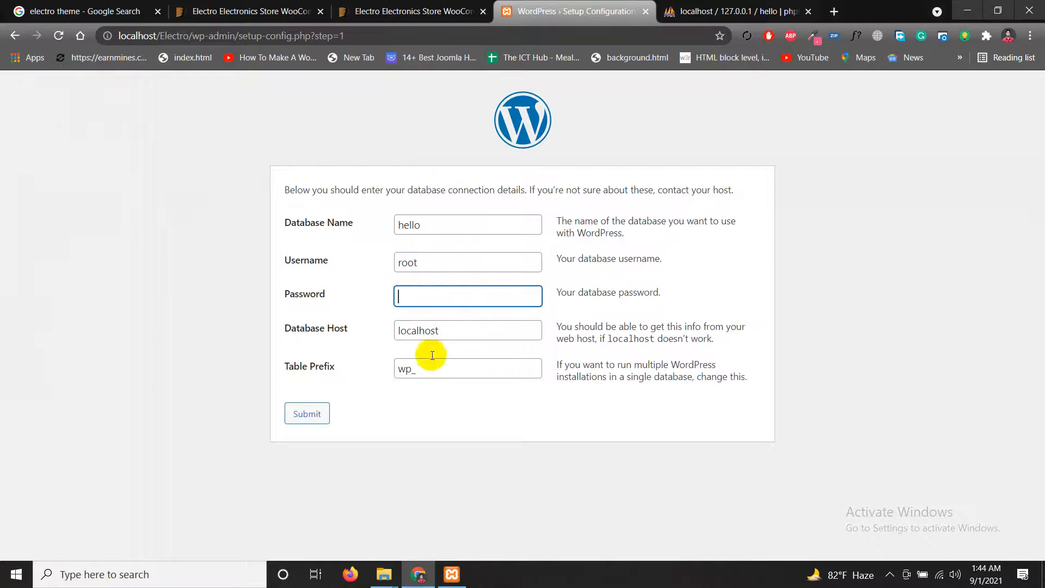
{"action": "left_click", "coordinate": [409, 410]}
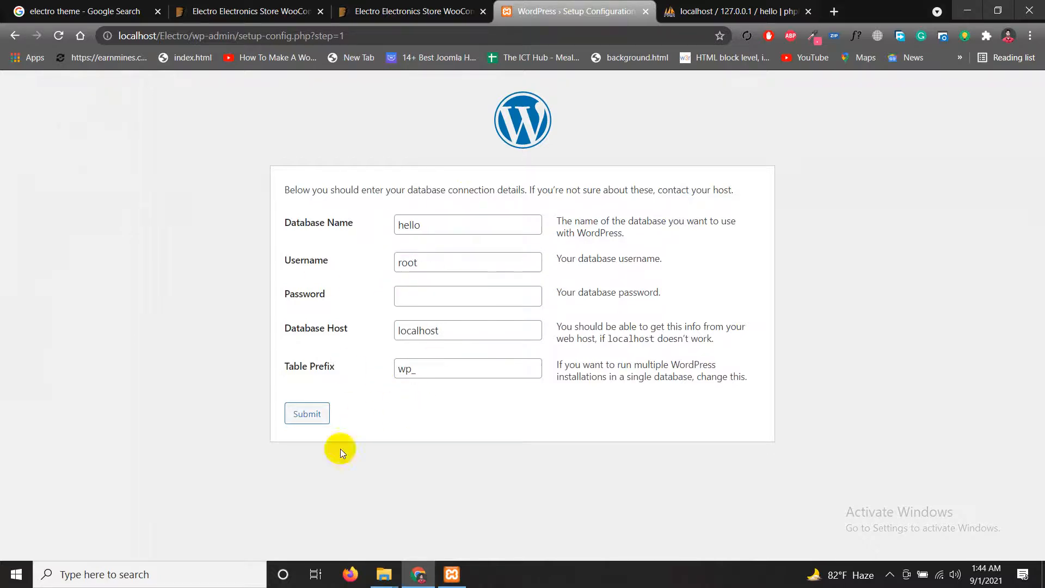
{"action": "left_click", "coordinate": [305, 414]}
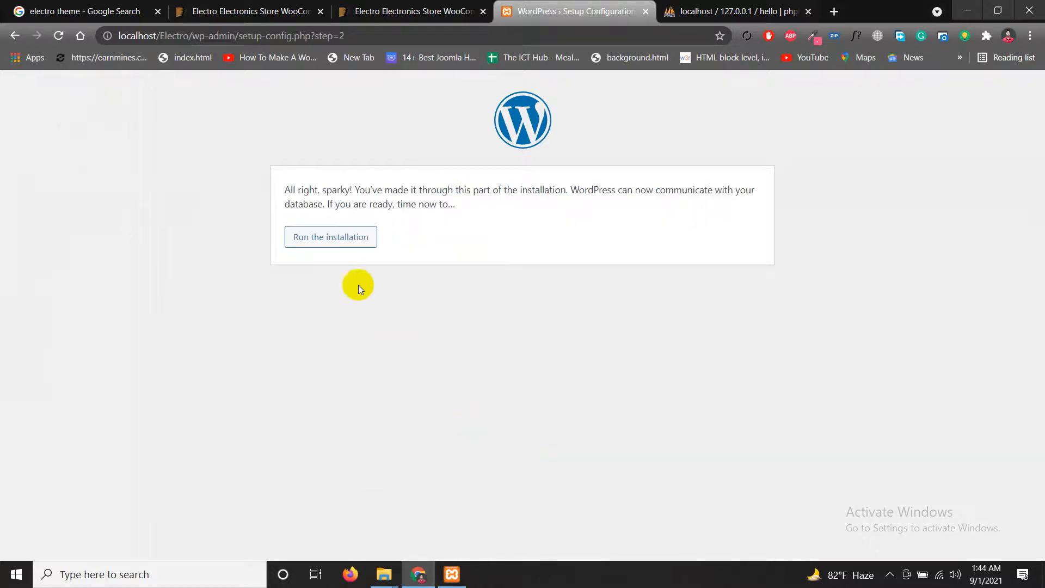
Step: Start the installation, fill in the site title and admin username, and confirm a weak password
{"action": "left_click", "coordinate": [318, 237]}
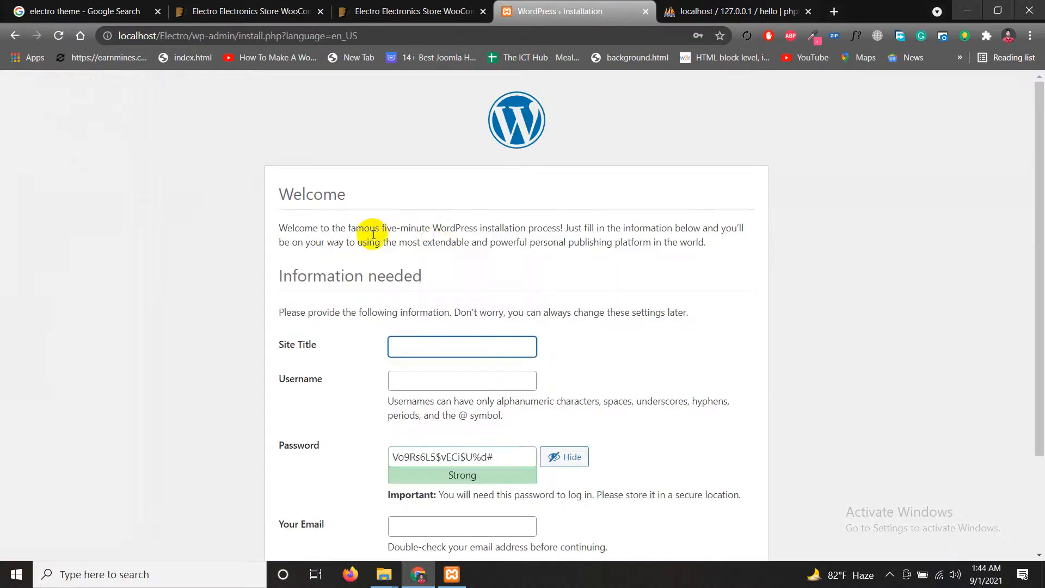
{"action": "scroll", "coordinate": [388, 302], "scroll_direction": "down", "scroll_amount": 2}
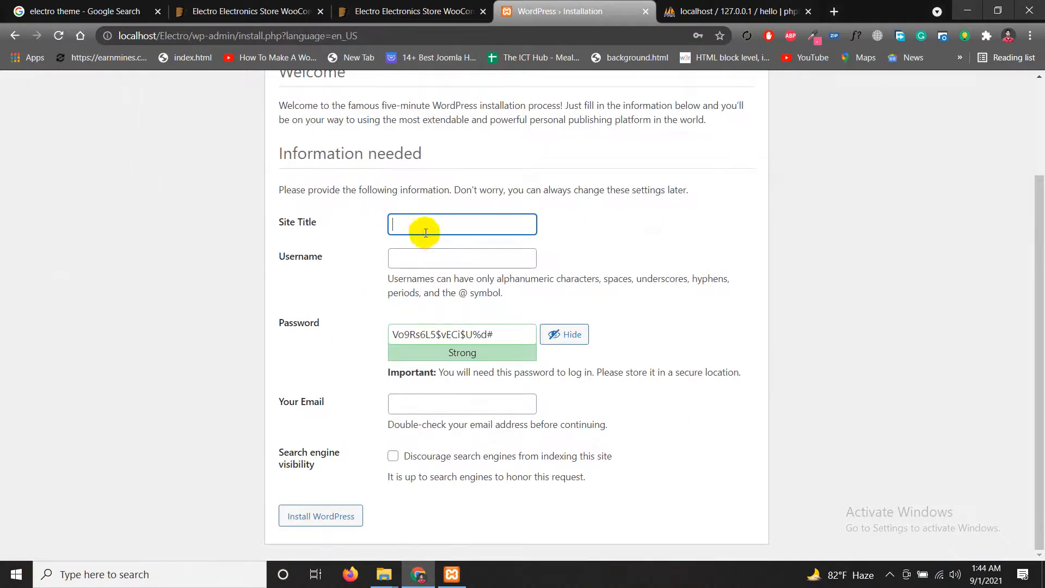
{"action": "type", "text": "y Website"}
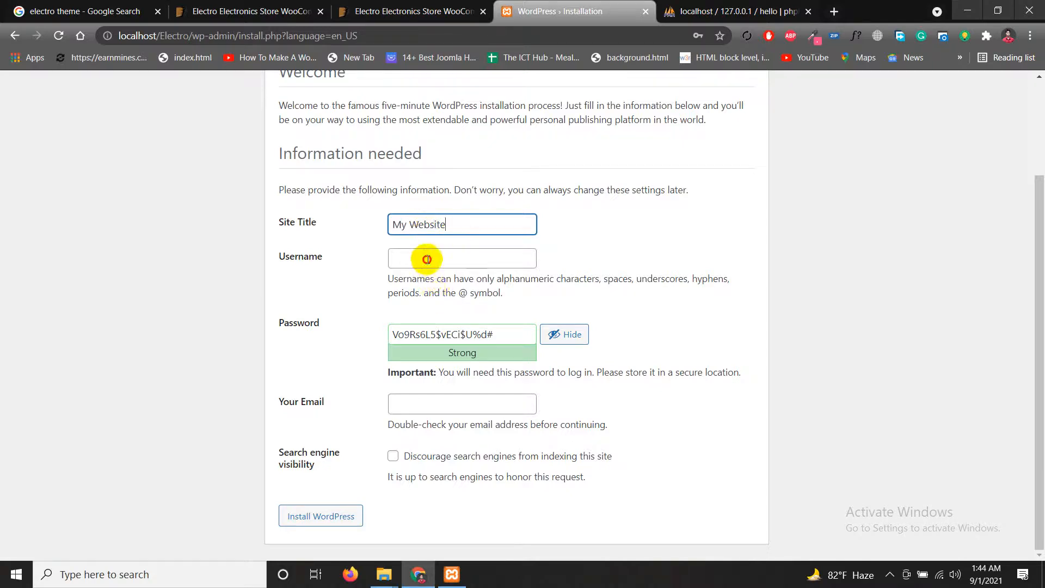
{"action": "left_click", "coordinate": [429, 259]}
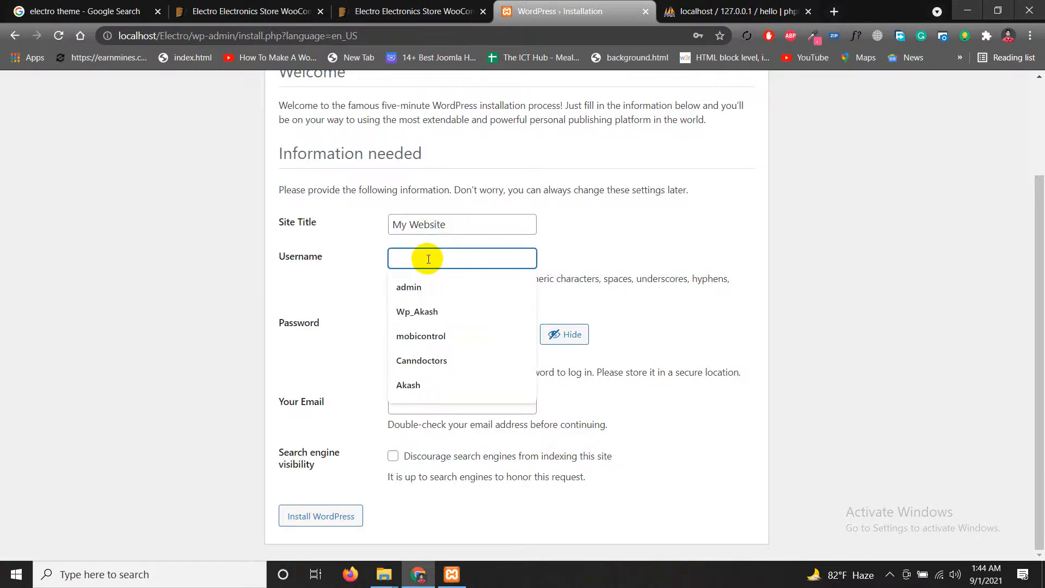
{"action": "left_click", "coordinate": [427, 286]}
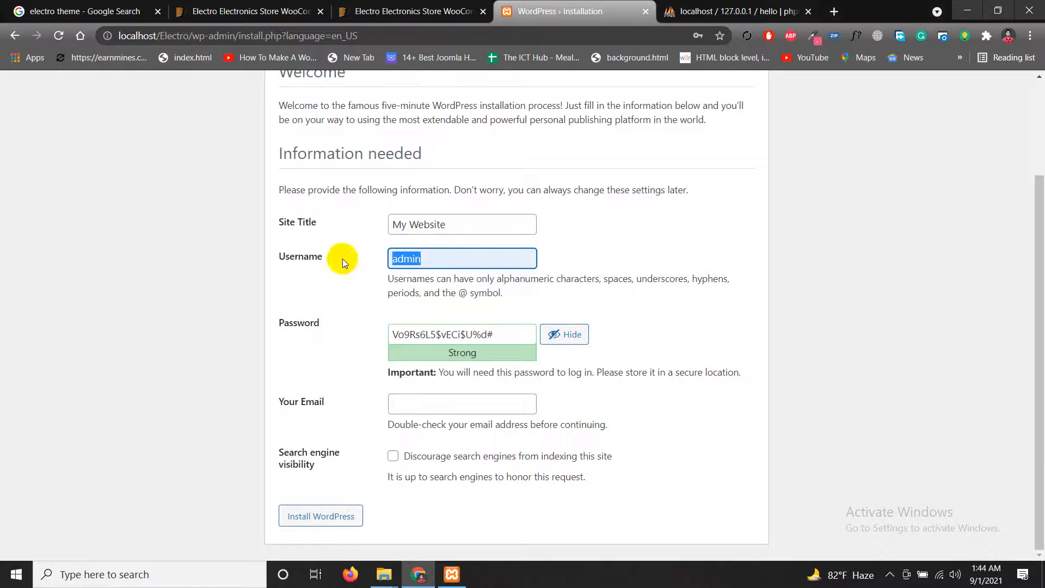
{"action": "left_click_drag", "start_coordinate": [508, 334], "coordinate": [381, 334]}
{"action": "type", "text": "admin"}
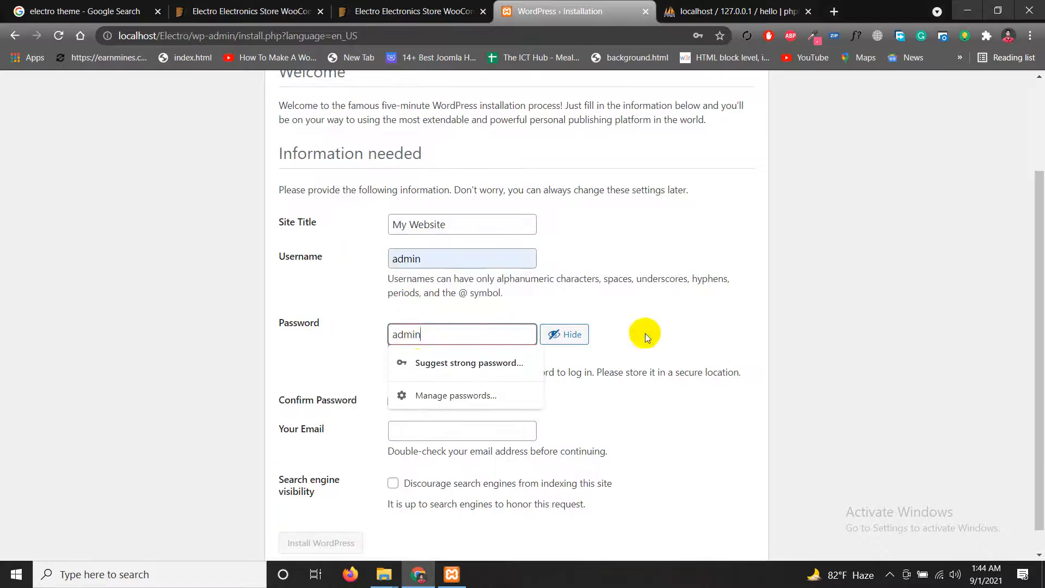
{"action": "left_click", "coordinate": [392, 400]}
Step: Fill the admin e-mail from the saved autofill entry and run Install WordPress
{"action": "left_click", "coordinate": [416, 429]}
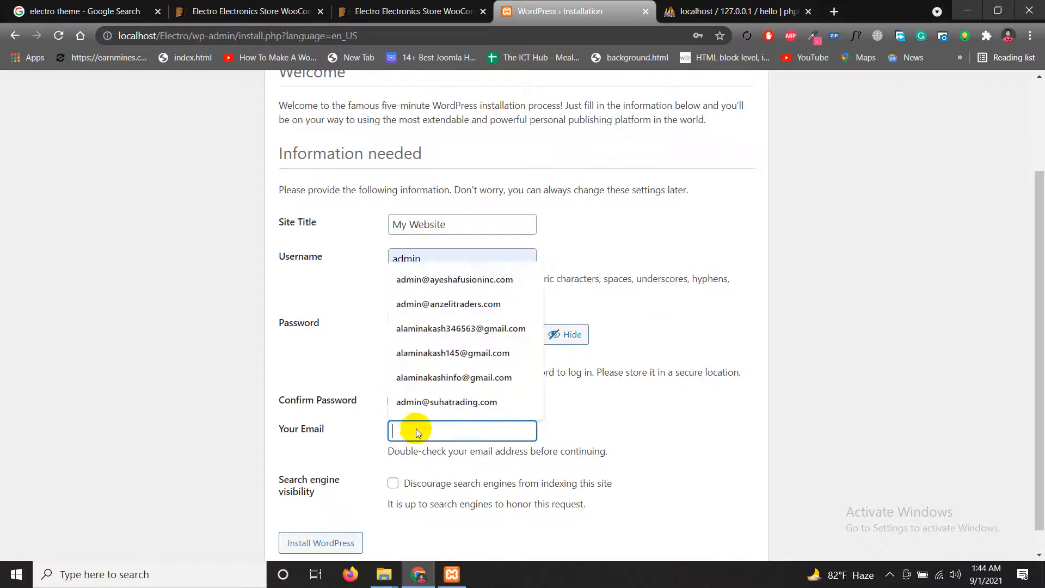
{"action": "left_click", "coordinate": [443, 324]}
{"action": "scroll", "coordinate": [462, 414], "scroll_direction": "down", "scroll_amount": 1}
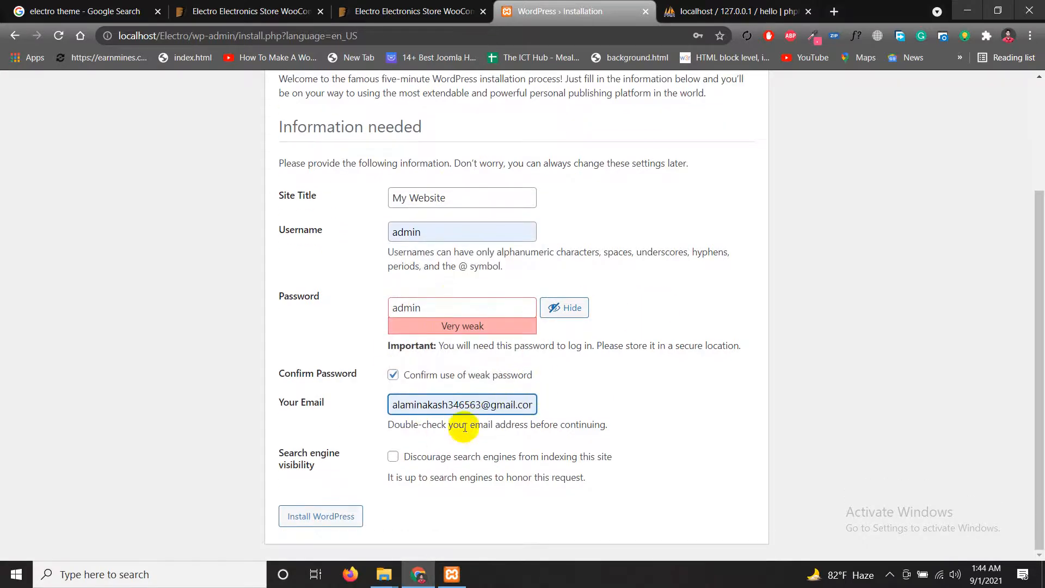
{"action": "left_click", "coordinate": [317, 517]}
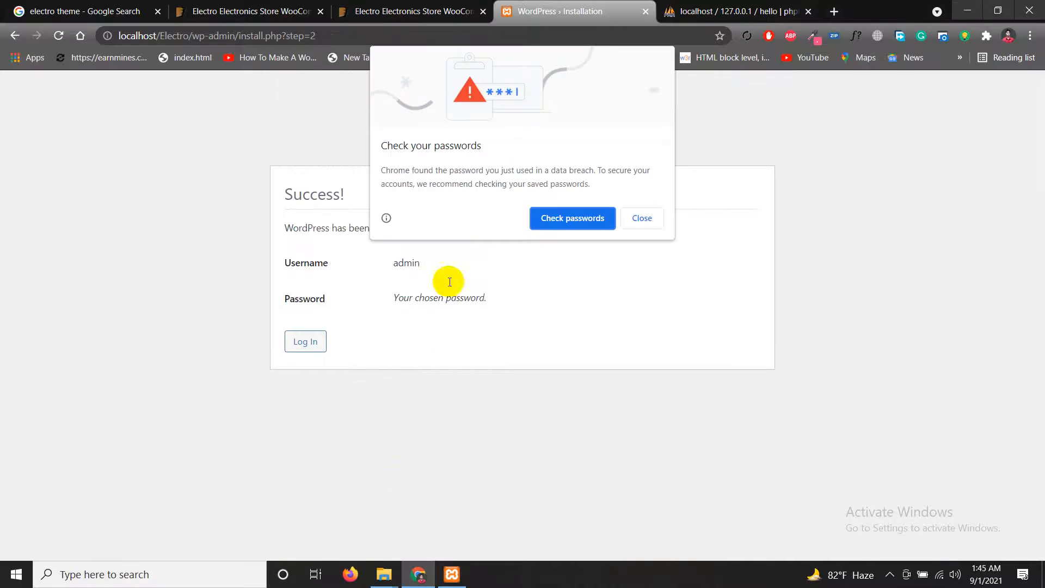
Step: Dismiss Chrome's password warning and go to the WordPress login page from Success
{"action": "left_click", "coordinate": [640, 219]}
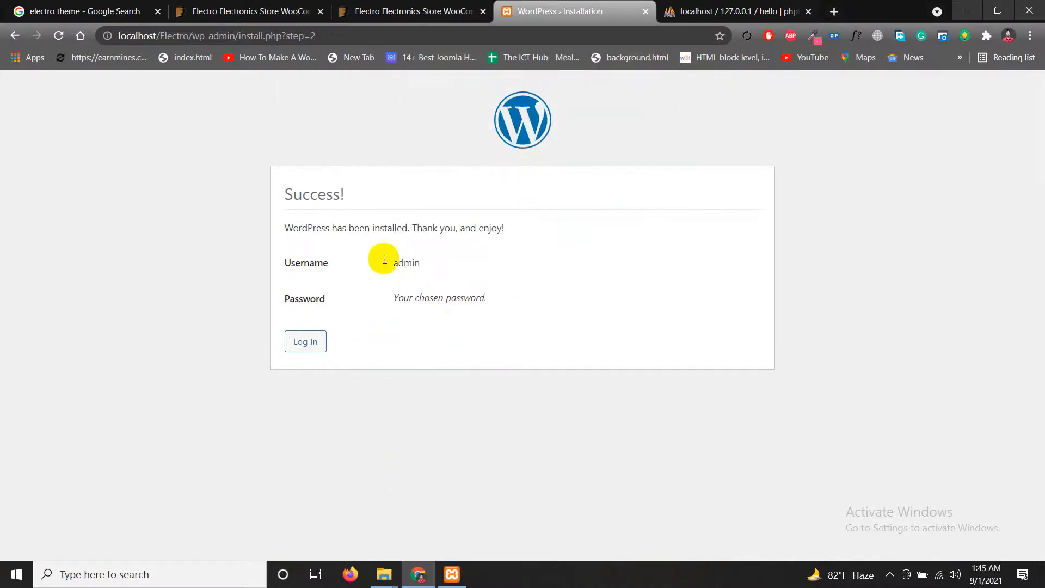
{"action": "left_click", "coordinate": [307, 349]}
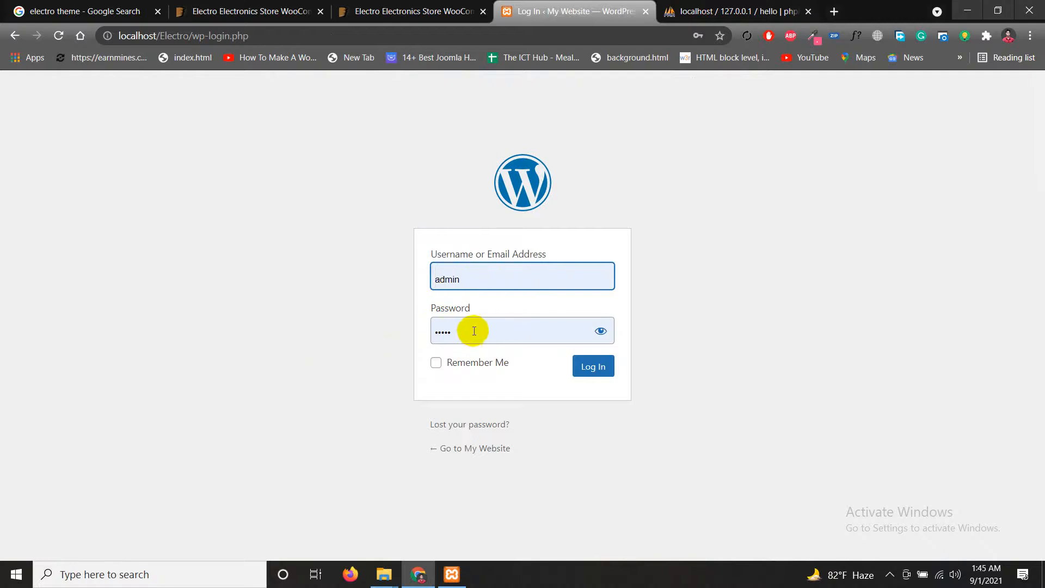
Step: Log in as admin with Remember Me ticked
{"action": "left_click", "coordinate": [601, 330]}
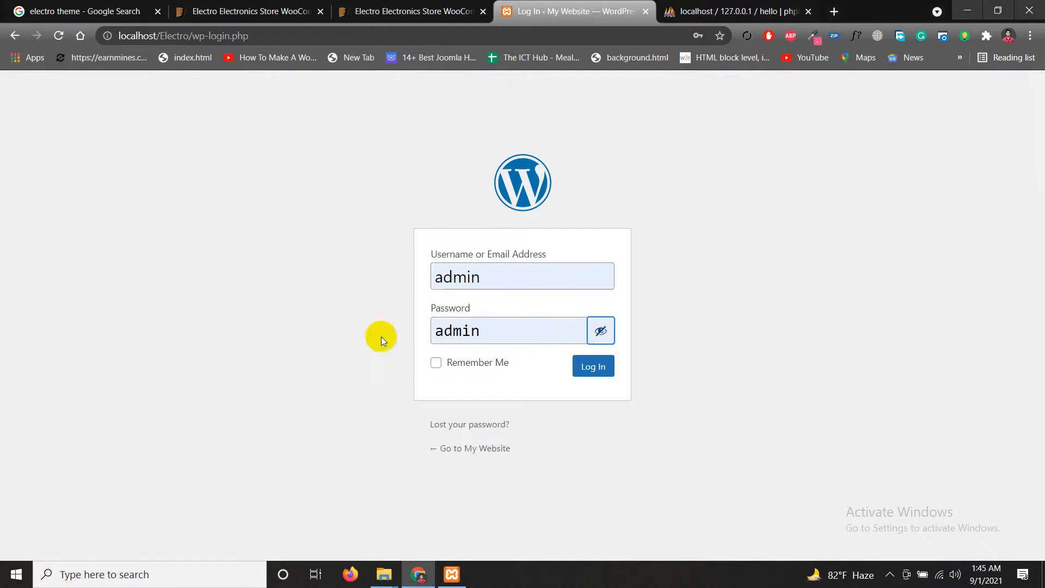
{"action": "left_click", "coordinate": [599, 330]}
{"action": "left_click", "coordinate": [461, 363]}
{"action": "left_click", "coordinate": [602, 368]}
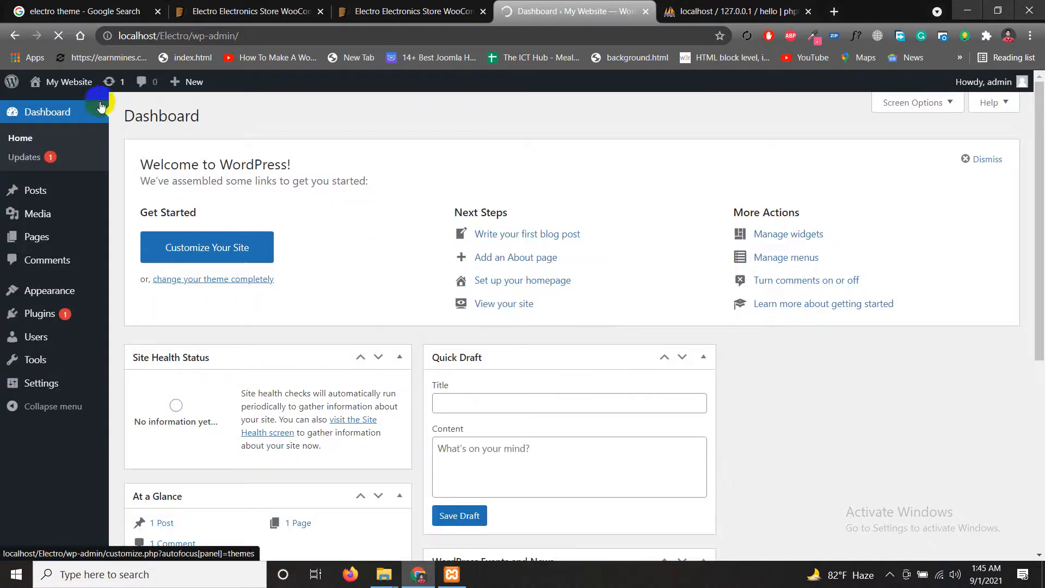
Step: Open My Website's front page in a new tab, close phpMyAdmin, and return to the Dashboard
{"action": "mouse_move", "coordinate": [49, 93]}
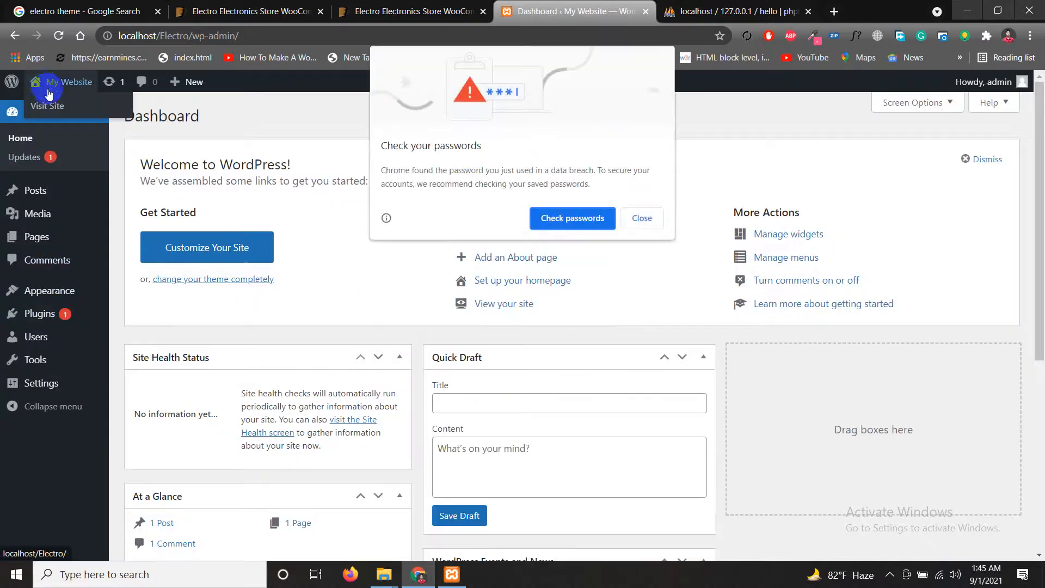
{"action": "left_click", "coordinate": [642, 218]}
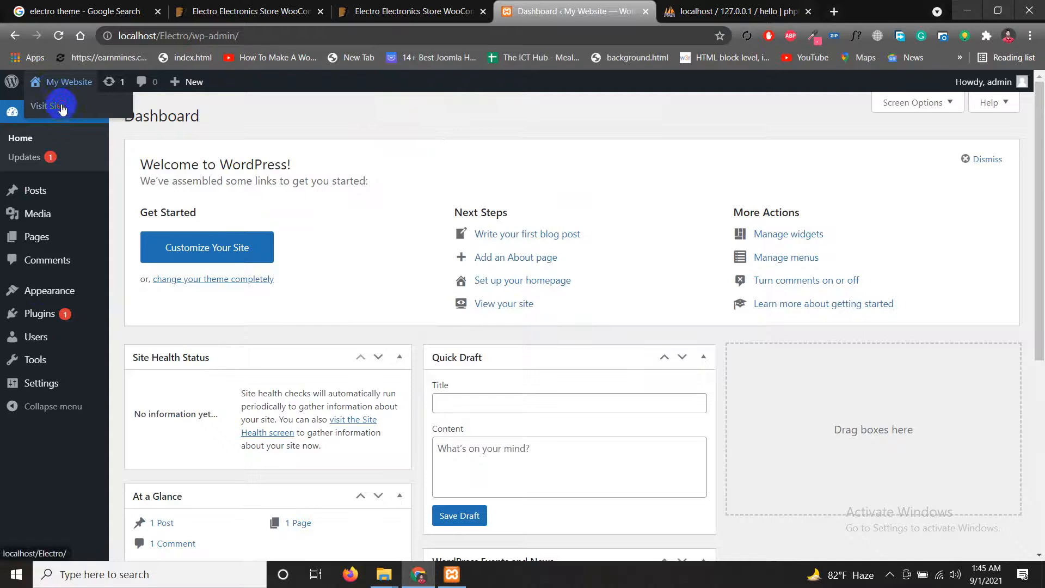
{"action": "middle_click", "coordinate": [49, 105]}
{"action": "left_click", "coordinate": [664, 20]}
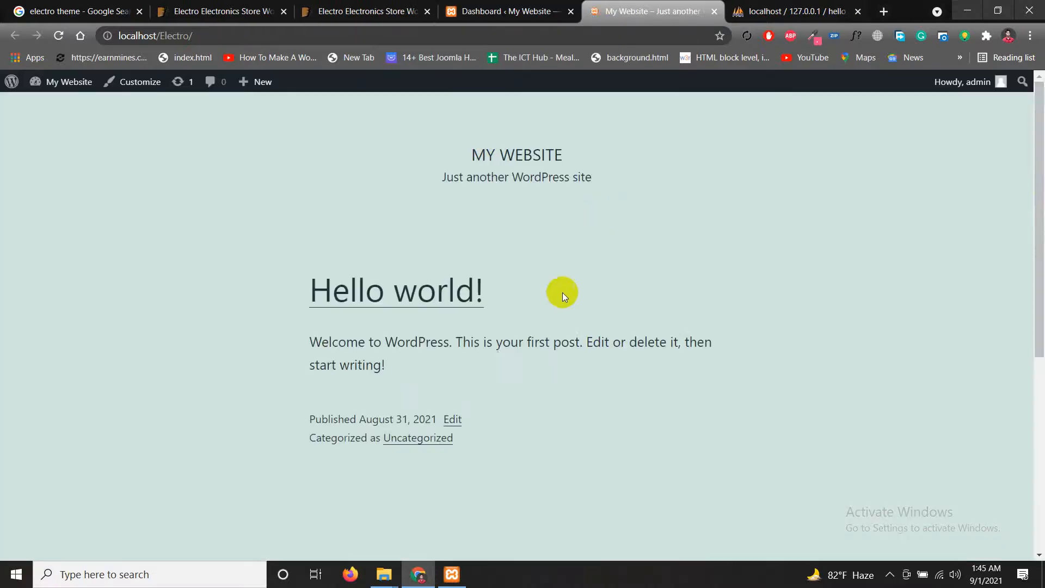
{"action": "mouse_move", "coordinate": [1039, 213]}
{"action": "left_mouse_down"}
{"action": "mouse_move", "coordinate": [1041, 408]}
{"action": "mouse_move", "coordinate": [1039, 212]}
{"action": "left_mouse_up"}
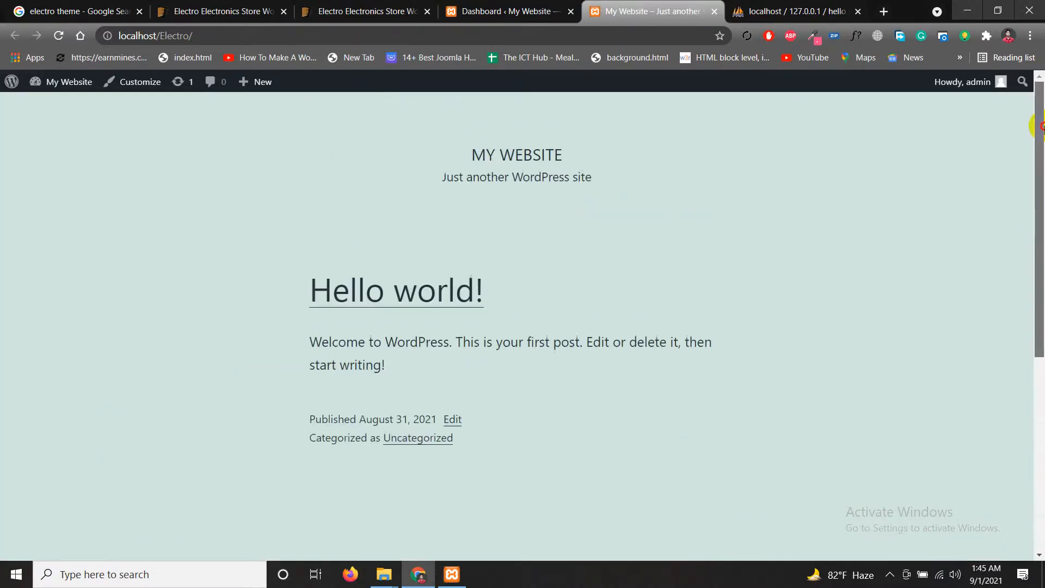
{"action": "left_click", "coordinate": [860, 12]}
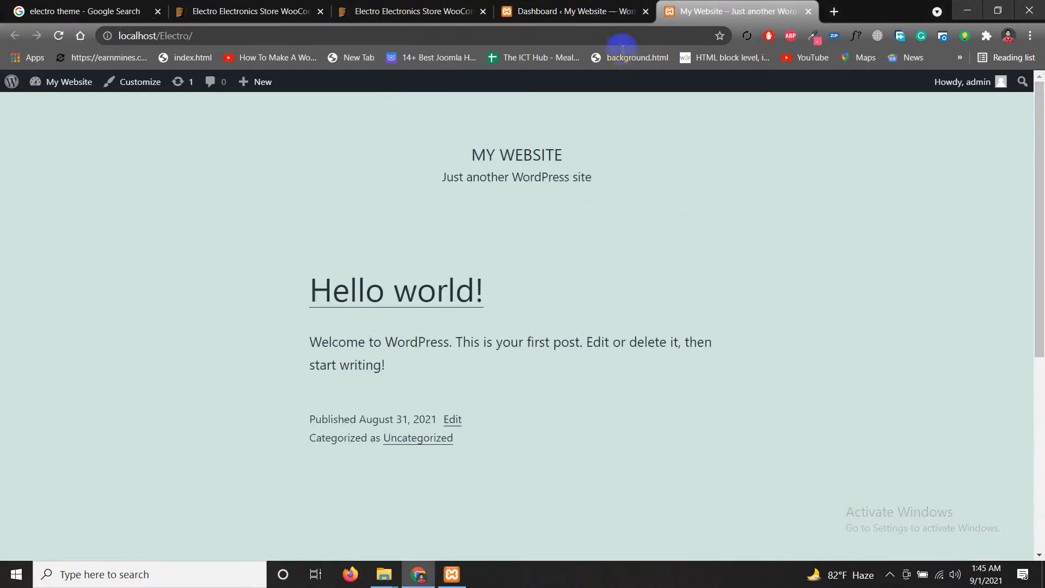
{"action": "left_click", "coordinate": [583, 11]}
Step: Open Appearance > Themes, showing three themes with Twenty Twenty-One active, then minimize Chrome
{"action": "mouse_move", "coordinate": [49, 297]}
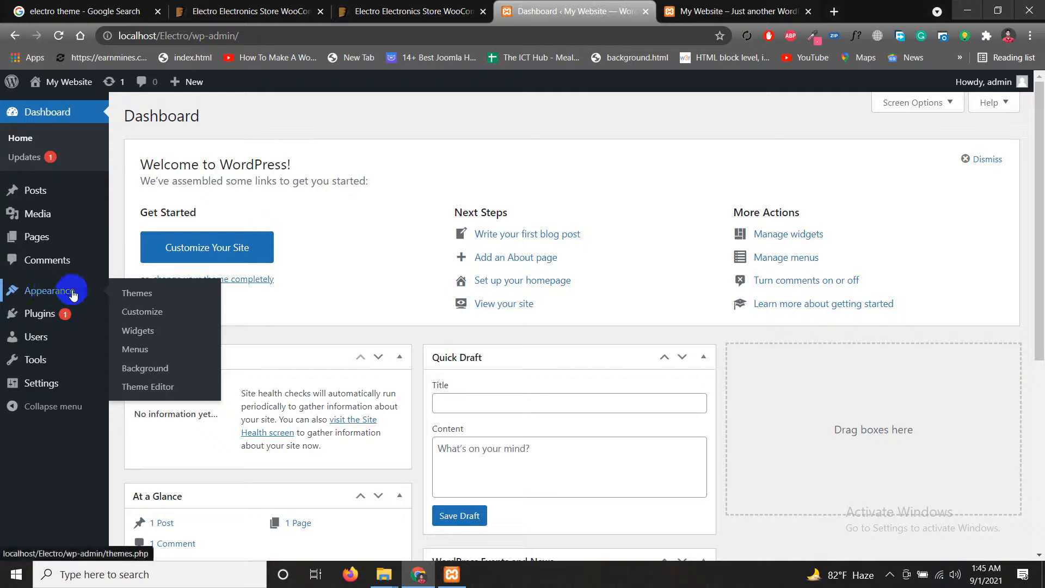
{"action": "left_click", "coordinate": [134, 293]}
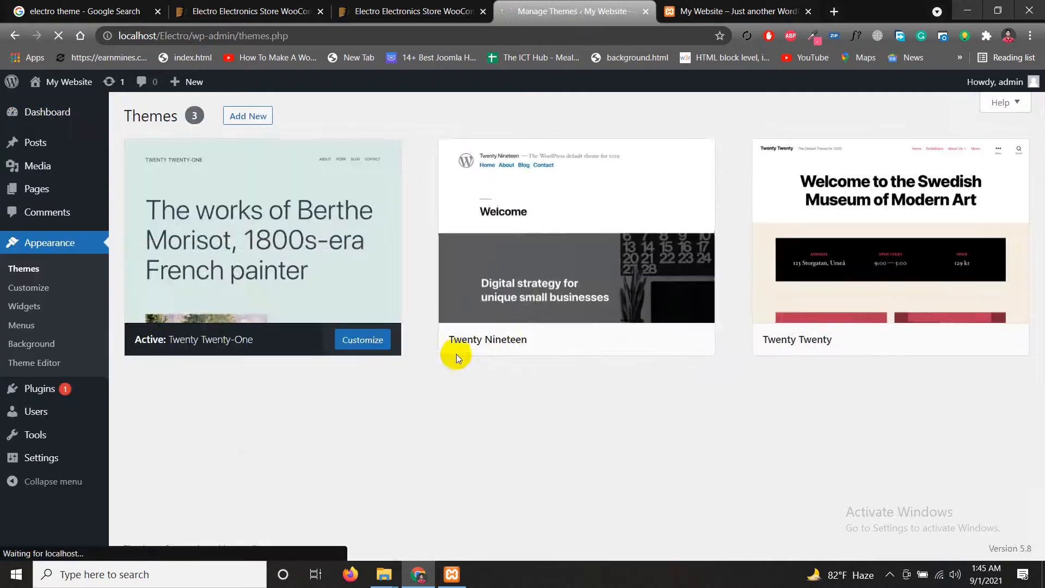
{"action": "mouse_move", "coordinate": [350, 238]}
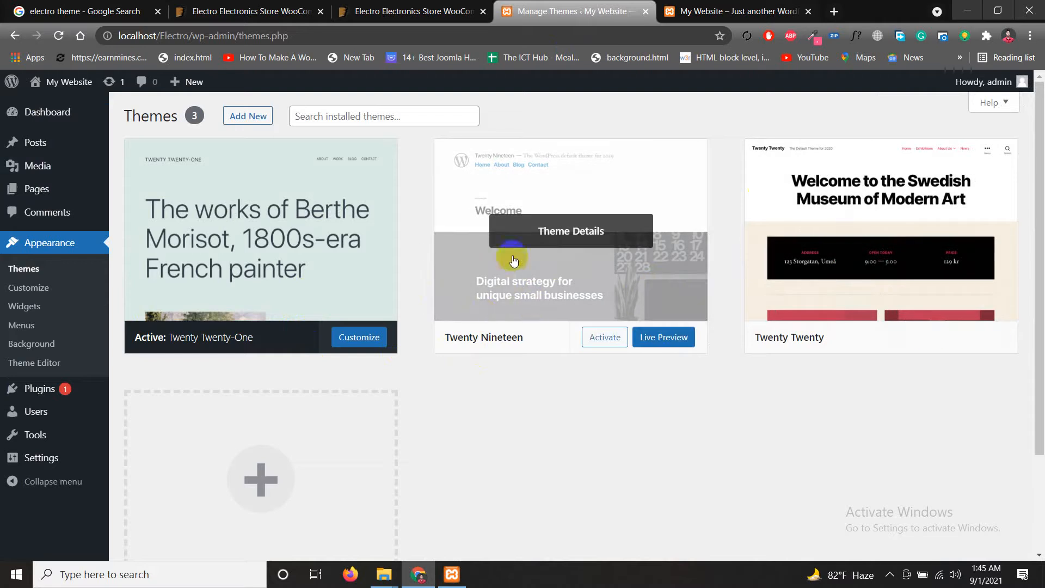
{"action": "left_click", "coordinate": [968, 10]}
Step: Locate electro.zip in USB Drive (K:) > electro-v3.0.7 > theme-files, then return to Chrome
{"action": "left_click", "coordinate": [981, 24]}
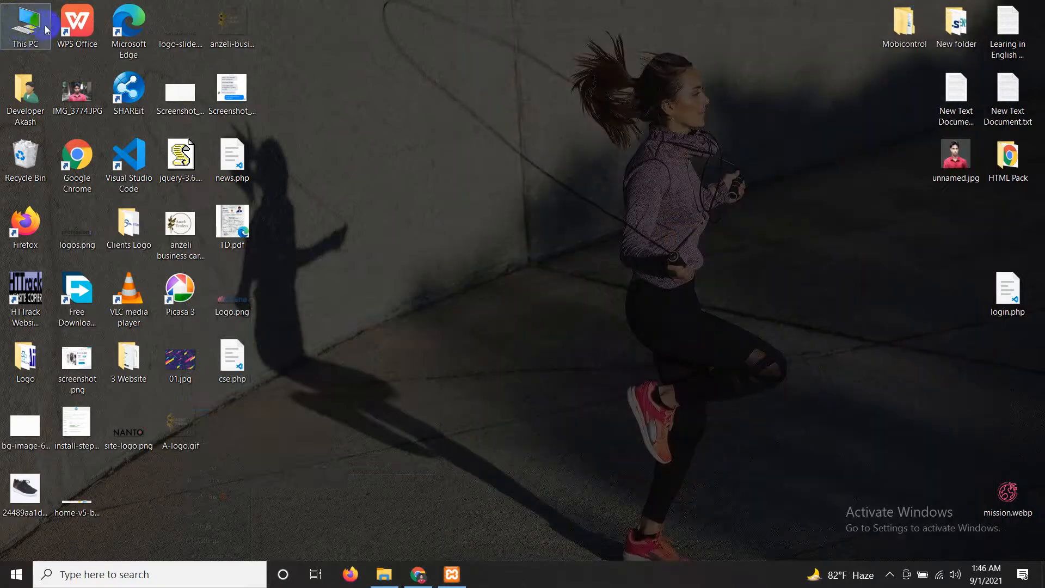
{"action": "double_click", "coordinate": [26, 28]}
{"action": "left_click", "coordinate": [506, 135]}
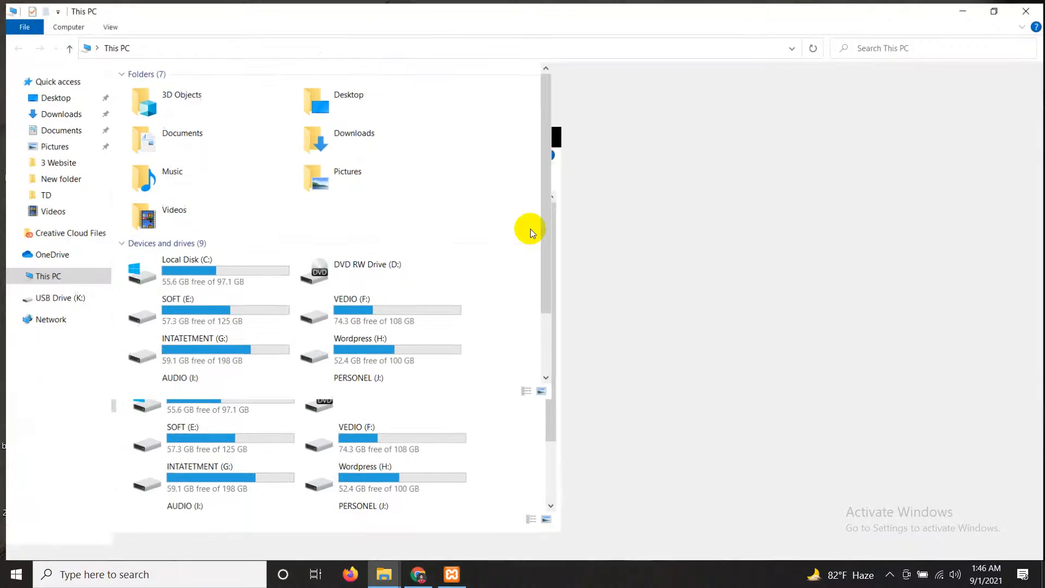
{"action": "double_click", "coordinate": [719, 236]}
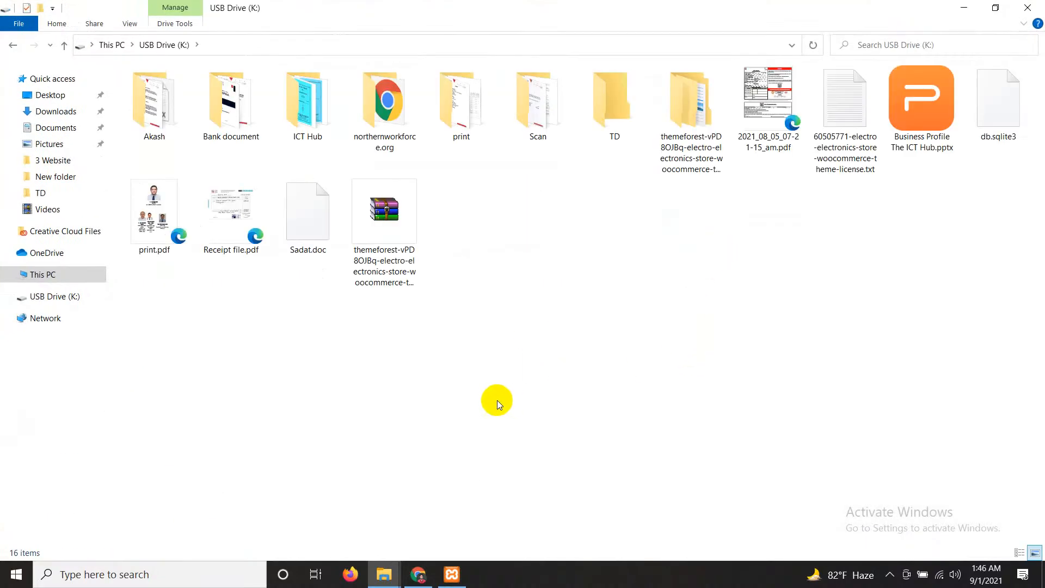
{"action": "double_click", "coordinate": [697, 143]}
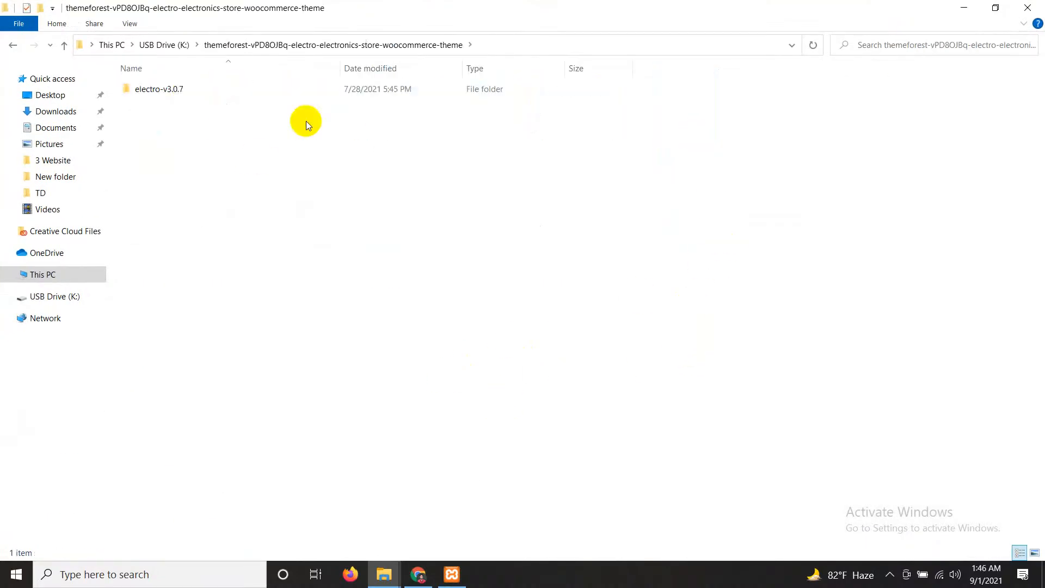
{"action": "double_click", "coordinate": [168, 89]}
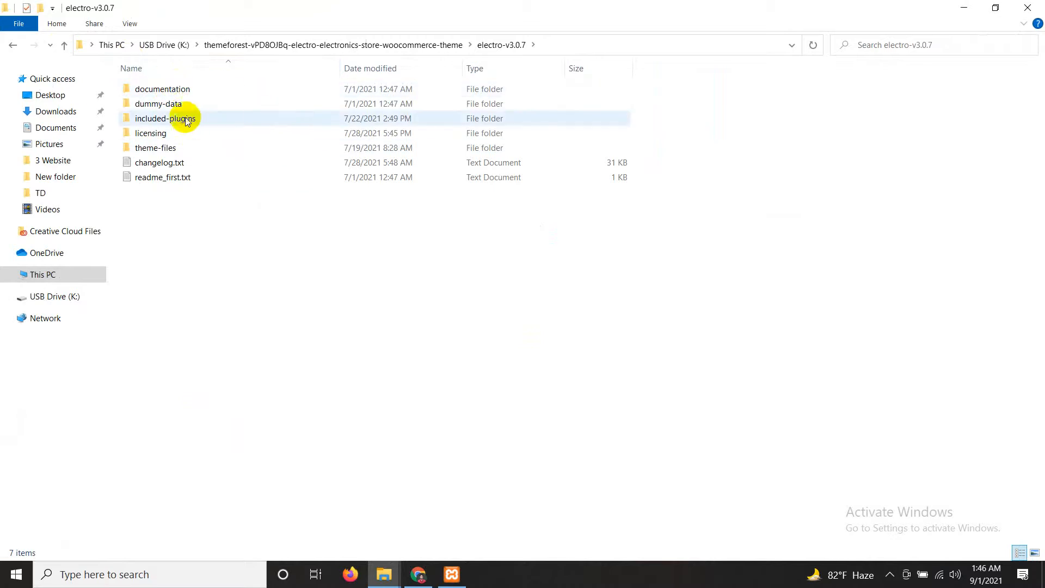
{"action": "double_click", "coordinate": [179, 147]}
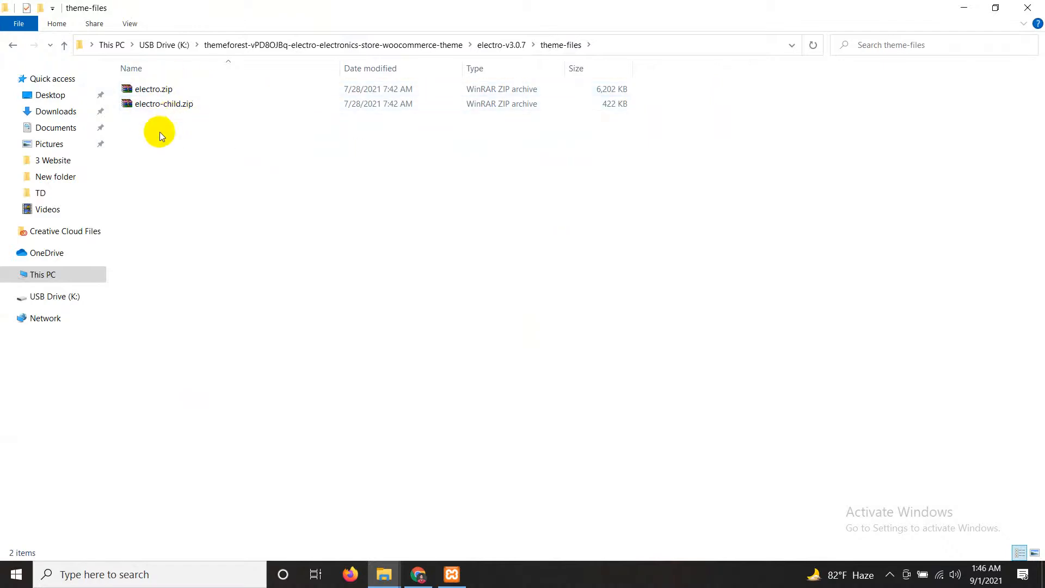
{"action": "left_click", "coordinate": [155, 89]}
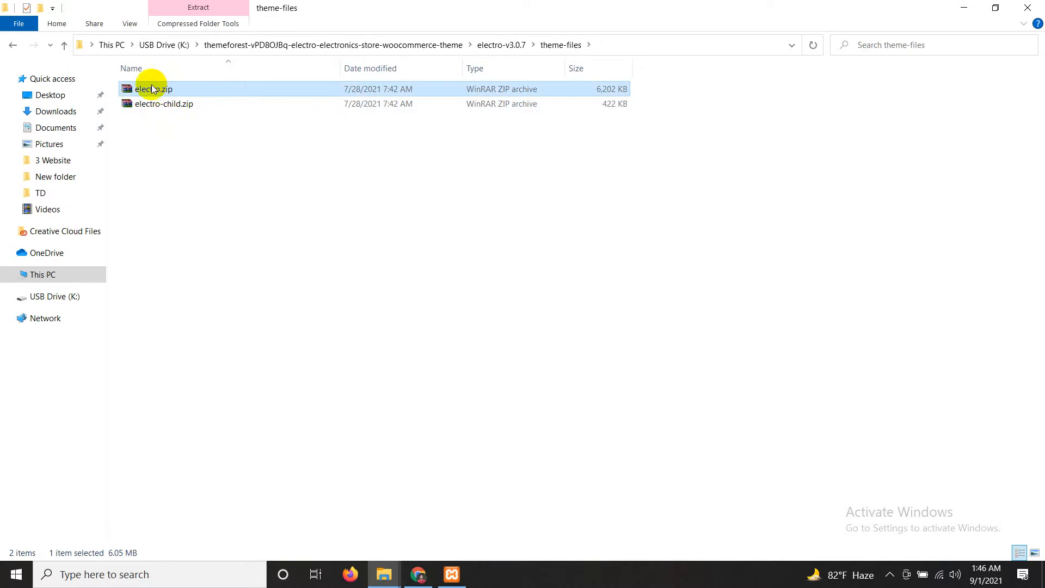
{"action": "left_click", "coordinate": [418, 575]}
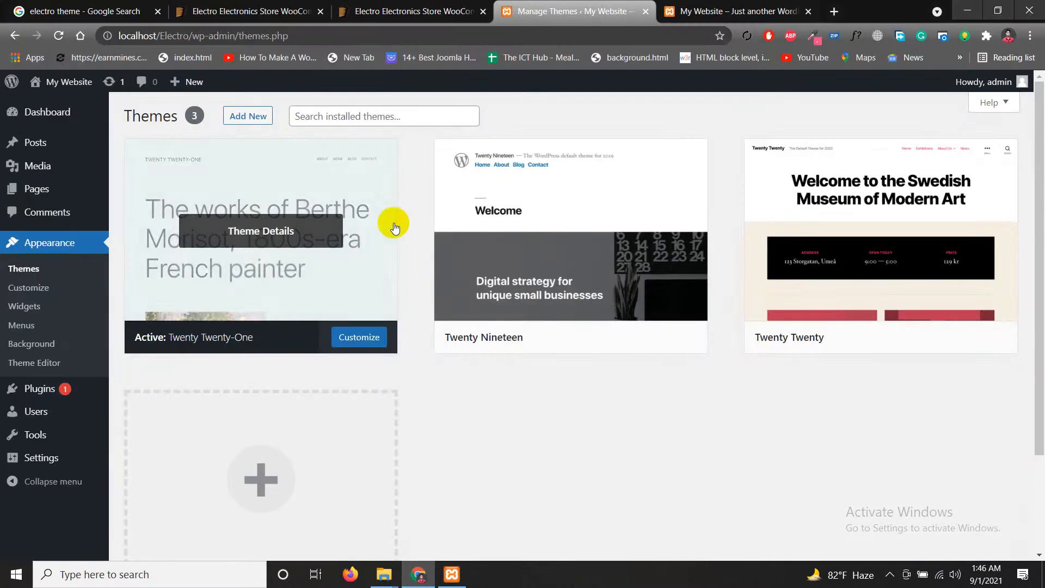
Step: In Add New > Upload Theme, choose electro.zip from USB Drive (K:) electro-v3.0.7\theme-files
{"action": "left_click", "coordinate": [248, 116]}
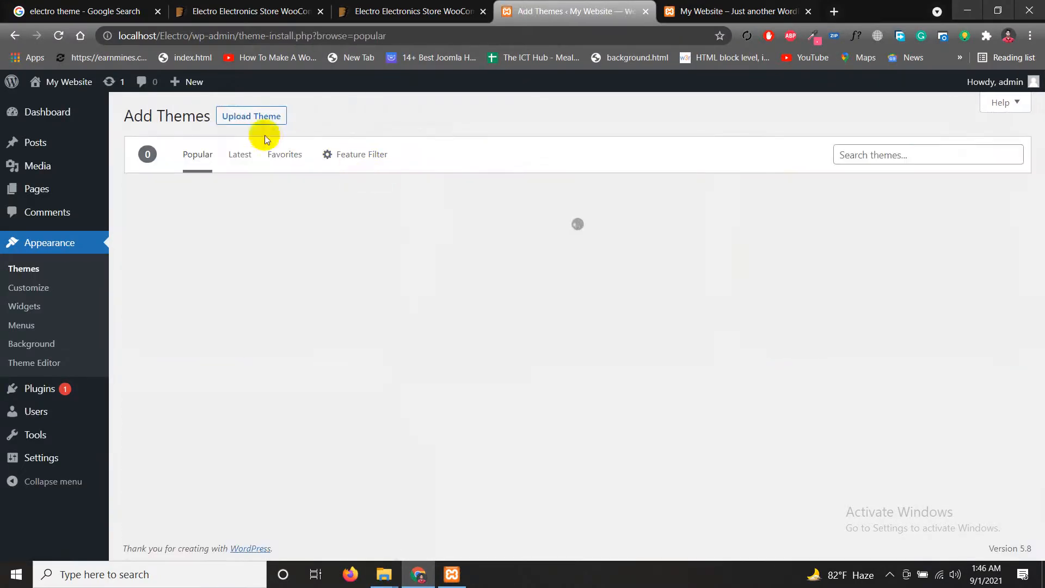
{"action": "left_click", "coordinate": [238, 118]}
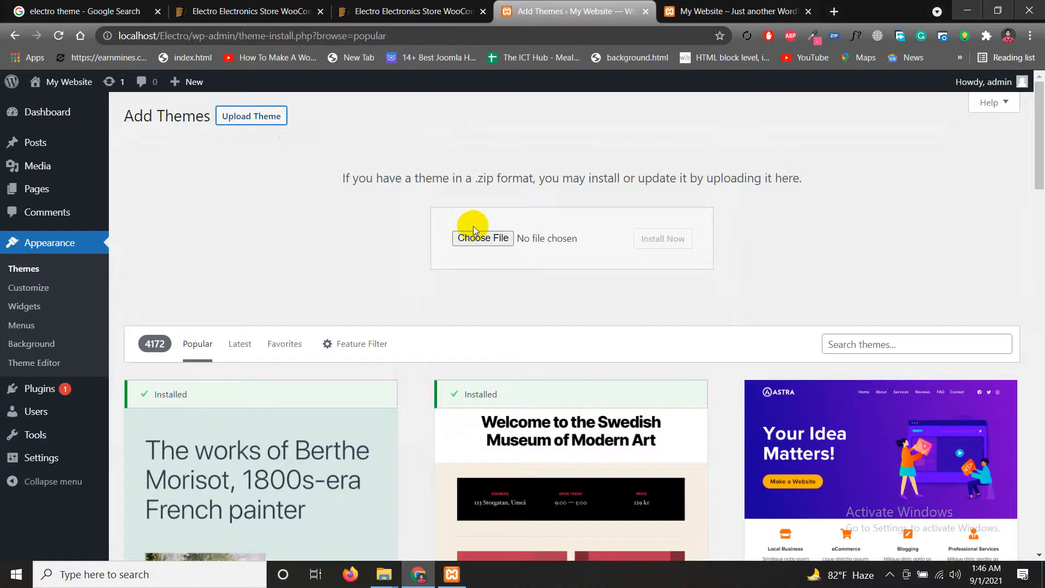
{"action": "left_click", "coordinate": [477, 236]}
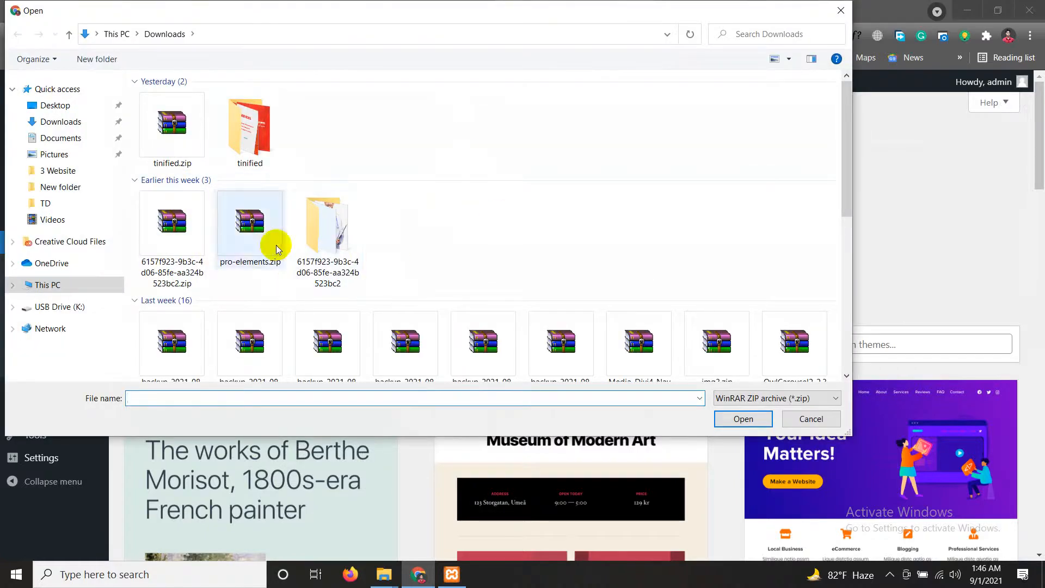
{"action": "left_click", "coordinate": [64, 306]}
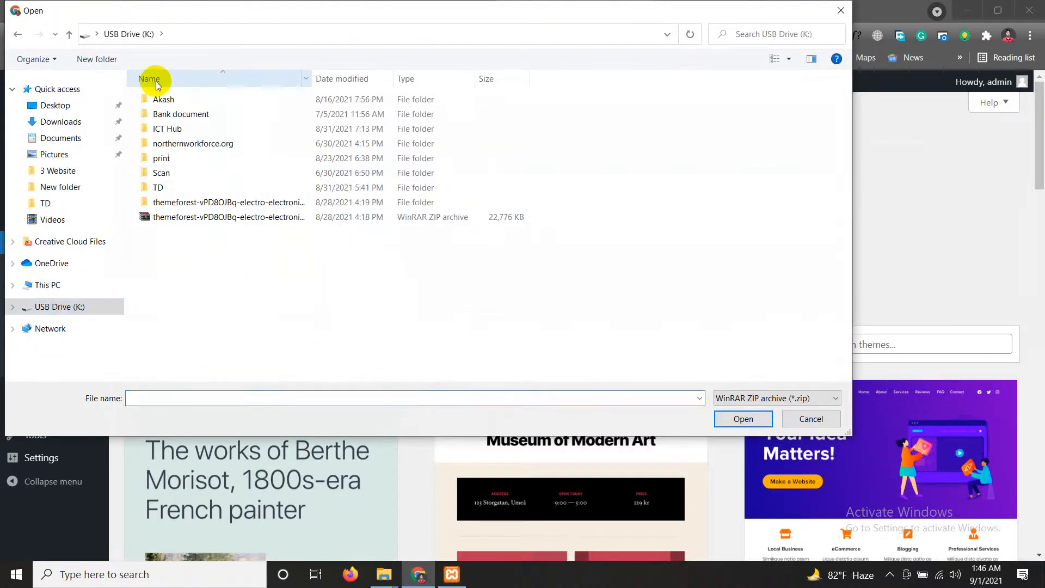
{"action": "double_click", "coordinate": [227, 204]}
{"action": "double_click", "coordinate": [196, 100]}
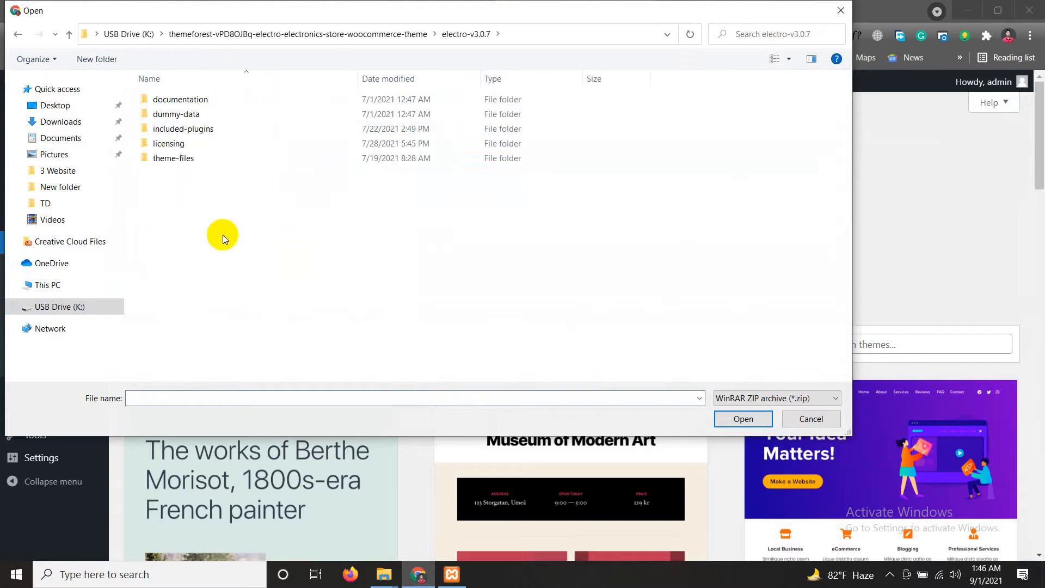
{"action": "double_click", "coordinate": [185, 158]}
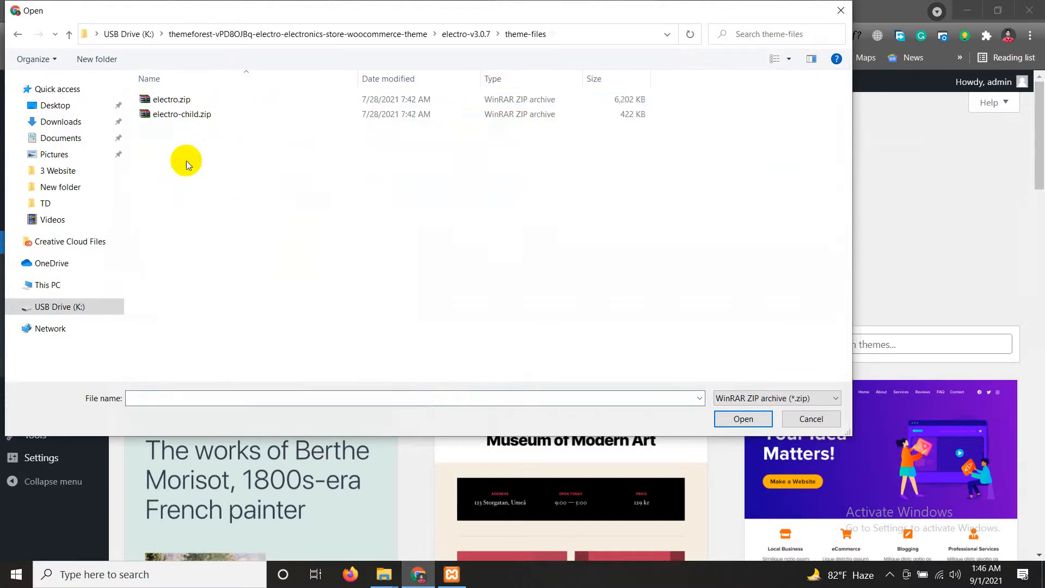
{"action": "left_click", "coordinate": [194, 99]}
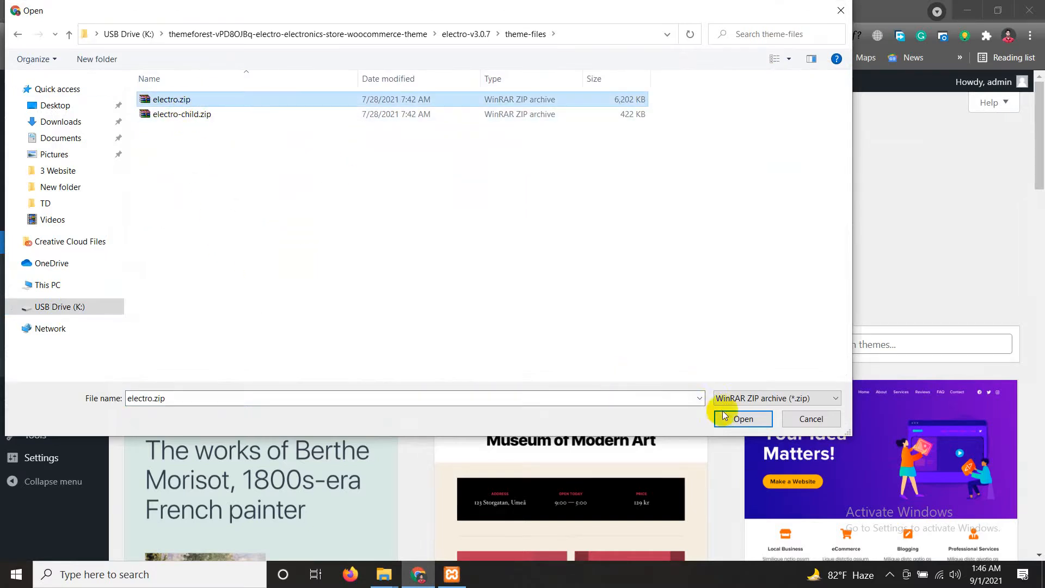
{"action": "left_click", "coordinate": [741, 419]}
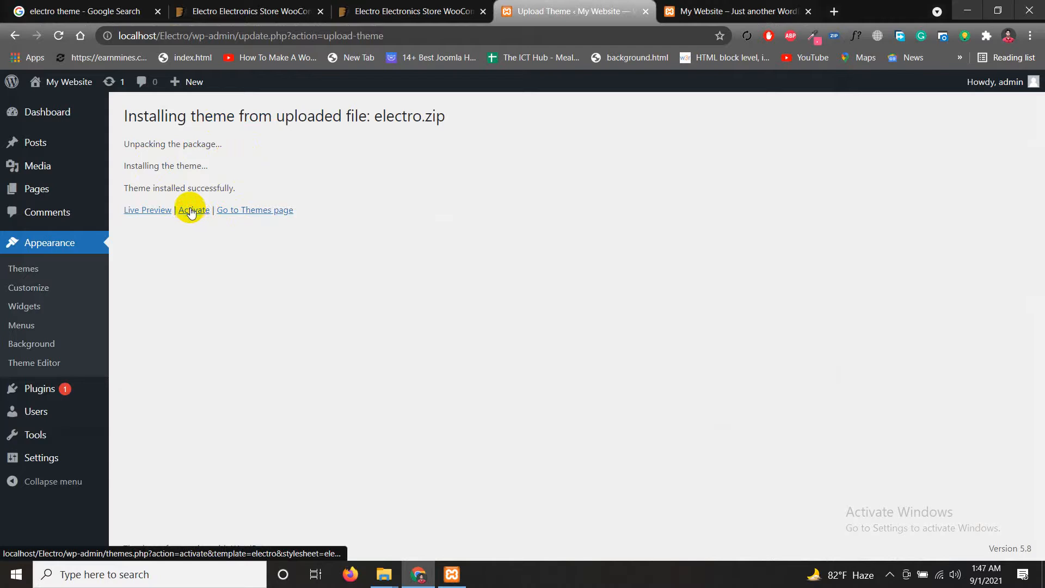
Step: Activate the newly installed Electro theme and switch to the My Website front-page tab
{"action": "left_click", "coordinate": [191, 211]}
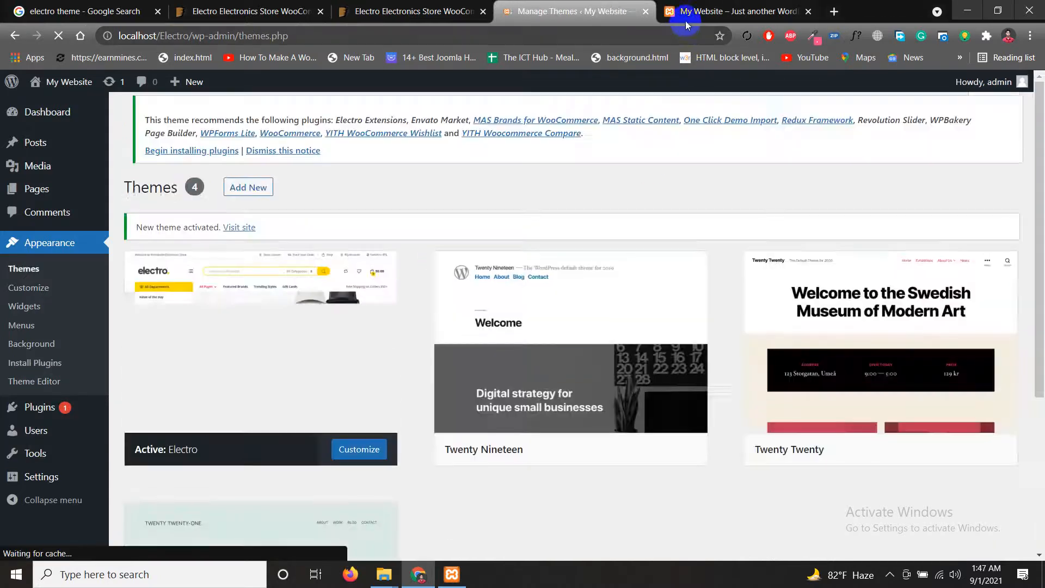
{"action": "left_click", "coordinate": [692, 12]}
Step: Reload the front page to preview Electro, return to Manage Themes, and minimize Chrome
{"action": "left_click", "coordinate": [61, 35]}
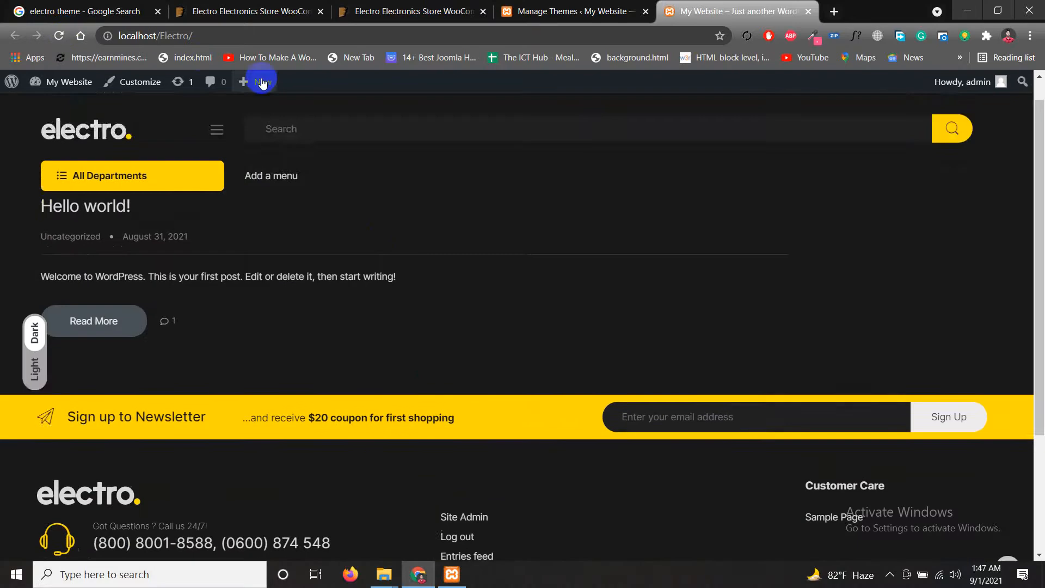
{"action": "scroll", "coordinate": [264, 229], "scroll_direction": "down", "scroll_amount": 3}
{"action": "scroll", "coordinate": [325, 339], "scroll_direction": "up", "scroll_amount": 3}
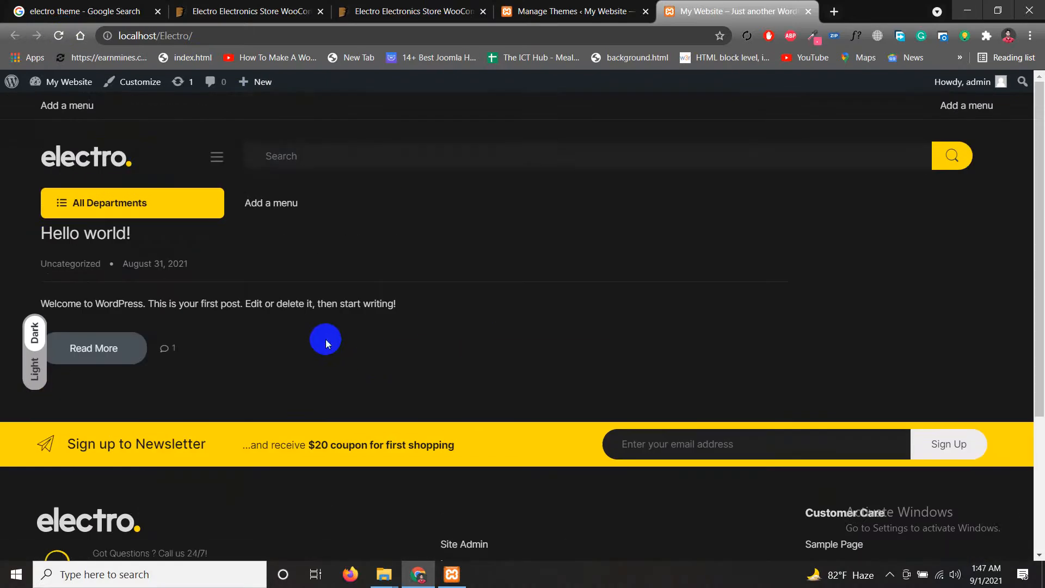
{"action": "left_click_drag", "start_coordinate": [1040, 213], "coordinate": [1044, 163]}
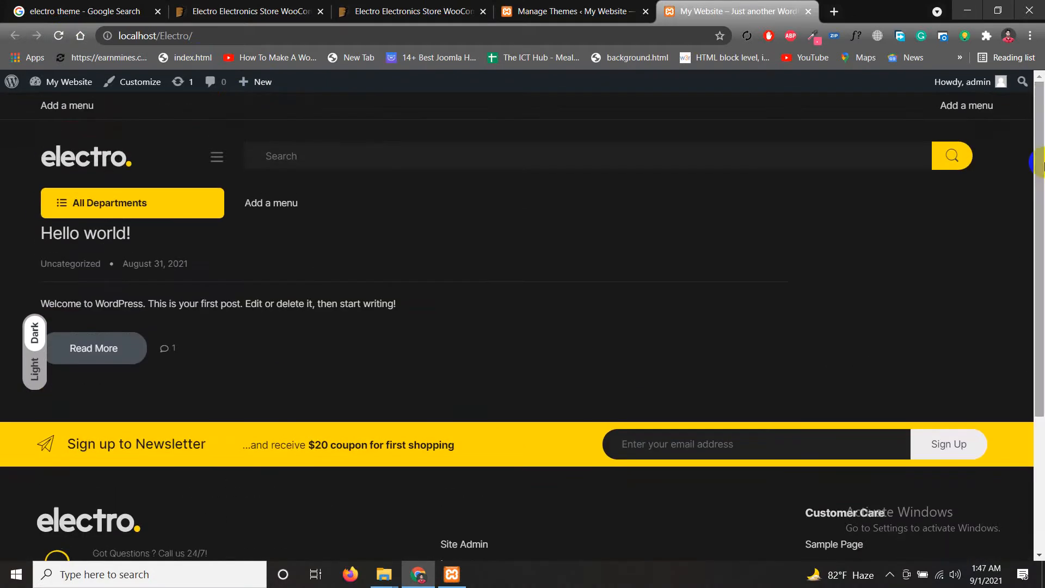
{"action": "left_click", "coordinate": [326, 149]}
{"action": "left_click_drag", "start_coordinate": [1041, 234], "coordinate": [1039, 173]}
{"action": "left_click", "coordinate": [584, 19]}
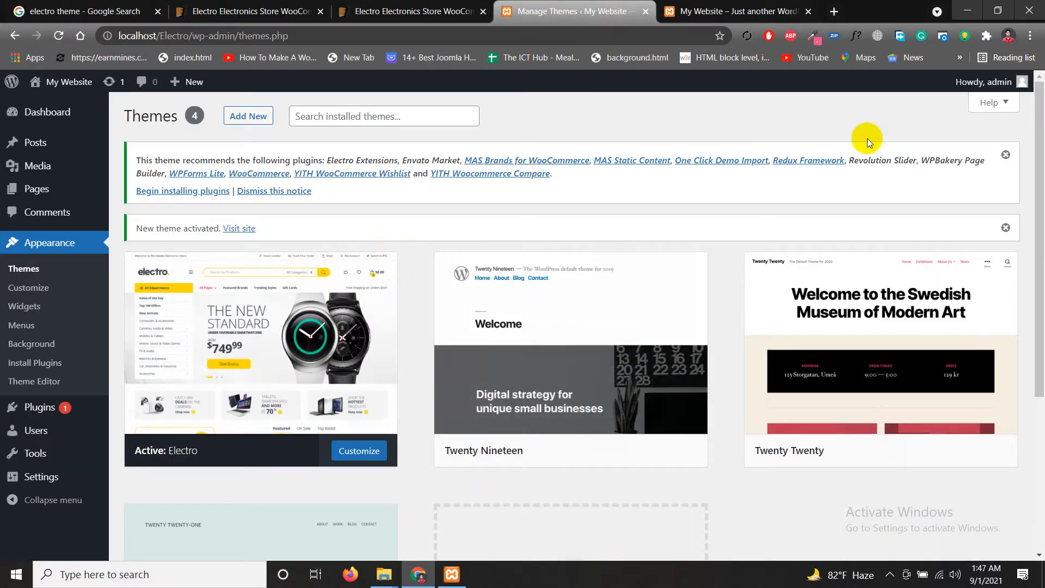
{"action": "left_click", "coordinate": [962, 9]}
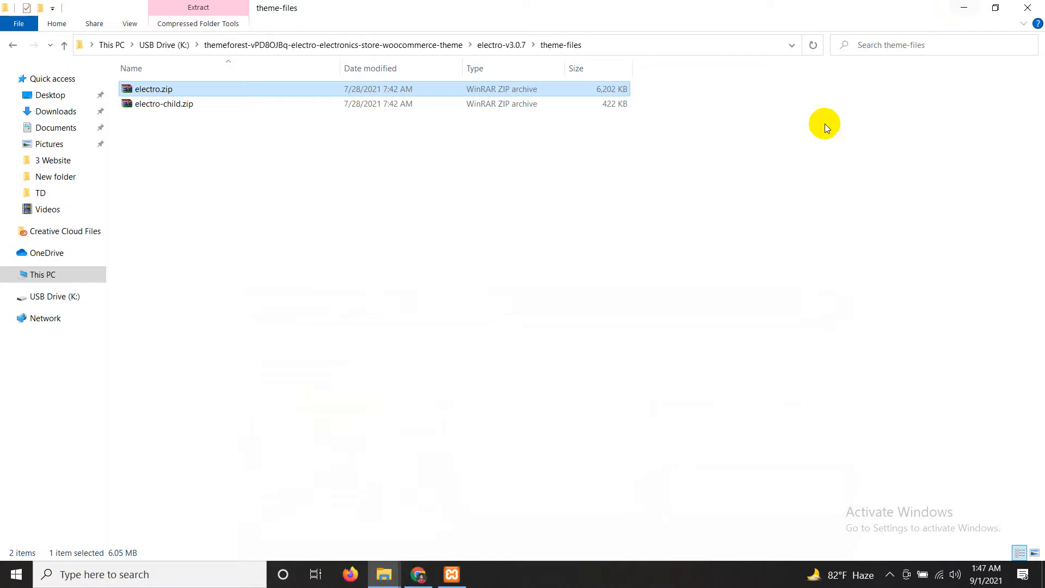
Step: Open a new This PC window at Wordpress (H:)\WP Theme development\htdocs\Electro\wp-content\themes
{"action": "left_click", "coordinate": [297, 254]}
{"action": "left_click_drag", "start_coordinate": [686, 7], "coordinate": [763, 37]}
{"action": "left_click", "coordinate": [31, 24]}
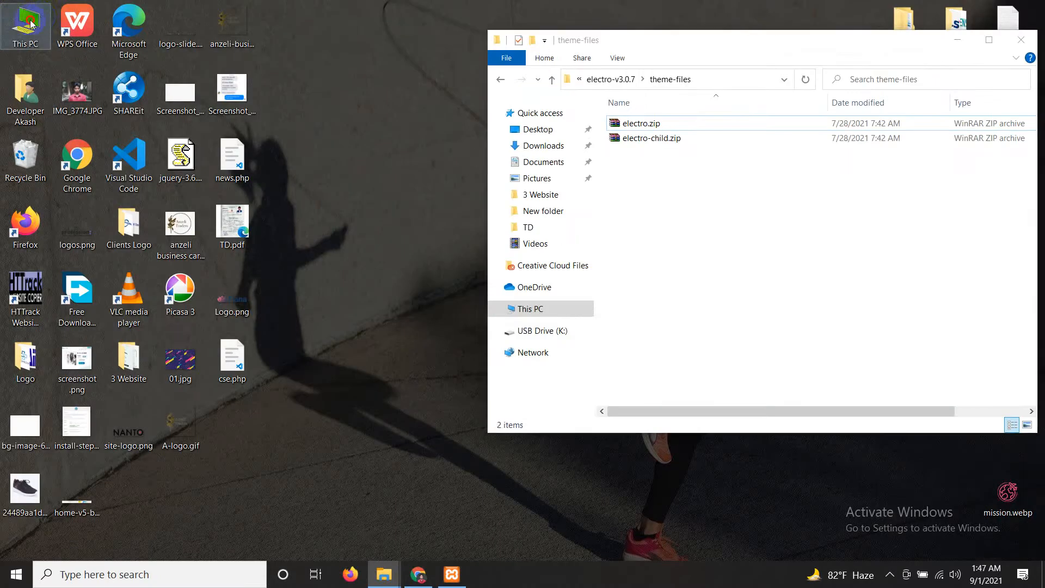
{"action": "double_click", "coordinate": [31, 23]}
{"action": "double_click", "coordinate": [507, 10]}
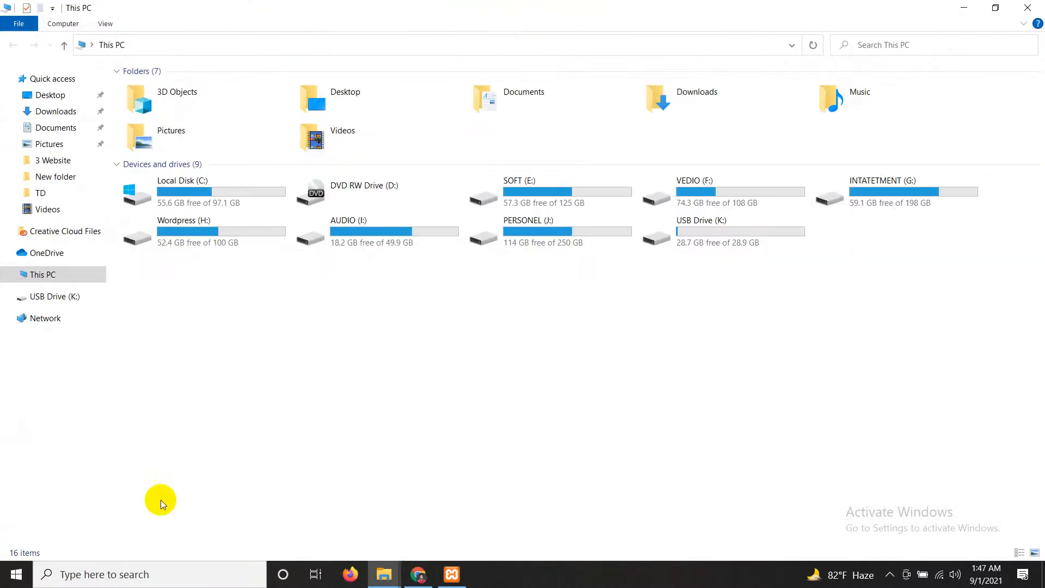
{"action": "double_click", "coordinate": [205, 242]}
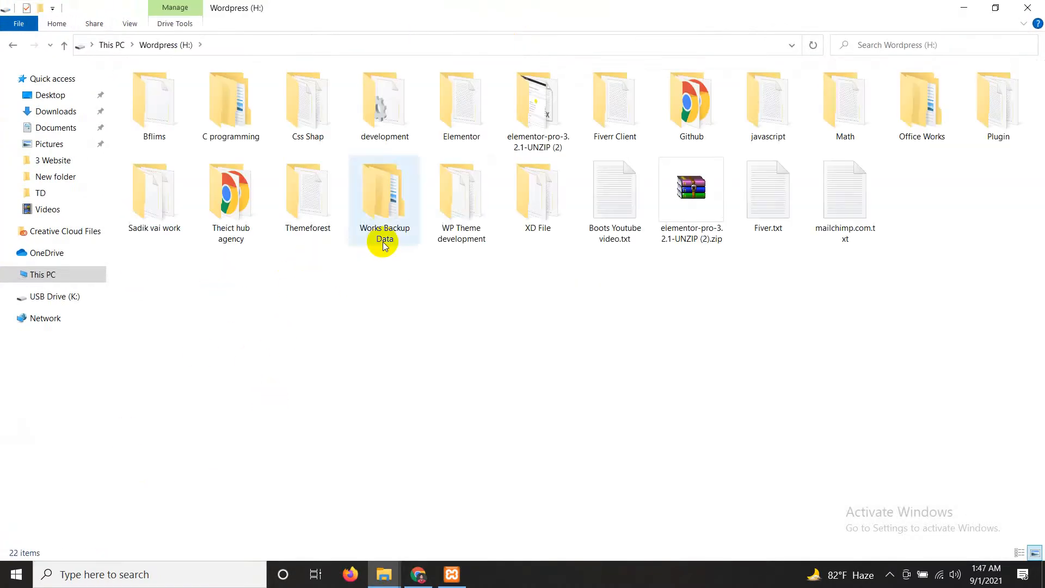
{"action": "double_click", "coordinate": [450, 235]}
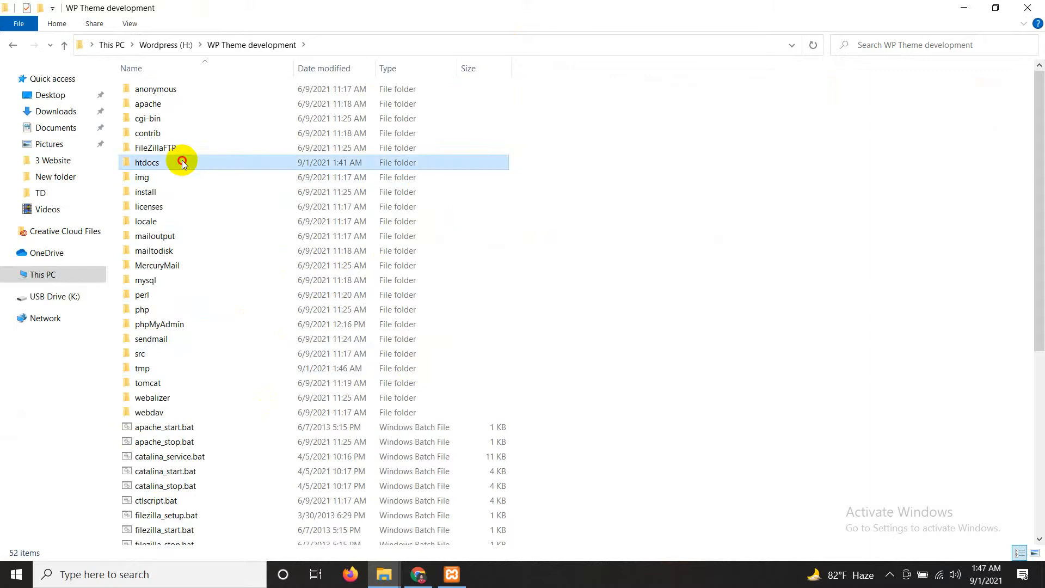
{"action": "double_click", "coordinate": [180, 158]}
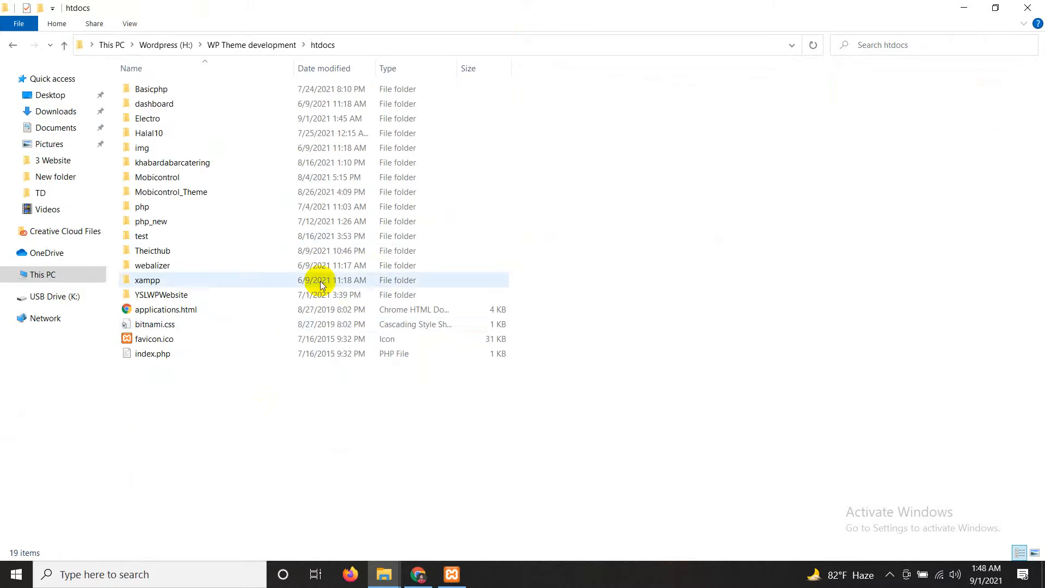
{"action": "double_click", "coordinate": [161, 119]}
{"action": "double_click", "coordinate": [159, 103]}
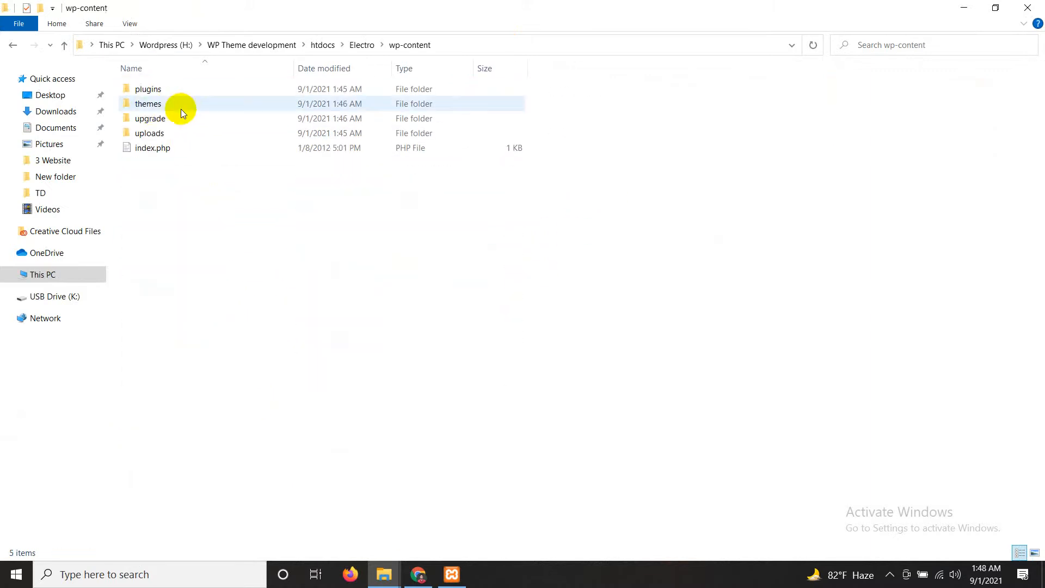
{"action": "double_click", "coordinate": [149, 105]}
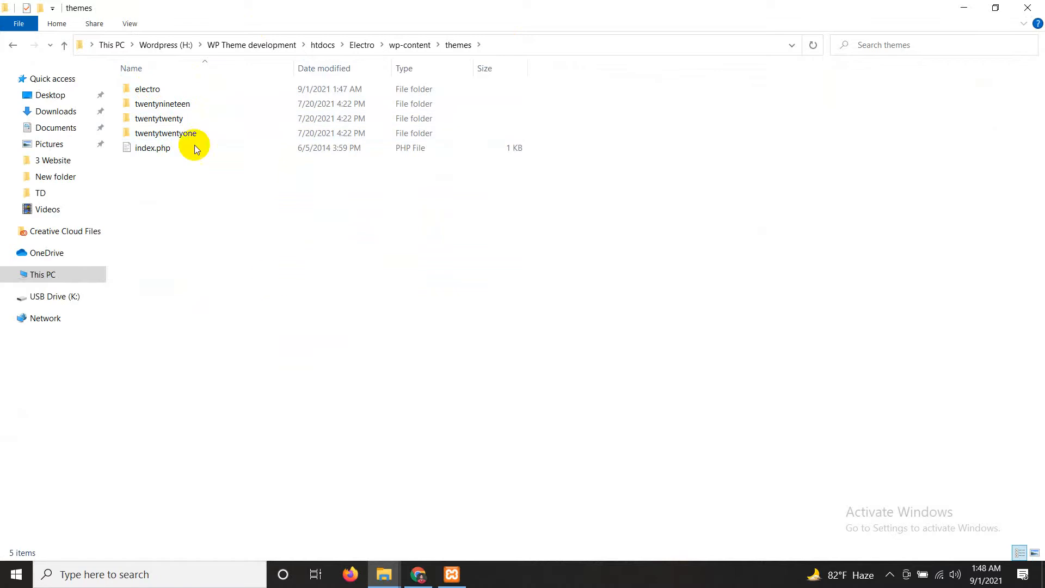
Step: Copy electro-child.zip into the themes folder and extract the electro-child folder with WinRAR
{"action": "left_click_drag", "start_coordinate": [651, 6], "coordinate": [227, 43]}
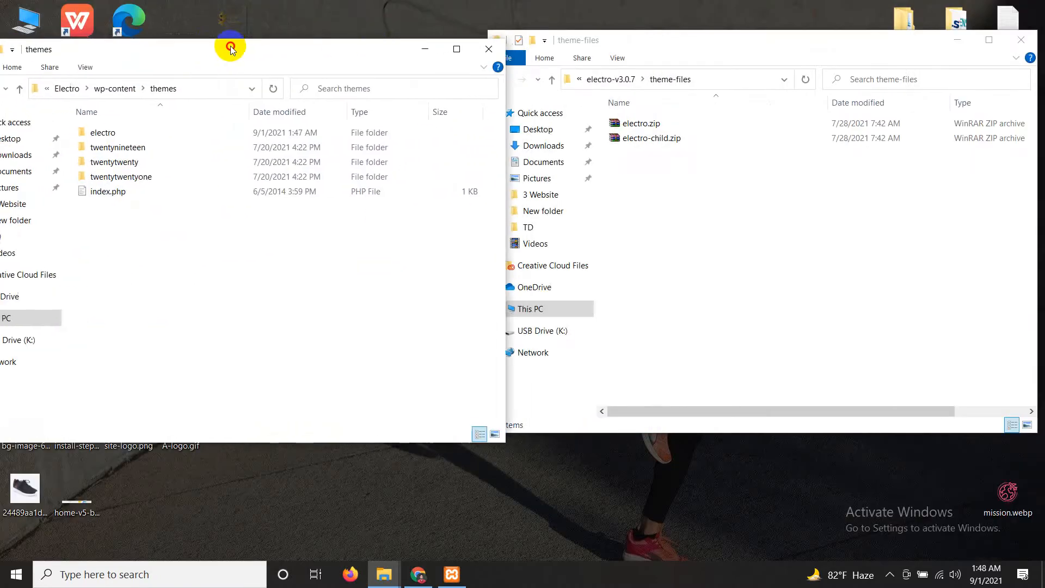
{"action": "left_click", "coordinate": [660, 140]}
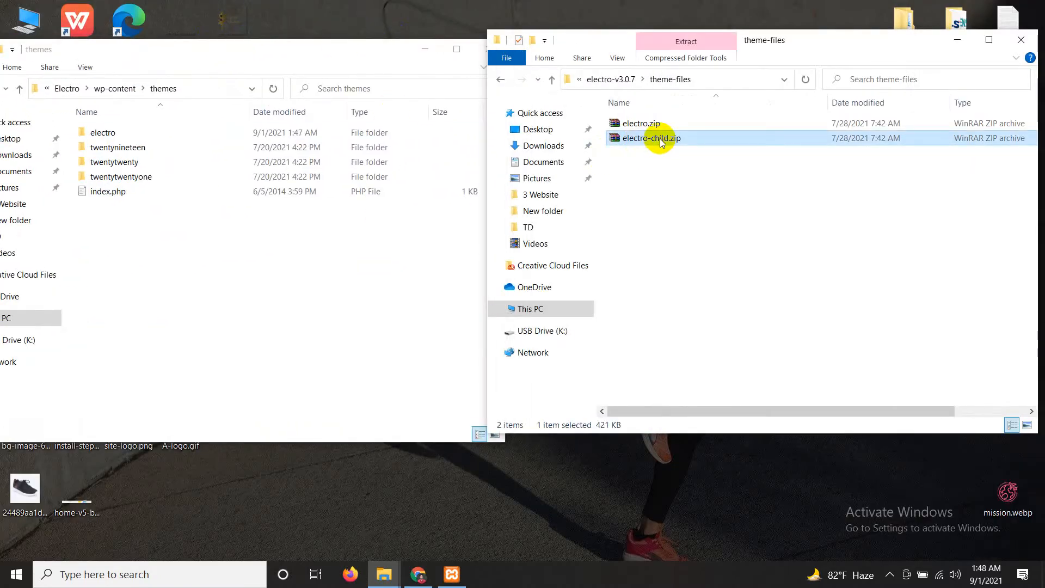
{"action": "left_click_drag", "start_coordinate": [661, 142], "coordinate": [261, 308]}
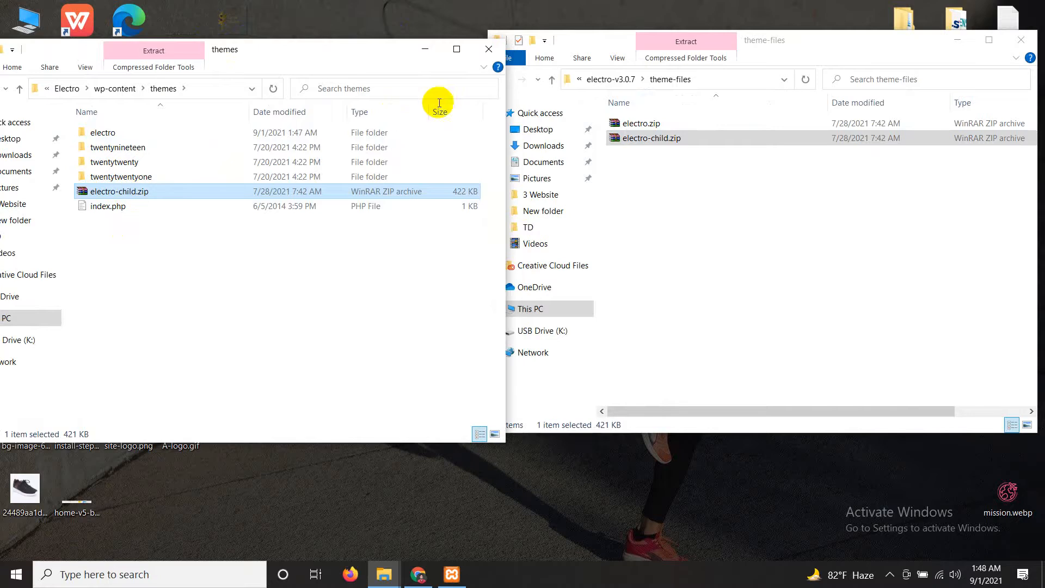
{"action": "left_click", "coordinate": [456, 49]}
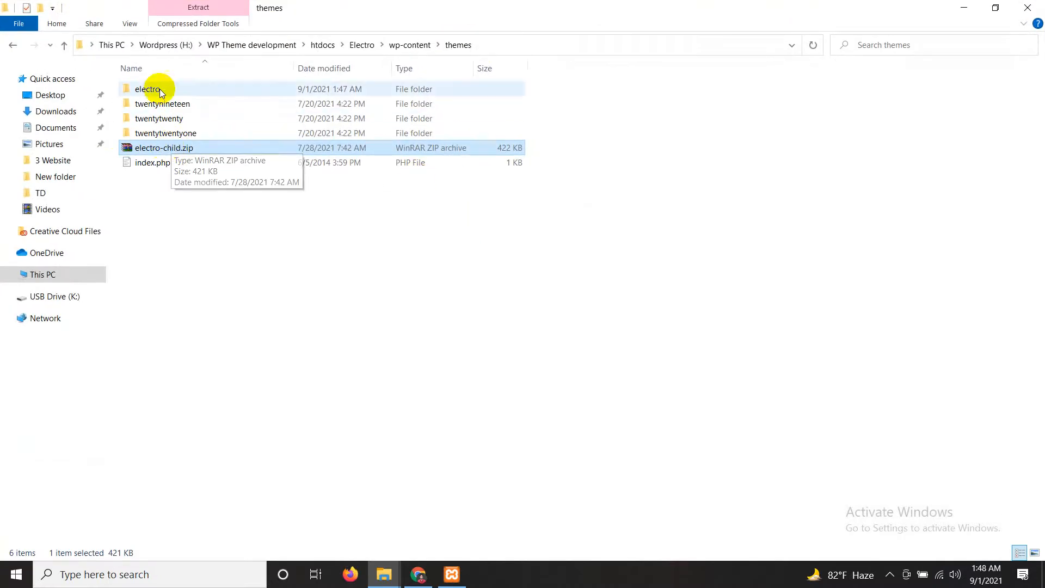
{"action": "left_click", "coordinate": [179, 150]}
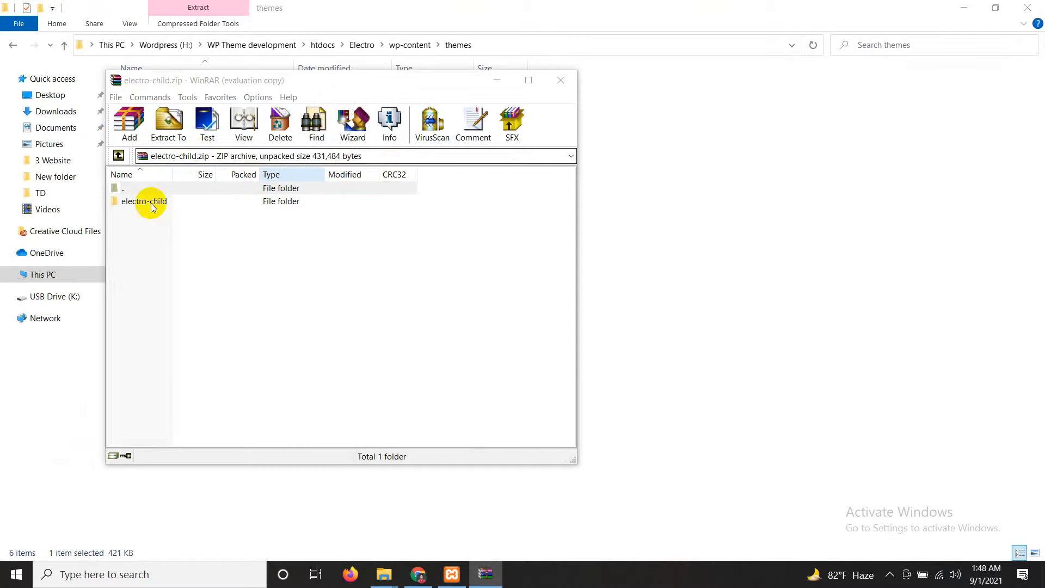
{"action": "left_click_drag", "start_coordinate": [151, 203], "coordinate": [767, 262]}
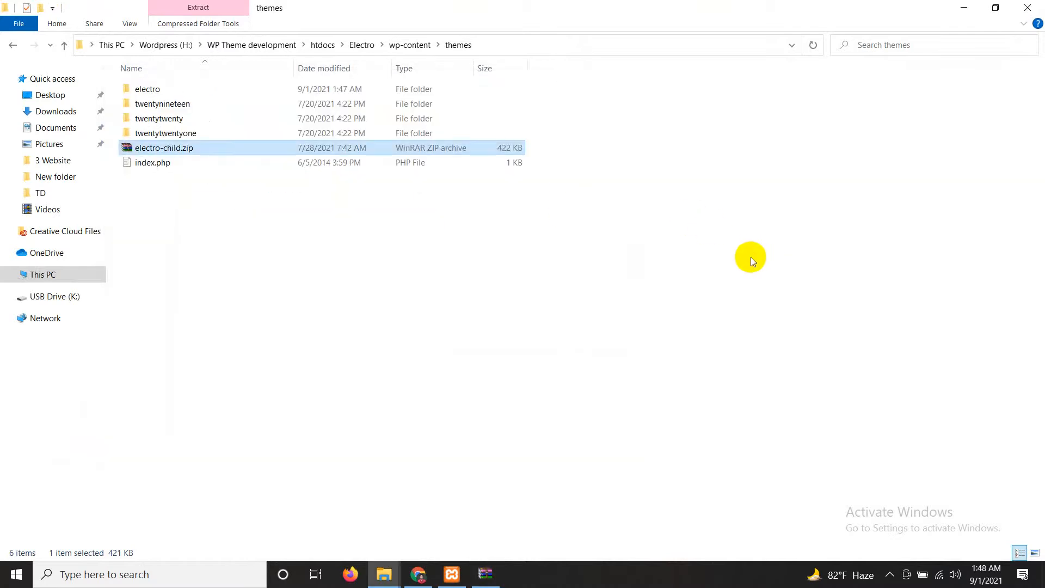
Step: Delete the leftover electro-child.zip from the themes folder
{"action": "left_click", "coordinate": [183, 168]}
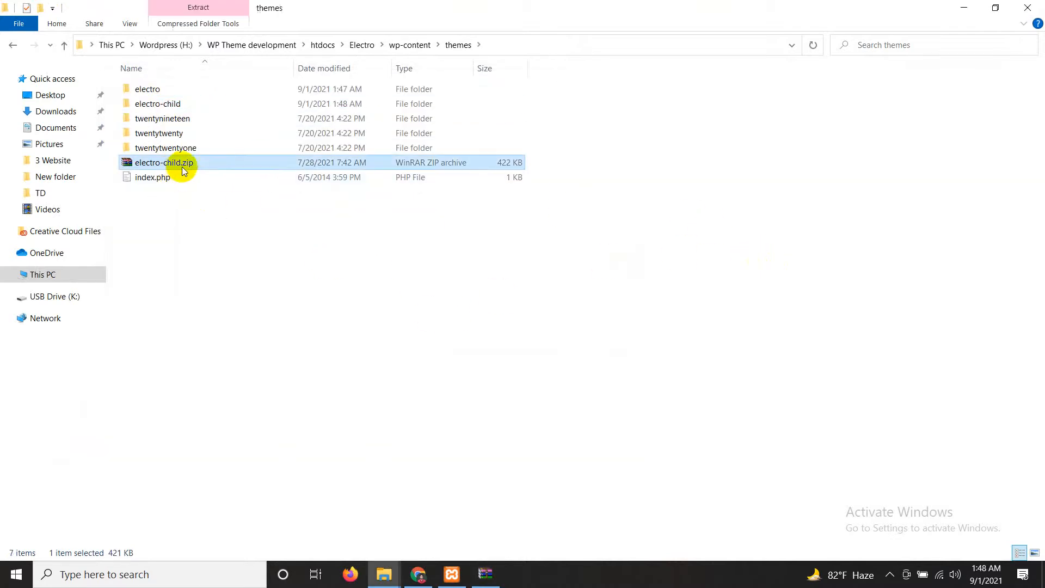
{"action": "right_click", "coordinate": [192, 162]}
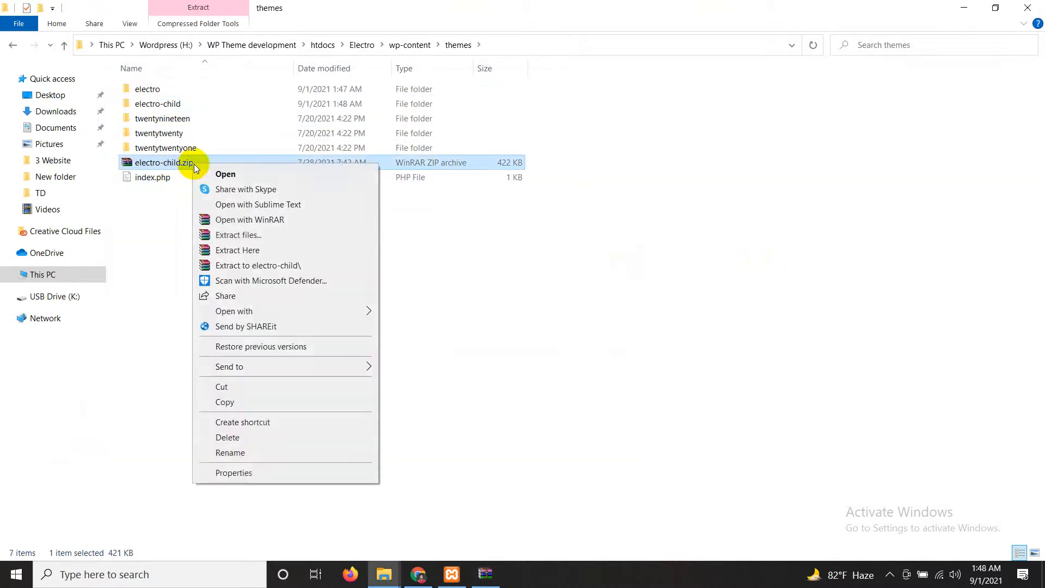
{"action": "left_click", "coordinate": [235, 439]}
Step: Refresh Appearance > Themes, activate Electro Child, and begin installing its recommended plugins
{"action": "left_click", "coordinate": [418, 574]}
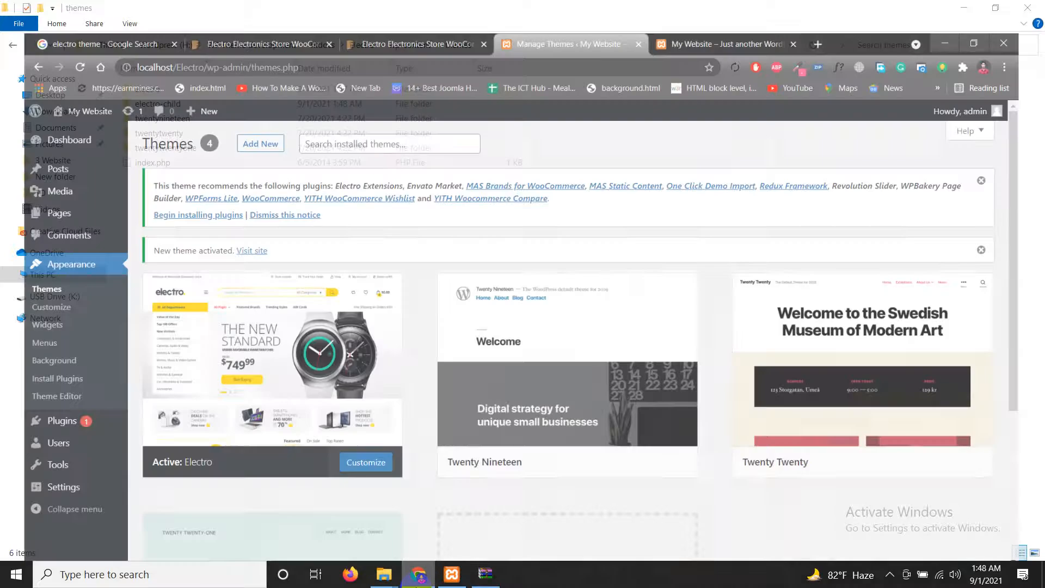
{"action": "left_click", "coordinate": [69, 270]}
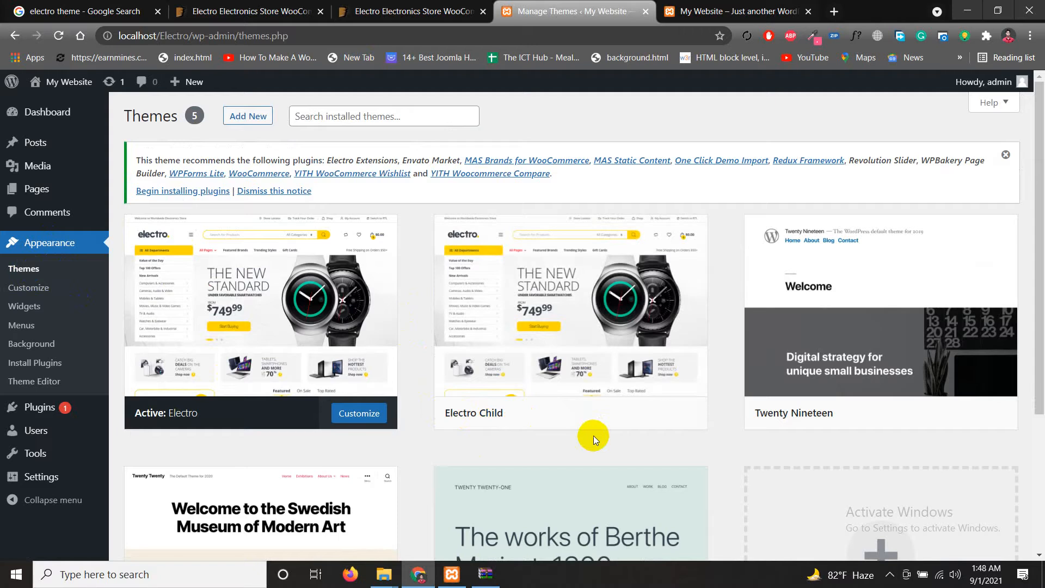
{"action": "mouse_move", "coordinate": [600, 392]}
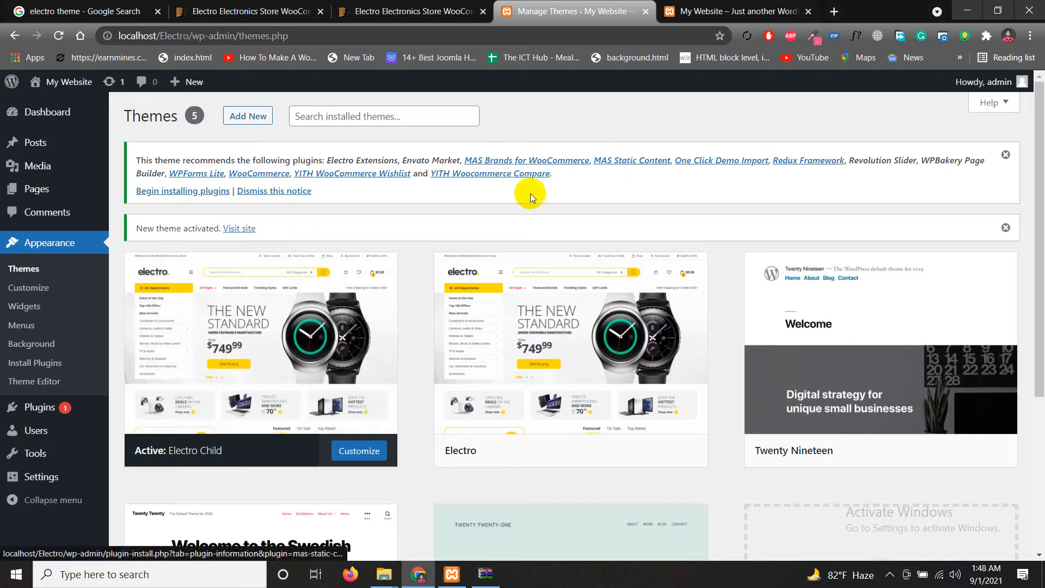
{"action": "left_click", "coordinate": [153, 194]}
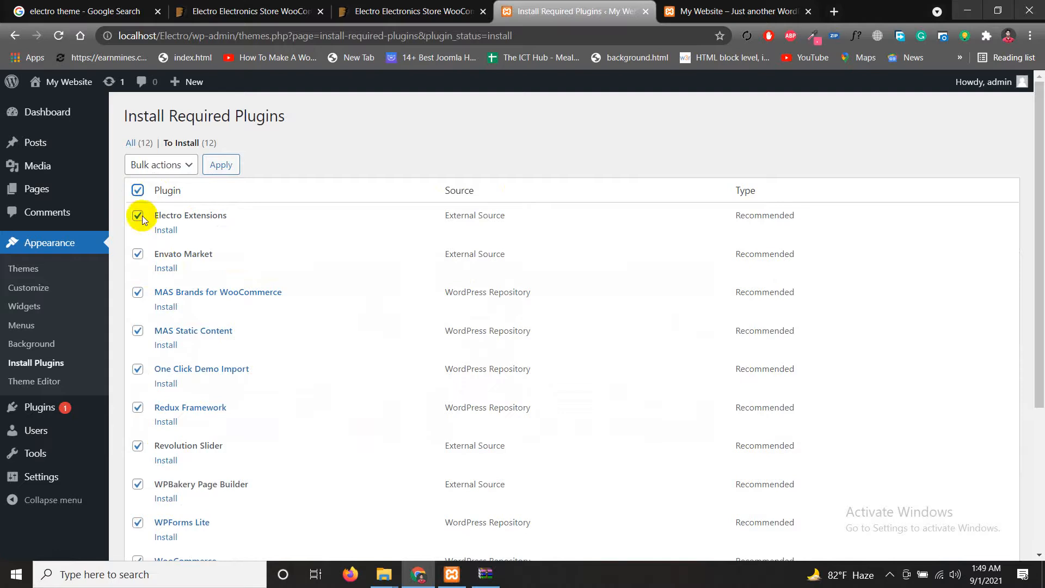
Step: Bulk-install all 12 required plugins, then return to the Required Plugins Installer list
{"action": "left_click", "coordinate": [143, 165]}
{"action": "left_click", "coordinate": [154, 199]}
{"action": "left_click", "coordinate": [221, 164]}
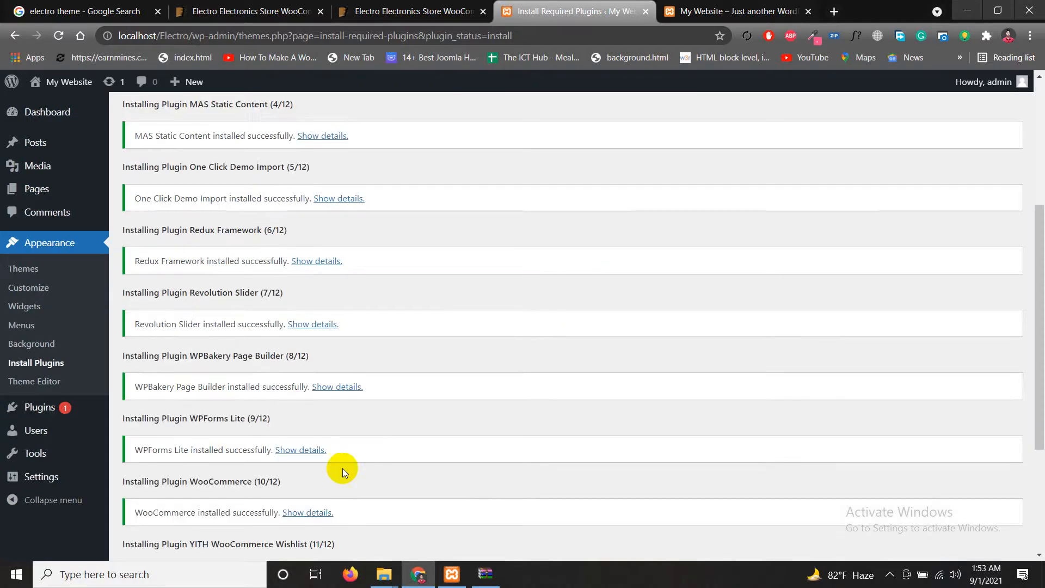
{"action": "scroll", "coordinate": [348, 462], "scroll_direction": "down", "scroll_amount": 4}
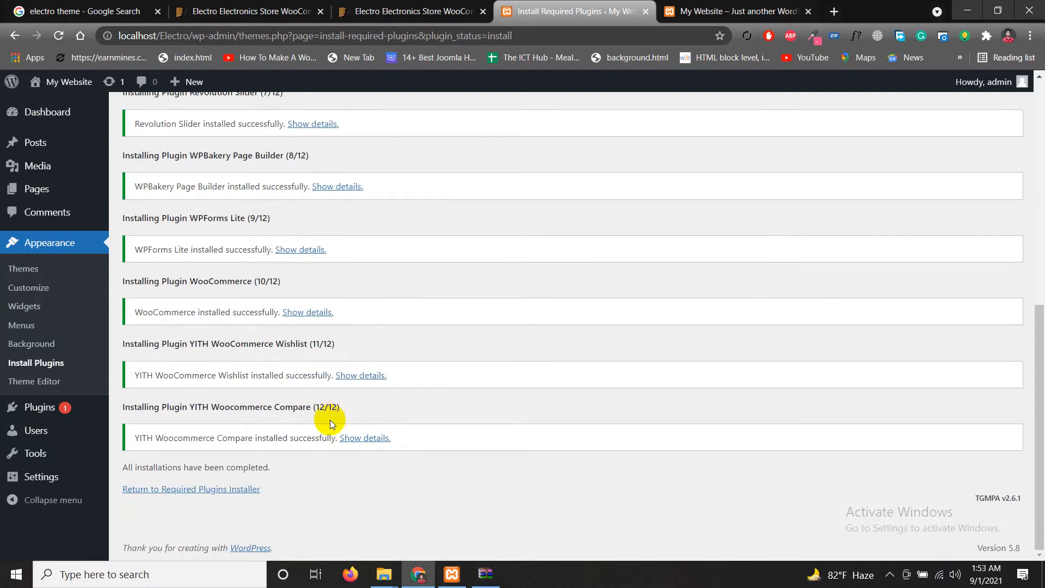
{"action": "left_click_drag", "start_coordinate": [341, 408], "coordinate": [320, 407]}
{"action": "left_click", "coordinate": [169, 489]}
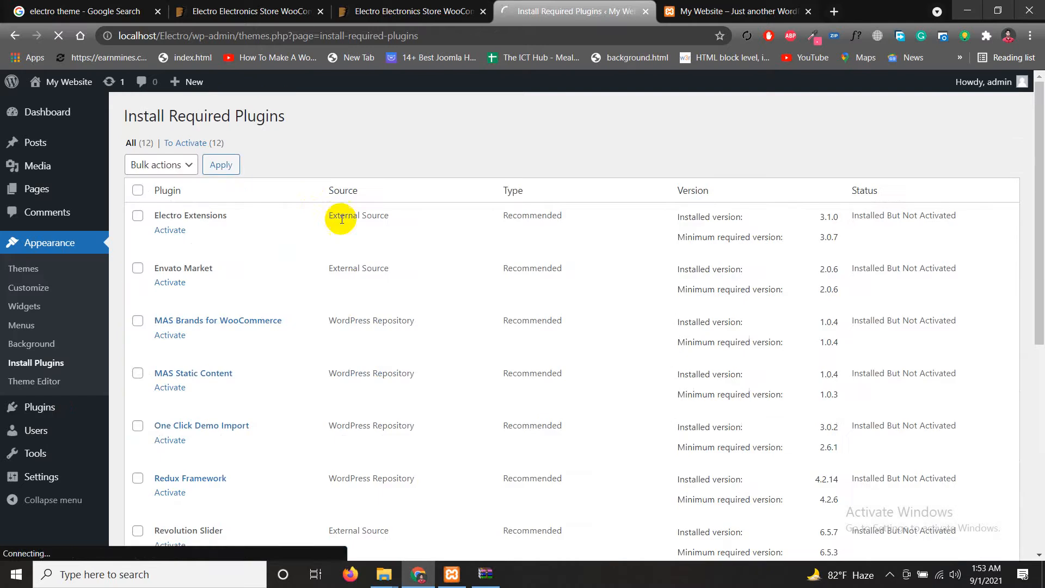
Step: Select all twelve required plugins, bulk-activate them, and return to the Dashboard
{"action": "left_click", "coordinate": [137, 192]}
{"action": "left_click", "coordinate": [158, 165]}
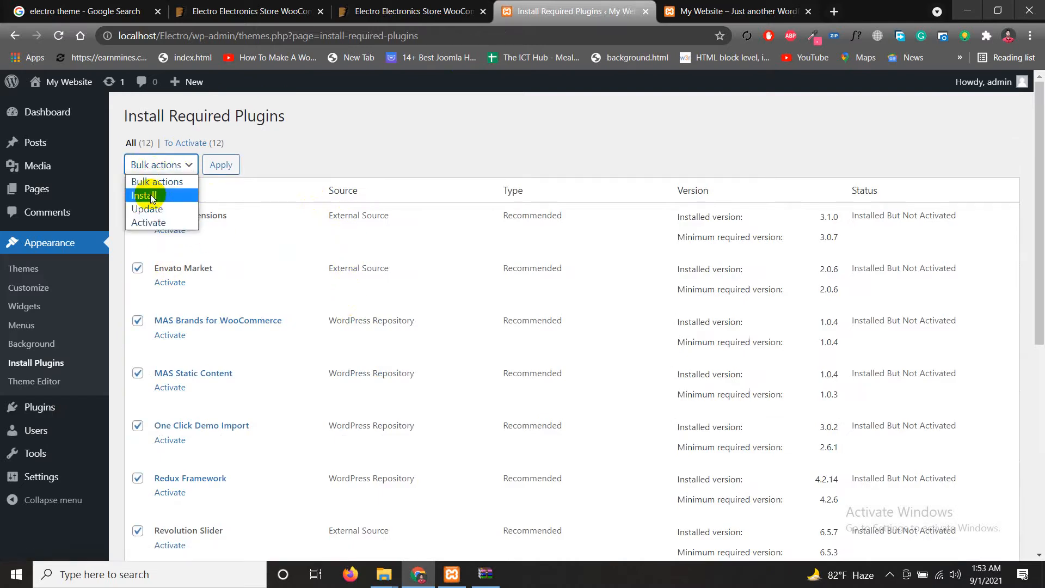
{"action": "left_click", "coordinate": [148, 222]}
{"action": "left_click", "coordinate": [220, 164]}
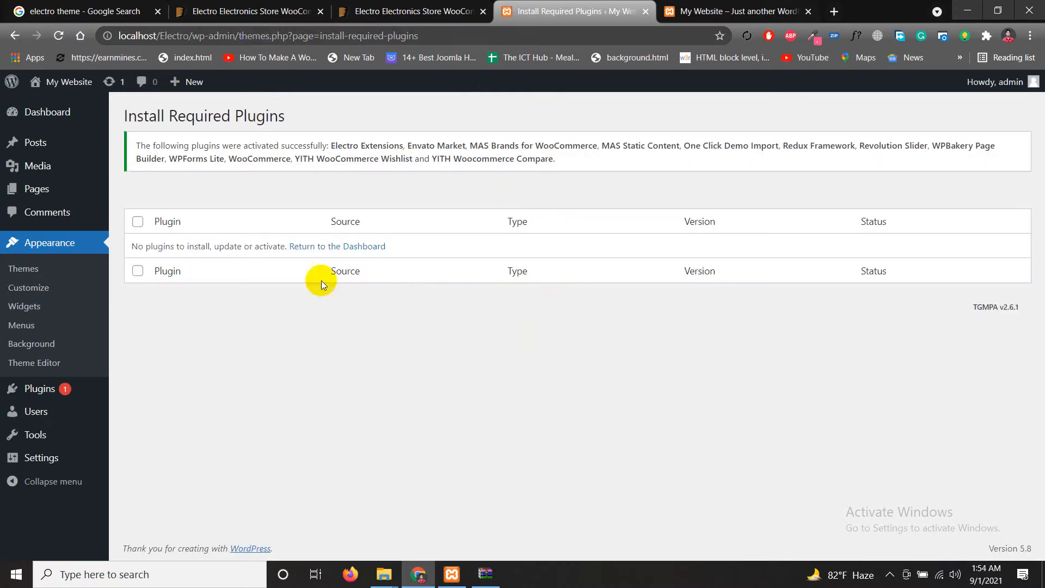
{"action": "left_click", "coordinate": [318, 247]}
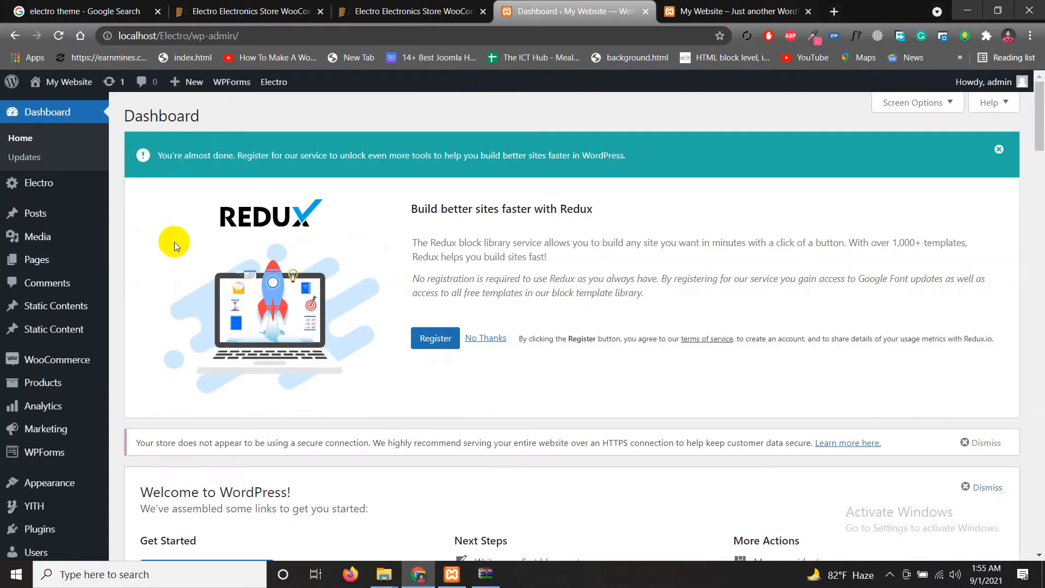
Step: Scroll through the Dashboard, then switch to the My Website front-end tab
{"action": "scroll", "coordinate": [482, 357], "scroll_direction": "down", "scroll_amount": 9}
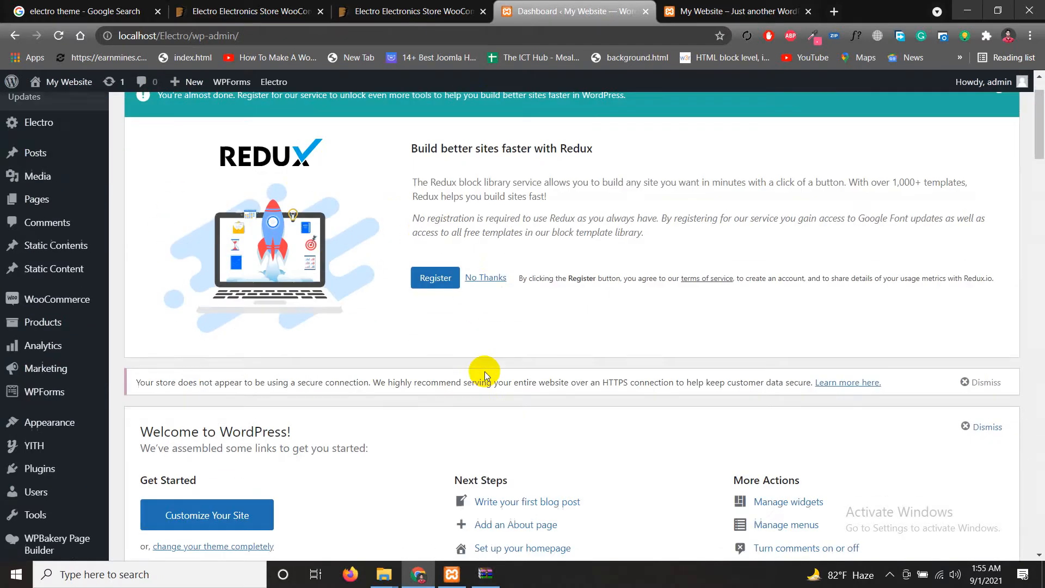
{"action": "scroll", "coordinate": [459, 402], "scroll_direction": "up", "scroll_amount": 9}
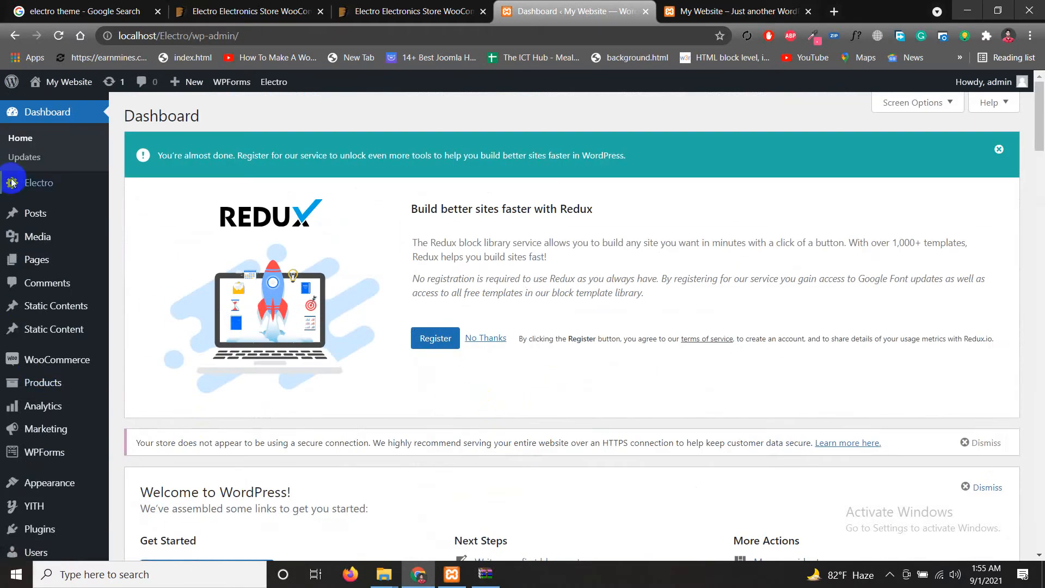
{"action": "scroll", "coordinate": [22, 443], "scroll_direction": "down", "scroll_amount": 10}
{"action": "mouse_move", "coordinate": [22, 446]}
{"action": "scroll", "coordinate": [23, 447], "scroll_direction": "down", "scroll_amount": 1}
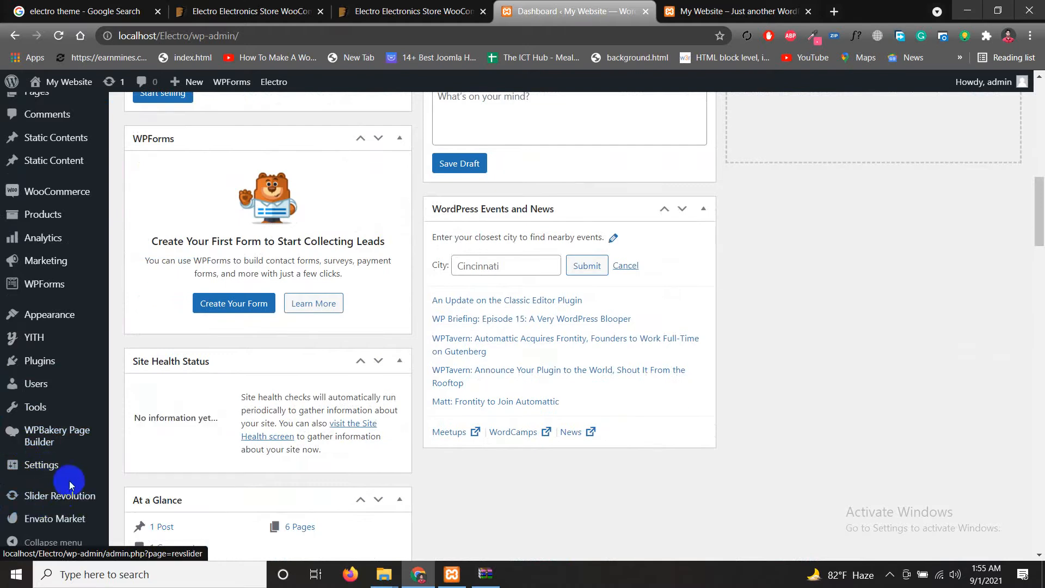
{"action": "scroll", "coordinate": [373, 270], "scroll_direction": "up", "scroll_amount": 10}
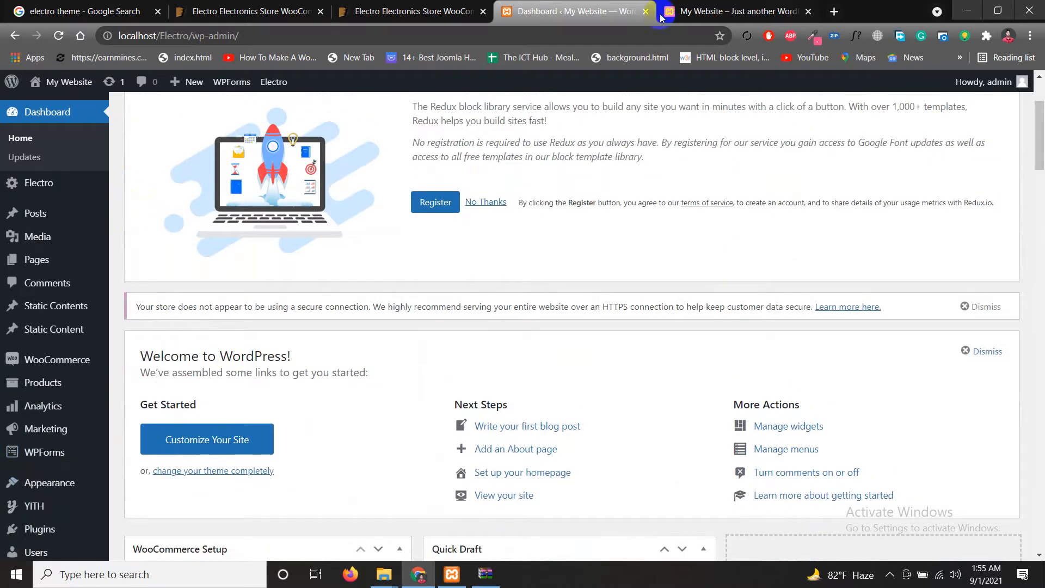
{"action": "left_click", "coordinate": [736, 11]}
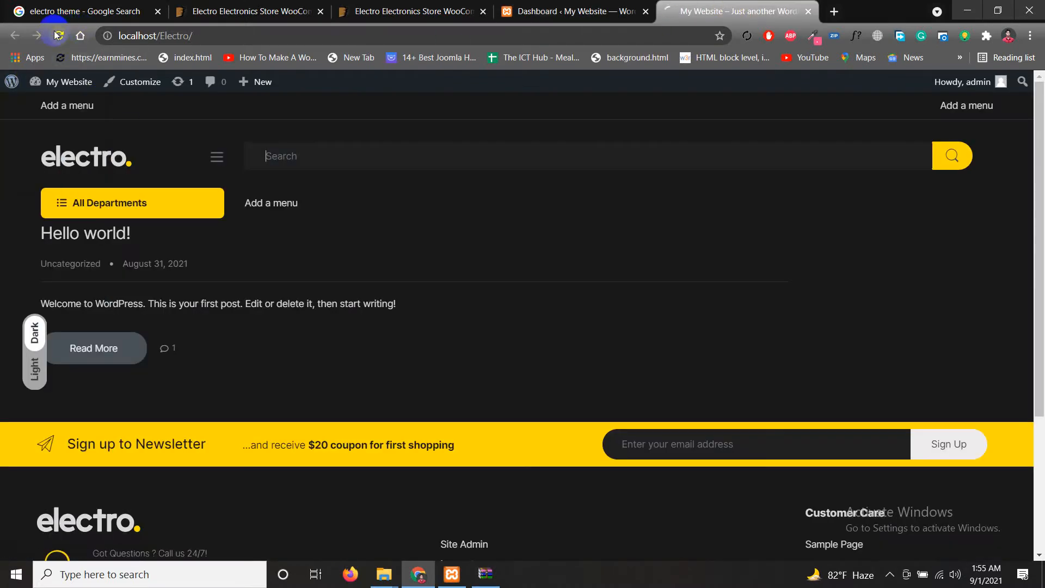
Step: Check the Electro storefront header and search, compare with the ThemeForest preview, then return to Dashboard
{"action": "left_click", "coordinate": [380, 141]}
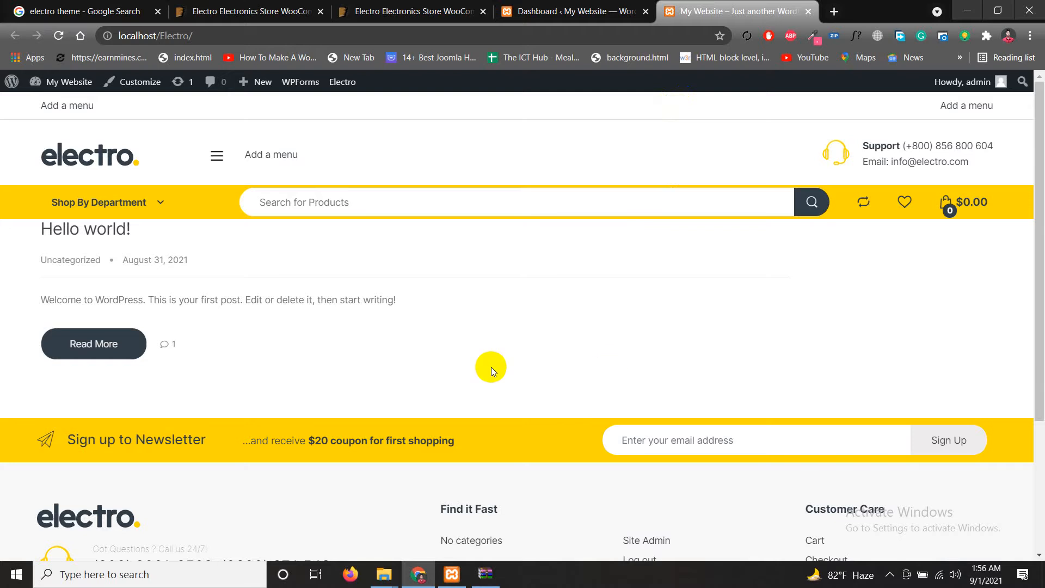
{"action": "scroll", "coordinate": [353, 338], "scroll_direction": "down", "scroll_amount": 3}
{"action": "scroll", "coordinate": [488, 451], "scroll_direction": "up", "scroll_amount": 3}
{"action": "scroll", "coordinate": [482, 369], "scroll_direction": "down", "scroll_amount": 3}
{"action": "scroll", "coordinate": [476, 368], "scroll_direction": "up", "scroll_amount": 3}
{"action": "left_click", "coordinate": [375, 11]}
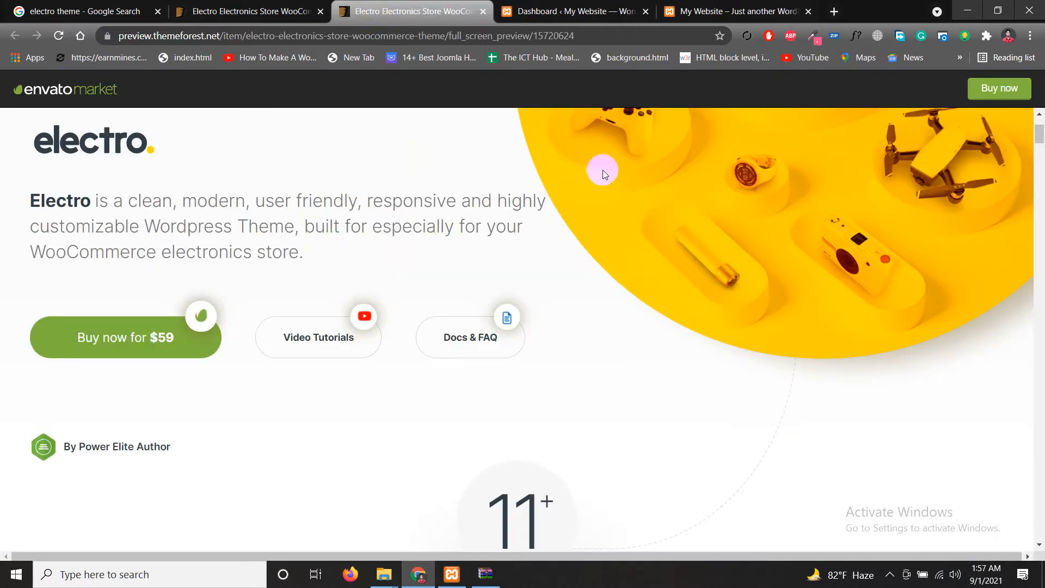
{"action": "left_click", "coordinate": [556, 4]}
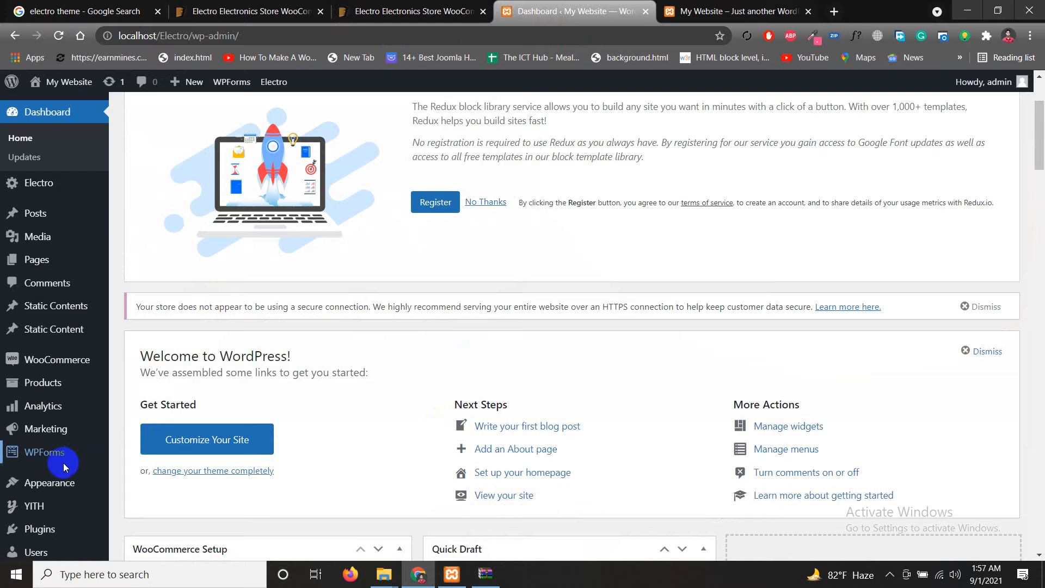
Step: Open Appearance > Import Demo Data and import the WP Bakery Page Builder demo content
{"action": "scroll", "coordinate": [60, 465], "scroll_direction": "down", "scroll_amount": 5}
{"action": "mouse_move", "coordinate": [49, 314]}
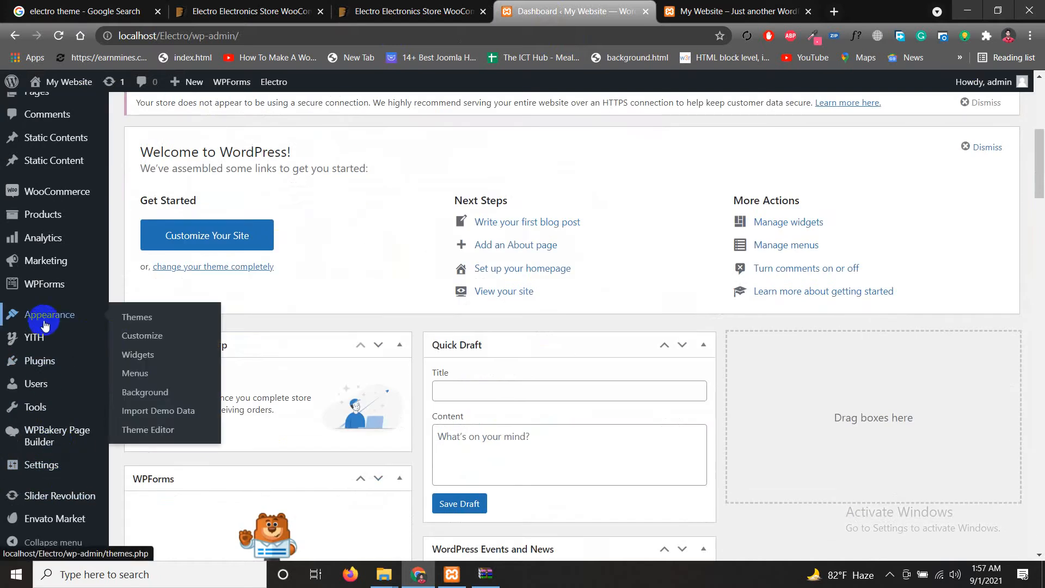
{"action": "left_click", "coordinate": [166, 415]}
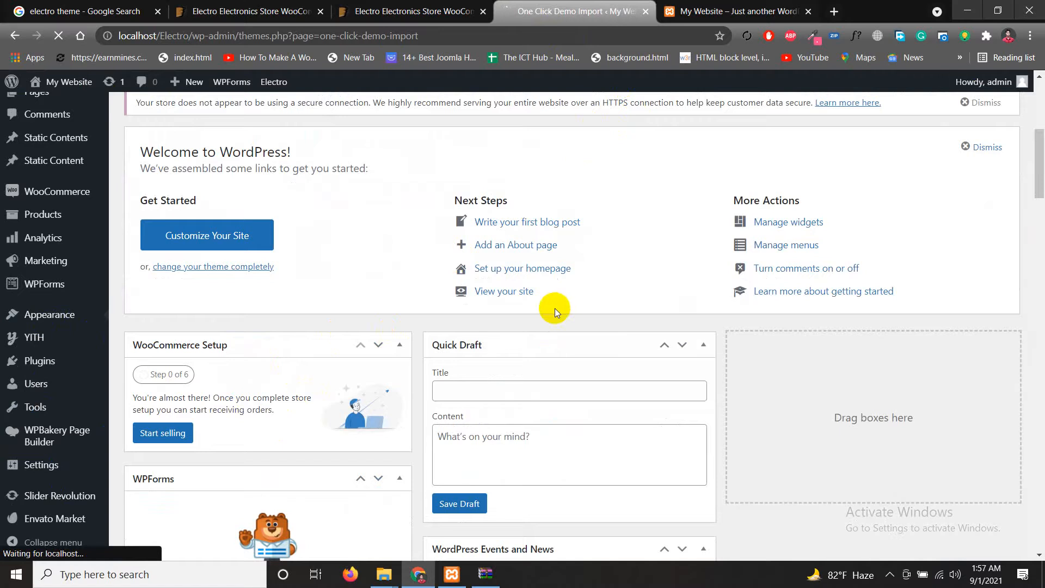
{"action": "scroll", "coordinate": [531, 336], "scroll_direction": "down", "scroll_amount": 2}
{"action": "scroll", "coordinate": [522, 336], "scroll_direction": "down", "scroll_amount": 1}
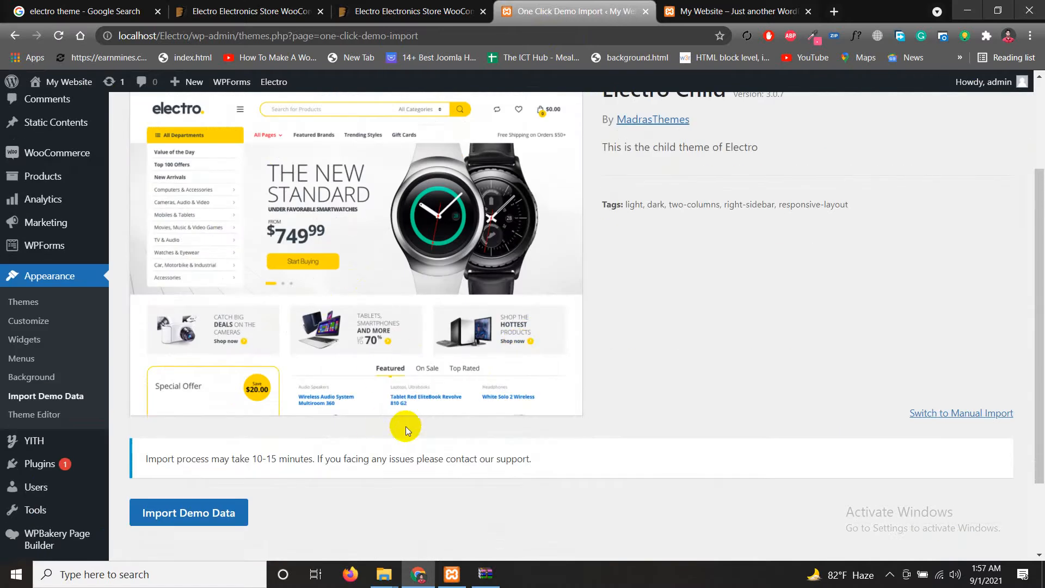
{"action": "scroll", "coordinate": [406, 426], "scroll_direction": "down", "scroll_amount": 2}
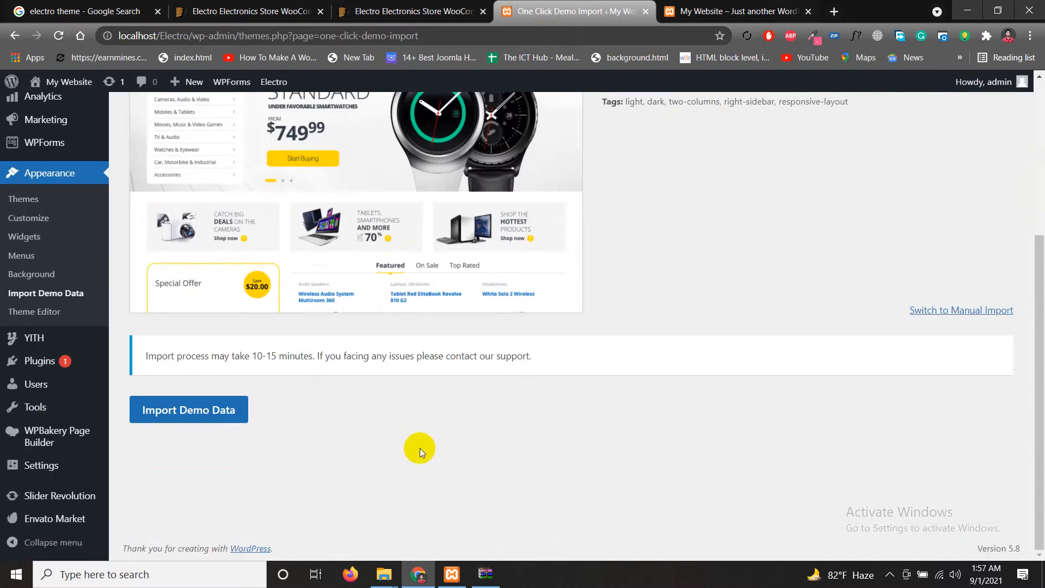
{"action": "left_click", "coordinate": [198, 415]}
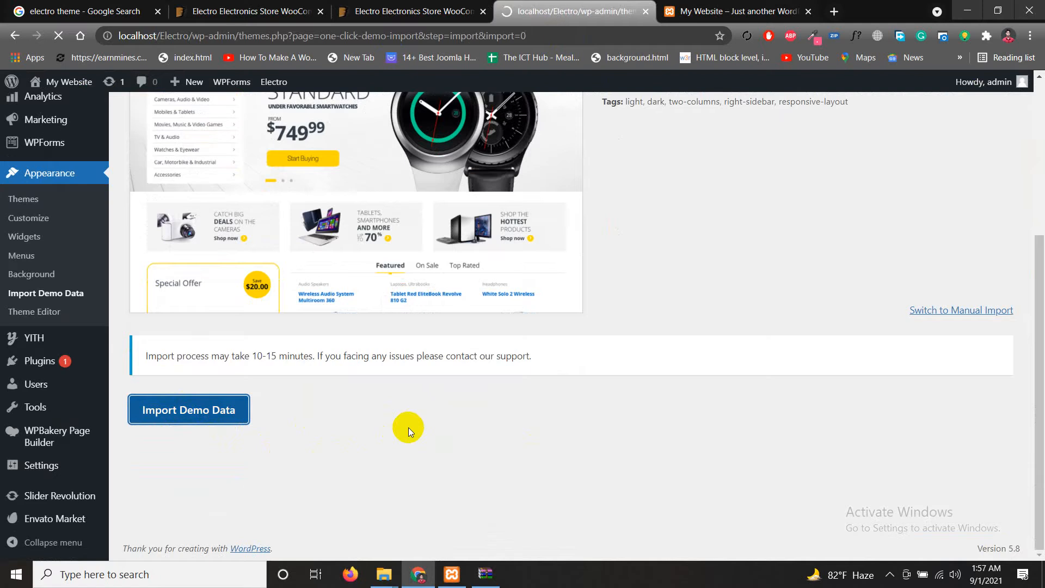
{"action": "scroll", "coordinate": [407, 428], "scroll_direction": "down", "scroll_amount": 4}
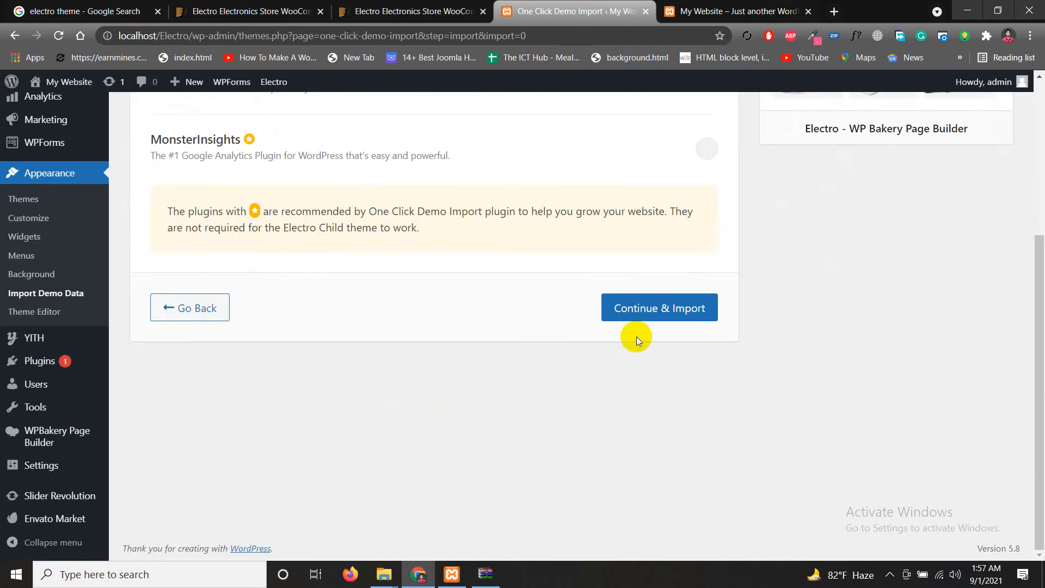
{"action": "left_click", "coordinate": [660, 306]}
{"action": "scroll", "coordinate": [584, 370], "scroll_direction": "up", "scroll_amount": 2}
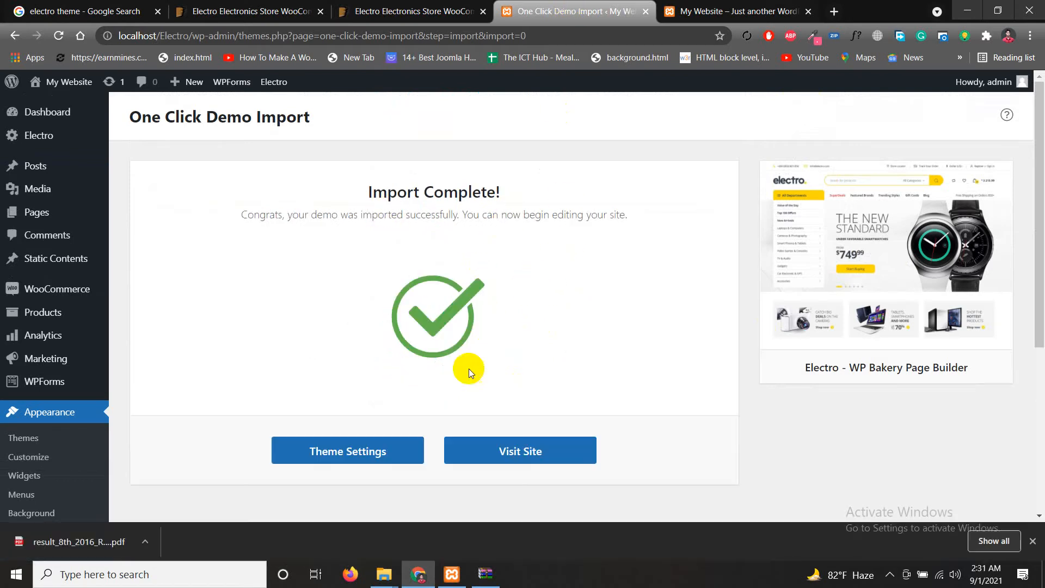
Step: Open the live site in a new tab and scroll through the imported demo homepage
{"action": "left_click", "coordinate": [534, 451]}
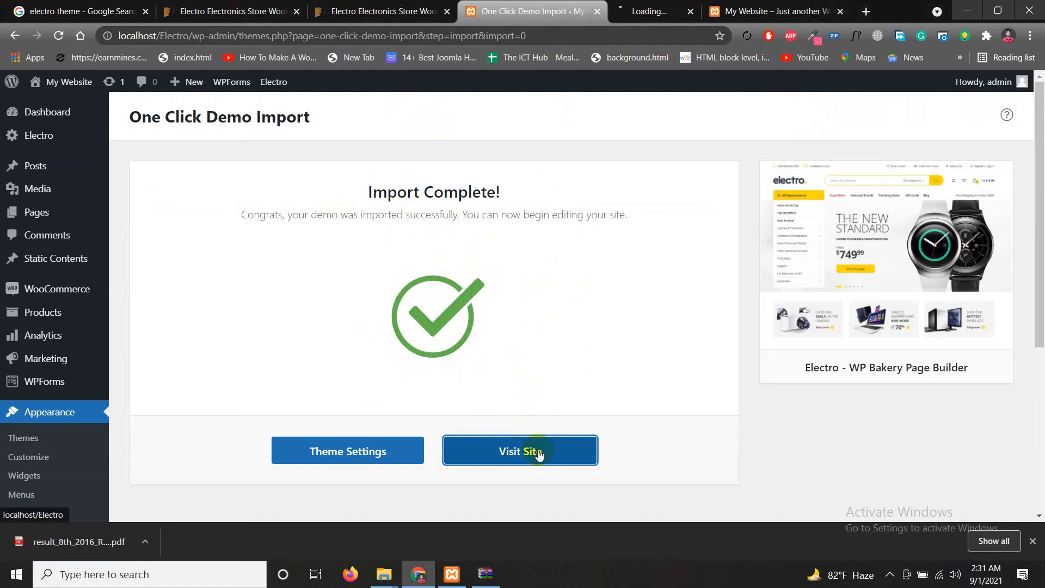
{"action": "left_click", "coordinate": [632, 11]}
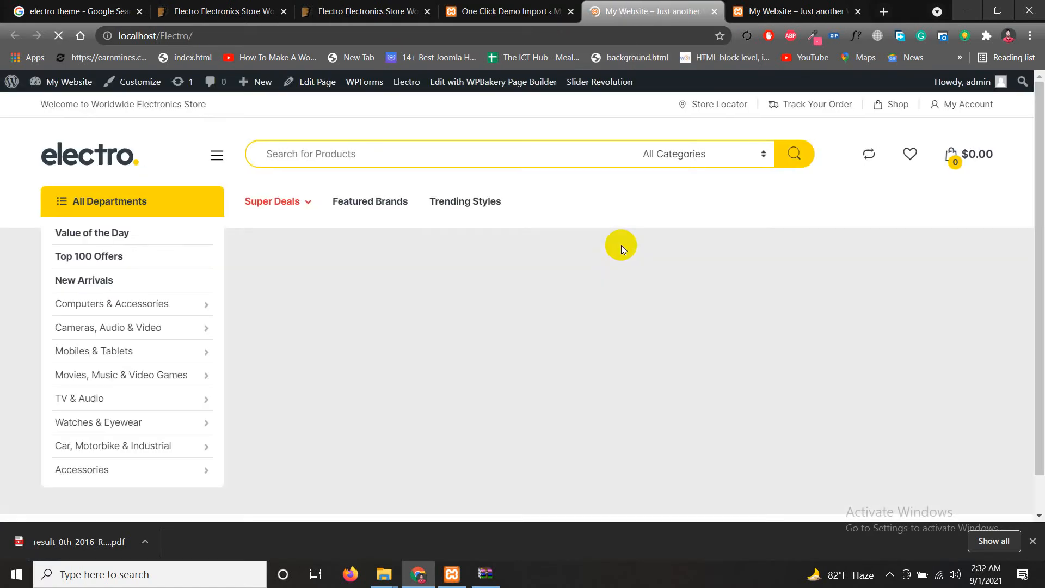
{"action": "scroll", "coordinate": [641, 274], "scroll_direction": "down", "scroll_amount": 3}
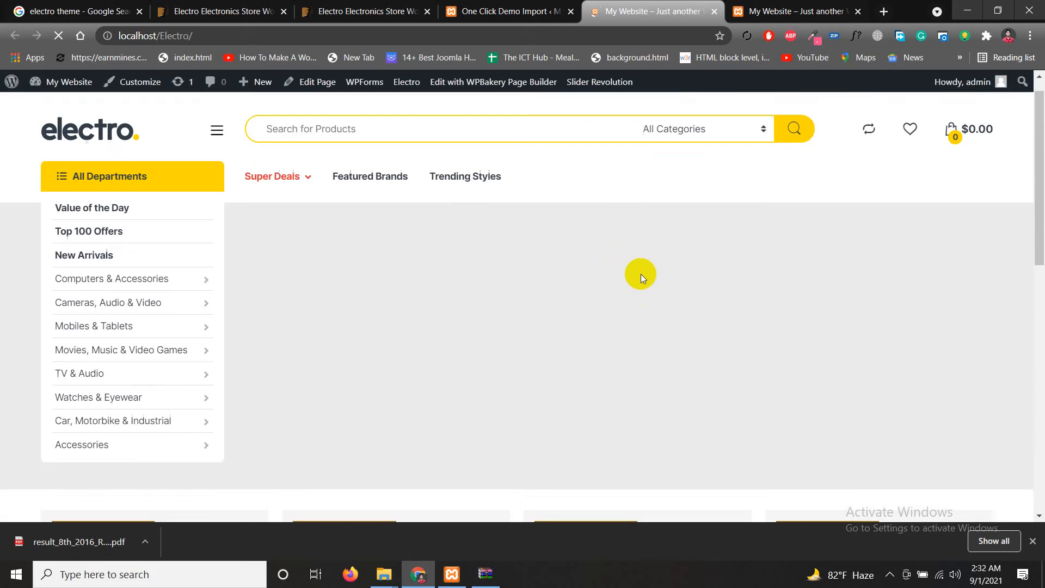
{"action": "scroll", "coordinate": [708, 283], "scroll_direction": "up", "scroll_amount": 1}
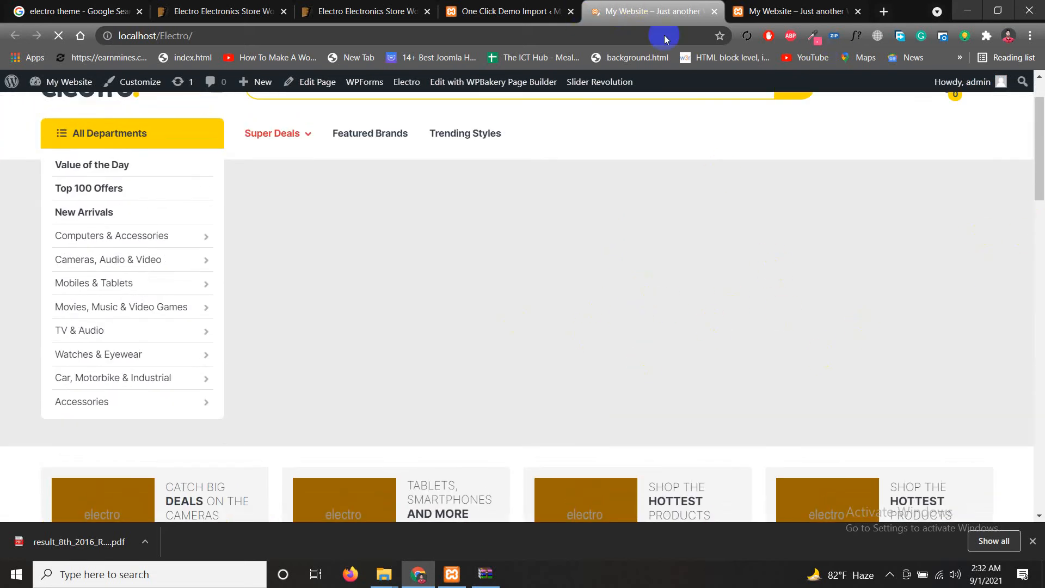
{"action": "left_click_drag", "start_coordinate": [1039, 158], "coordinate": [1042, 544]}
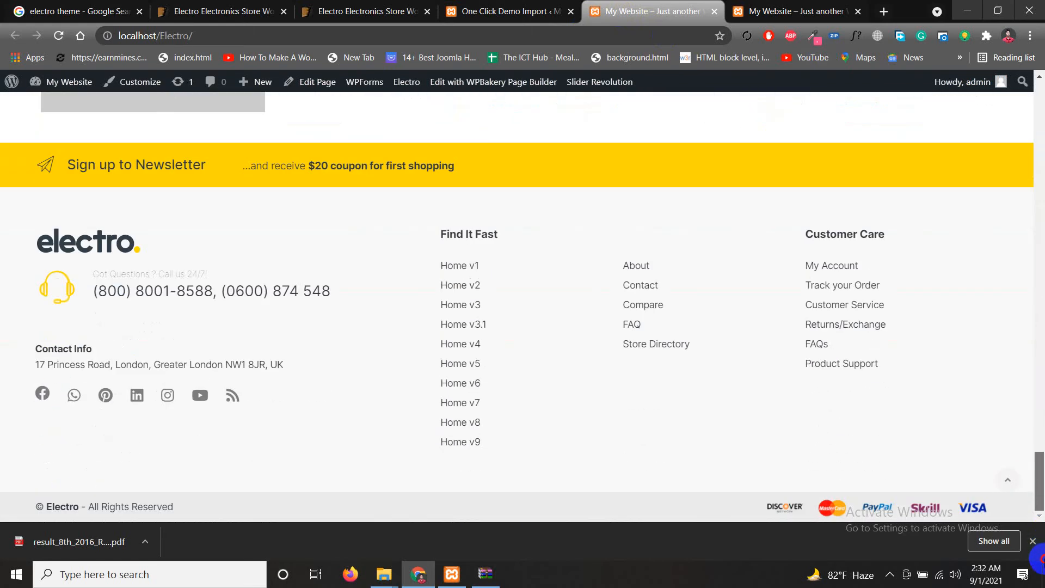
{"action": "left_click", "coordinate": [1033, 542]}
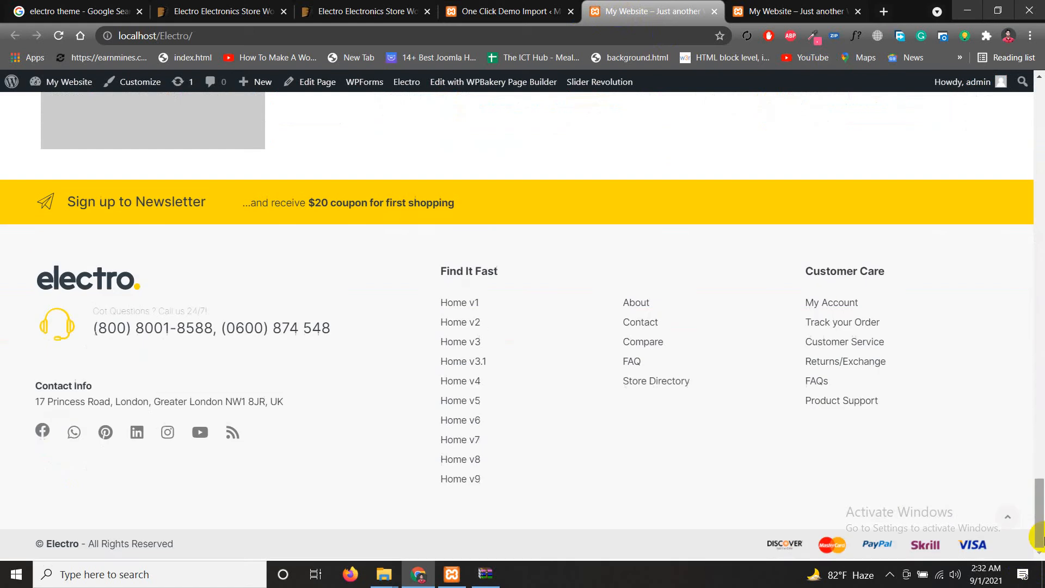
{"action": "left_click_drag", "start_coordinate": [1041, 499], "coordinate": [1041, 100]}
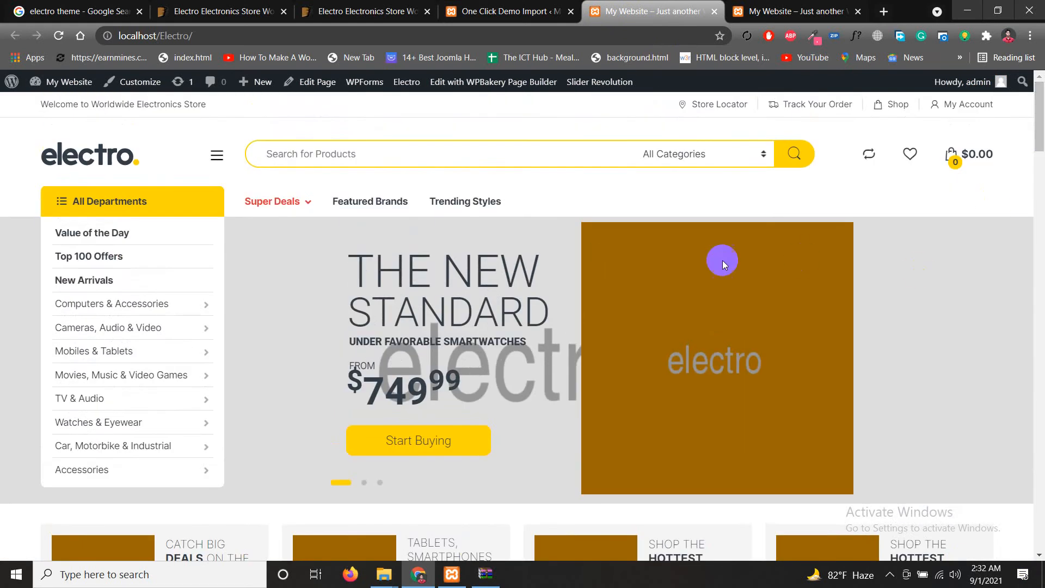
Step: Advance the hero slider to its second slide, then open and close the department menu
{"action": "left_click", "coordinate": [362, 483]}
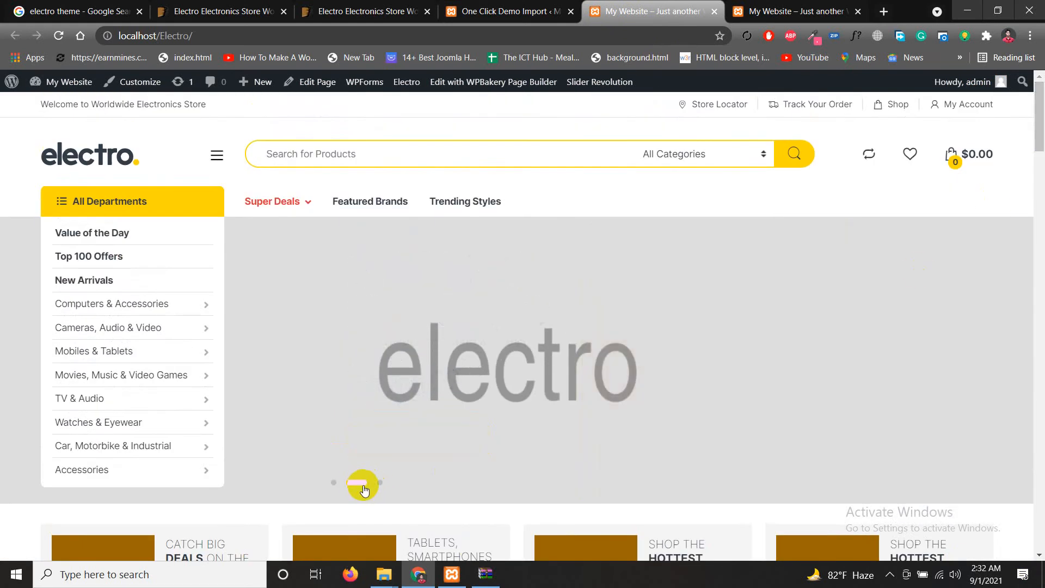
{"action": "left_click", "coordinate": [220, 156]}
{"action": "left_click", "coordinate": [532, 240]}
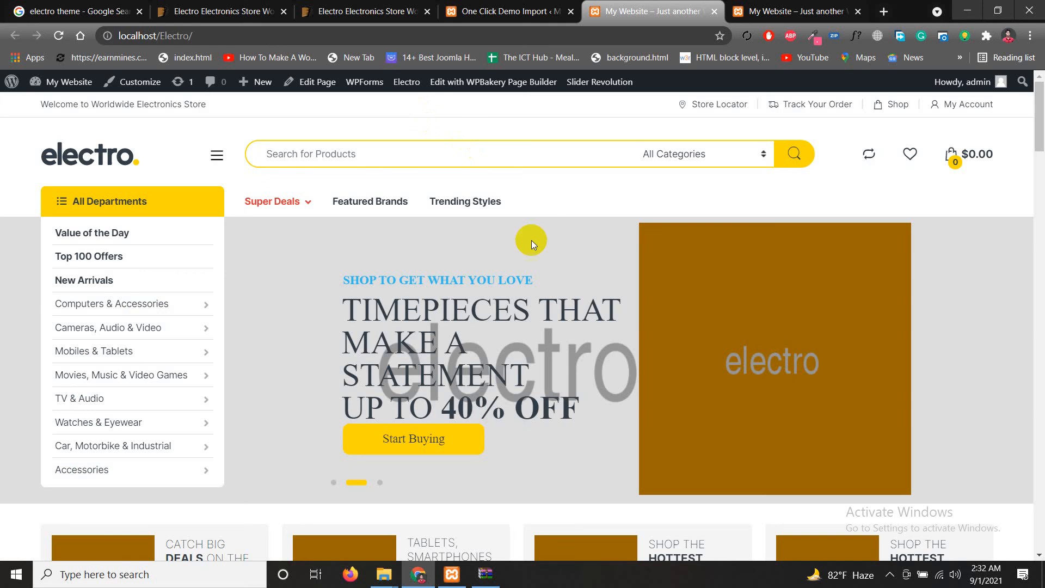